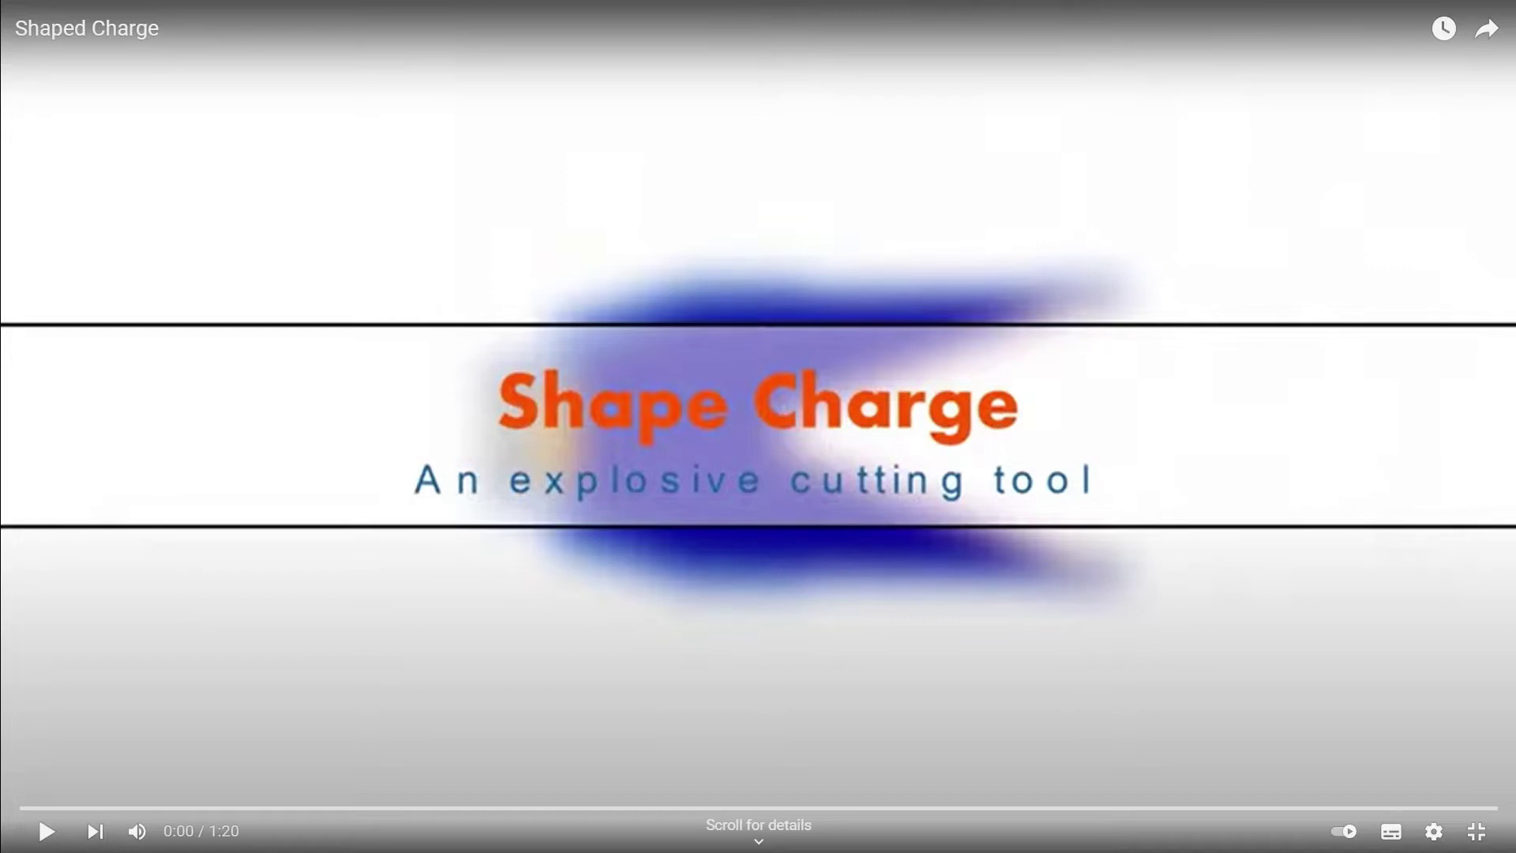
Play the Shaped Charge explainer video on YouTube.
scroll(533, 648, down, 2)
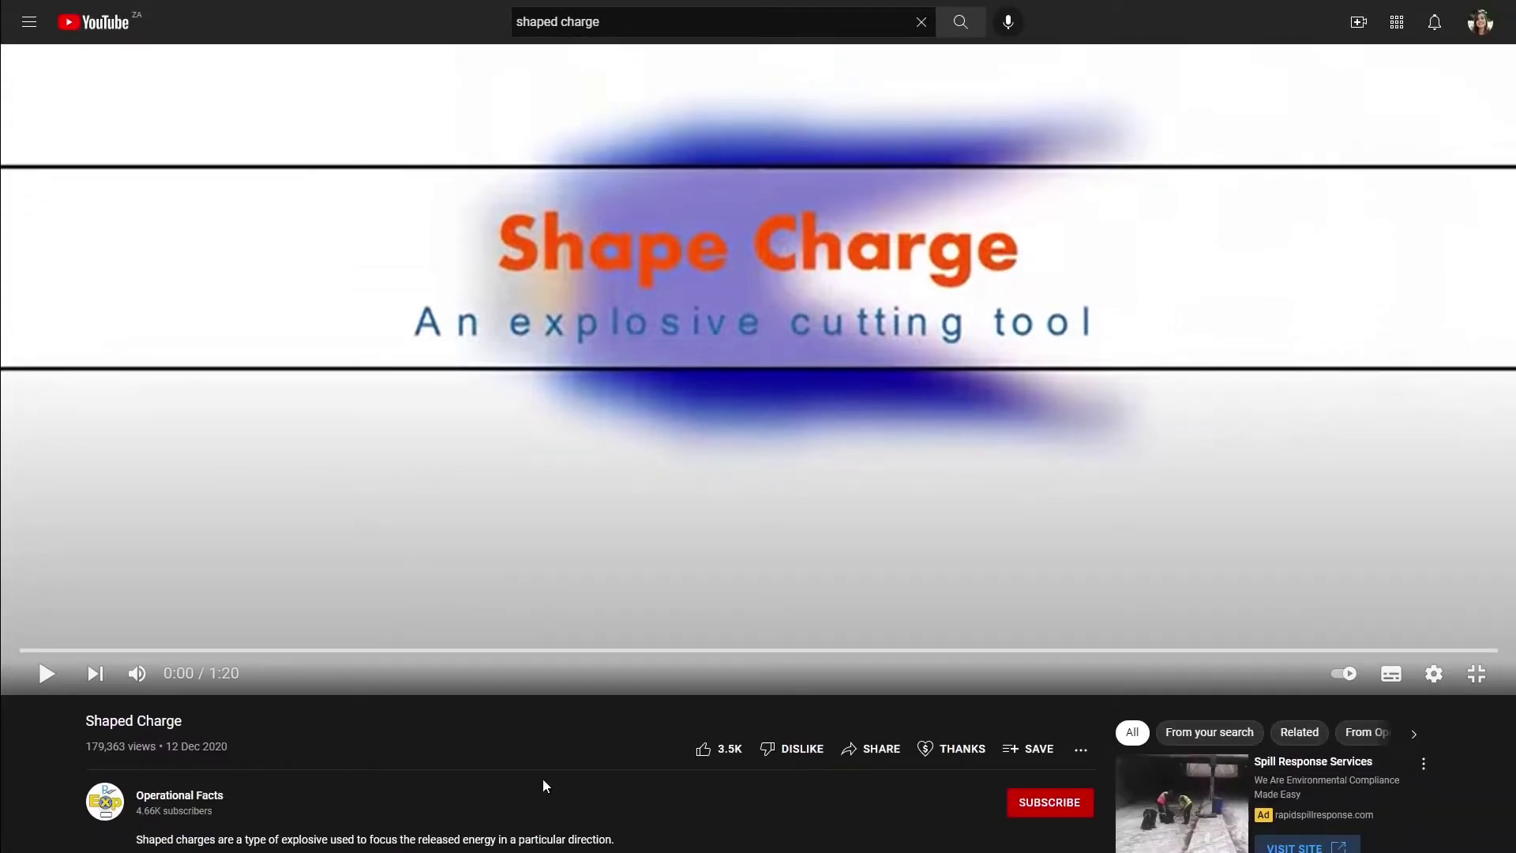
scroll(542, 778, up, 2)
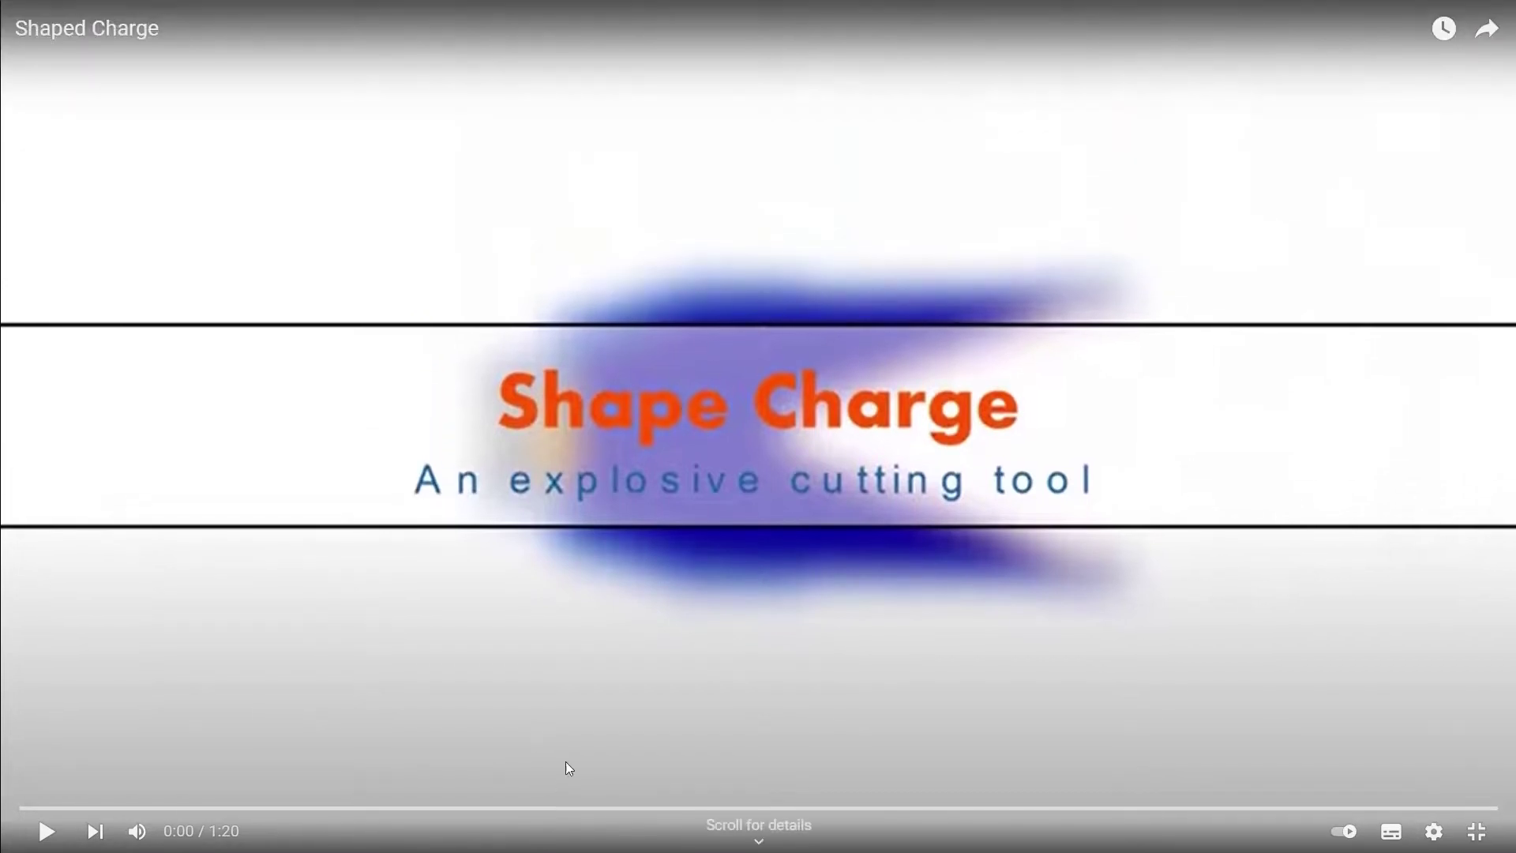
key(space)
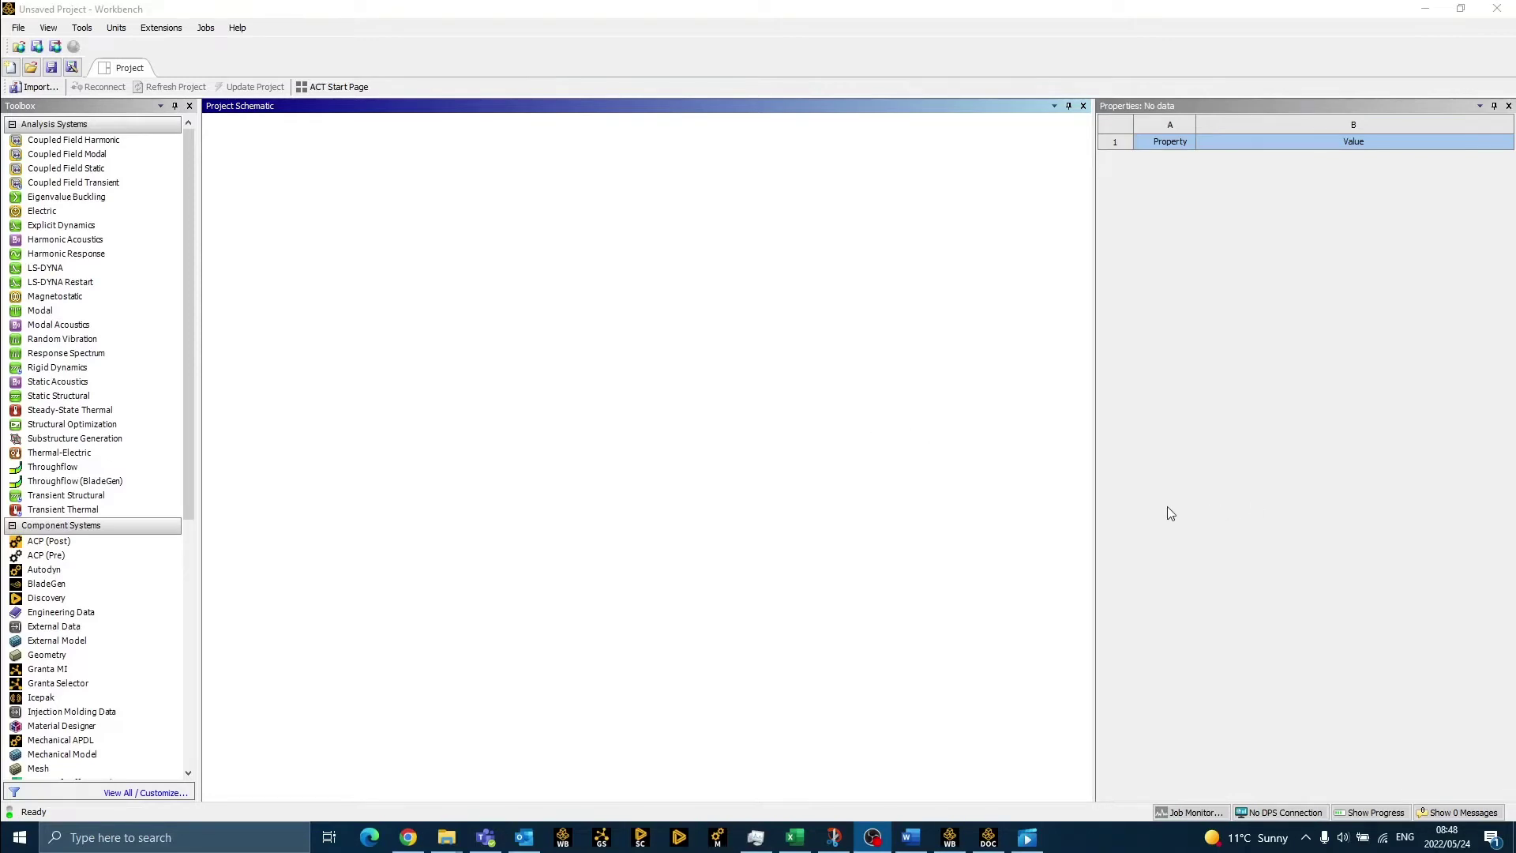
Add an Explicit Dynamics system and set its geometry Analysis Type to 2D.
drag(42, 229, 294, 202)
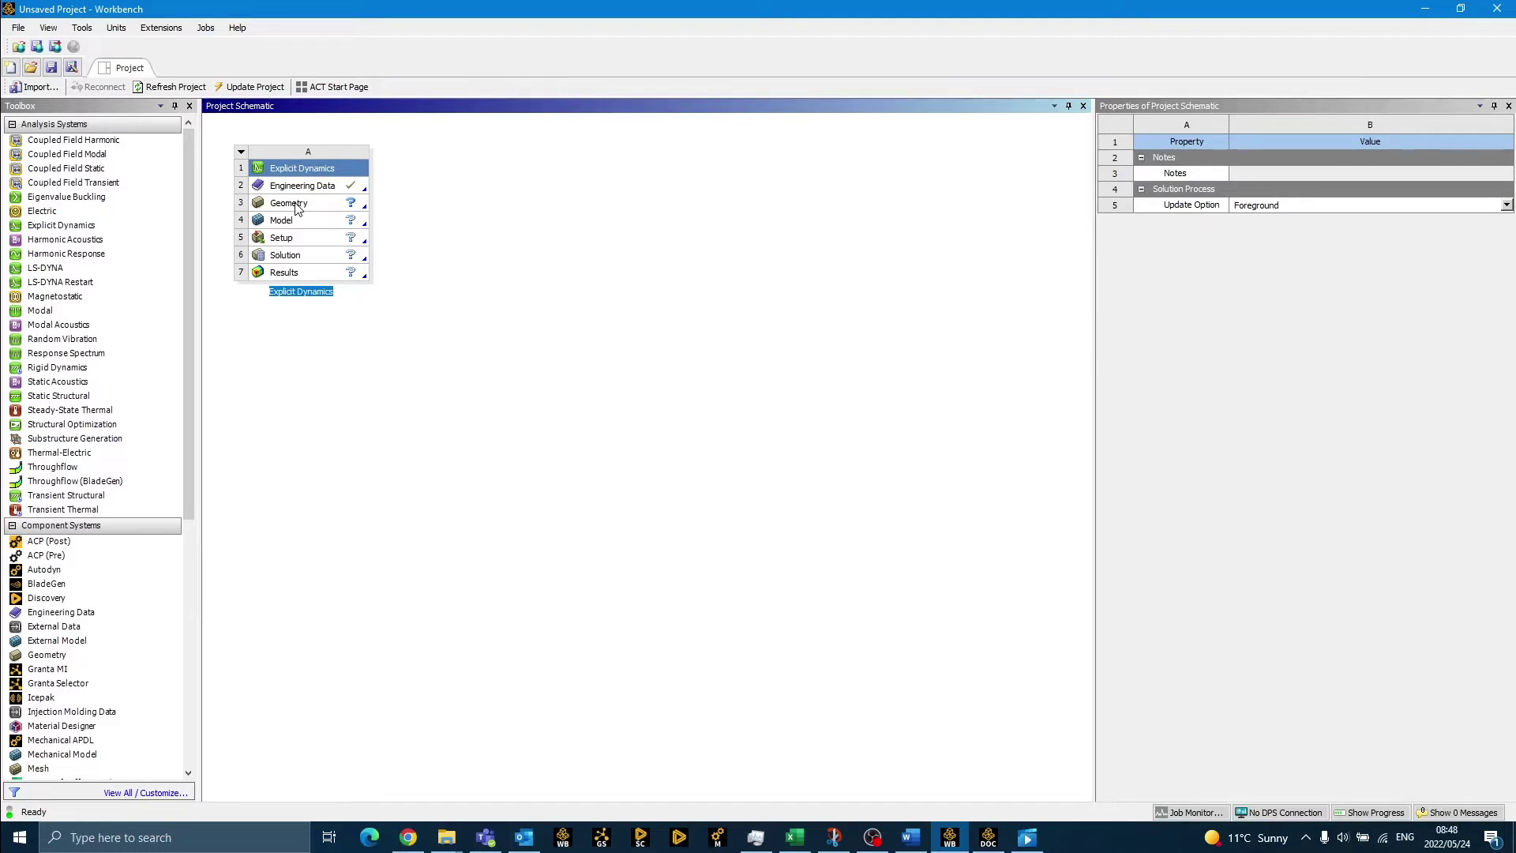
click(297, 208)
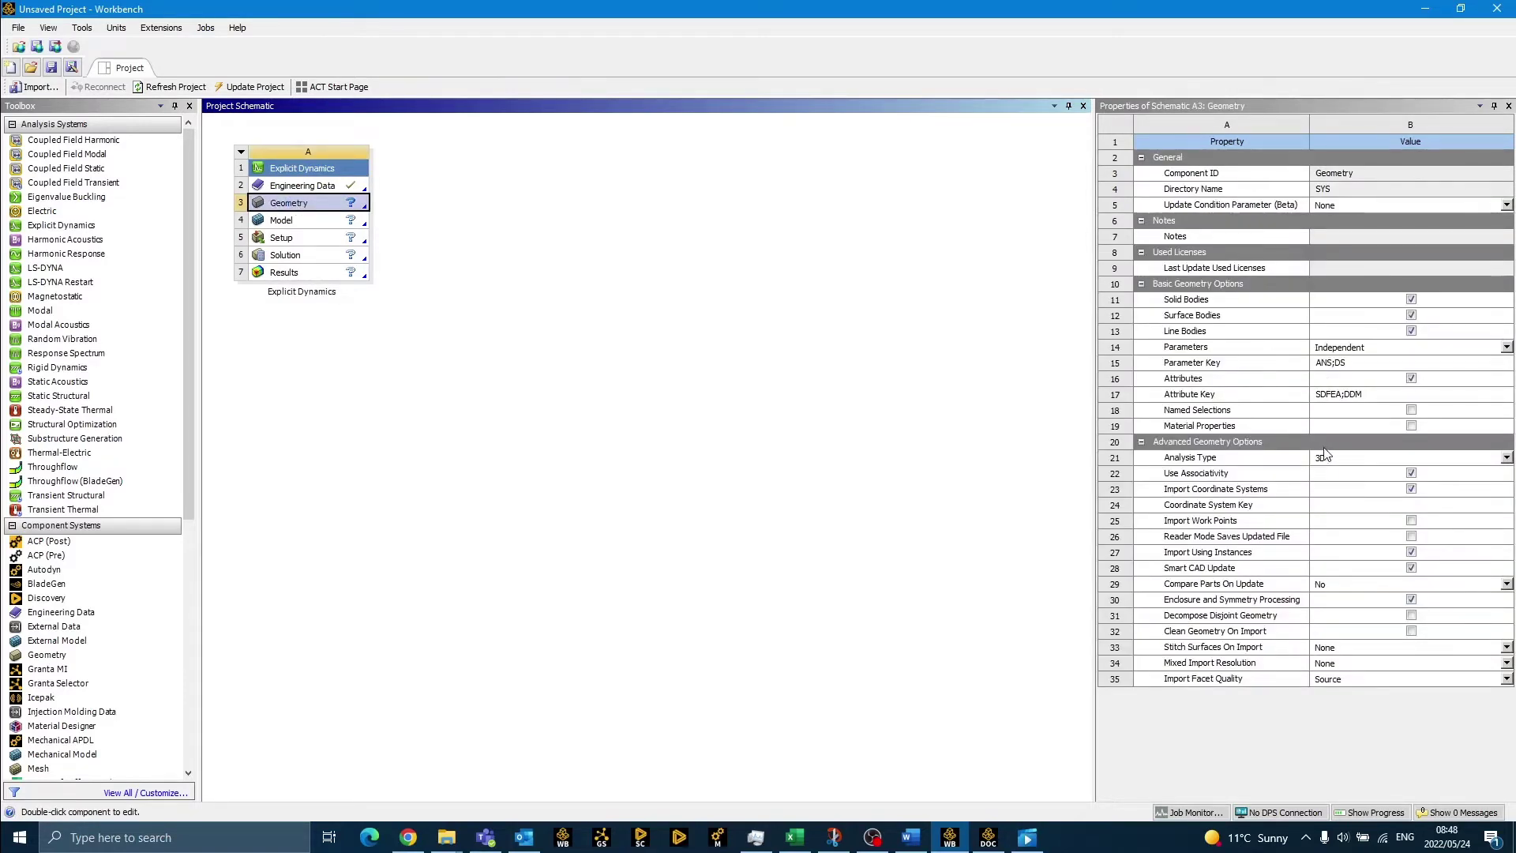
click(1358, 458)
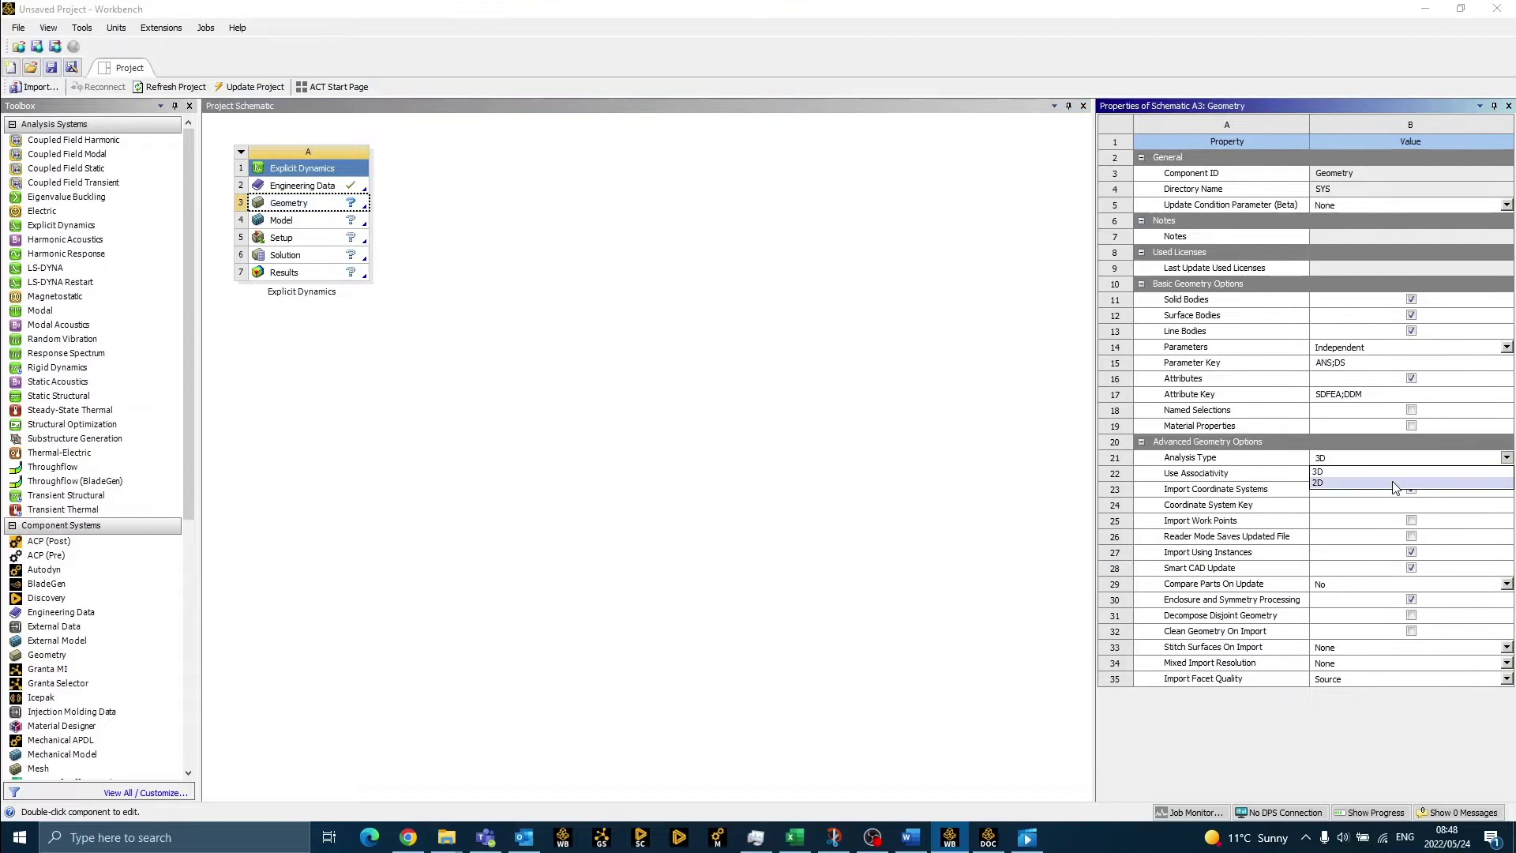
click(1394, 482)
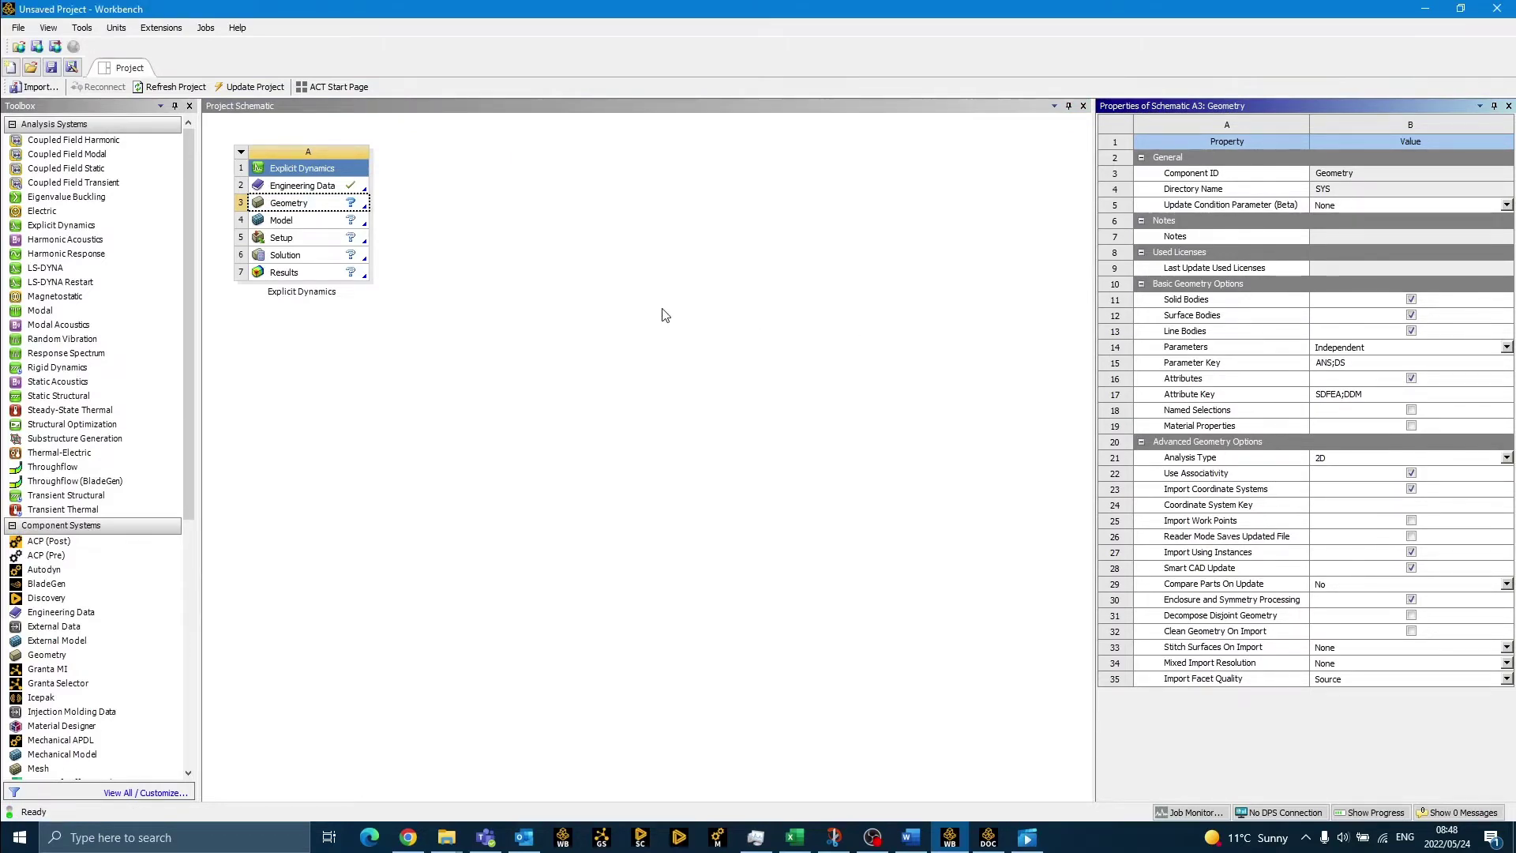
Import Shaped Charged Geometry.scdoc as the system's geometry.
right_click(320, 207)
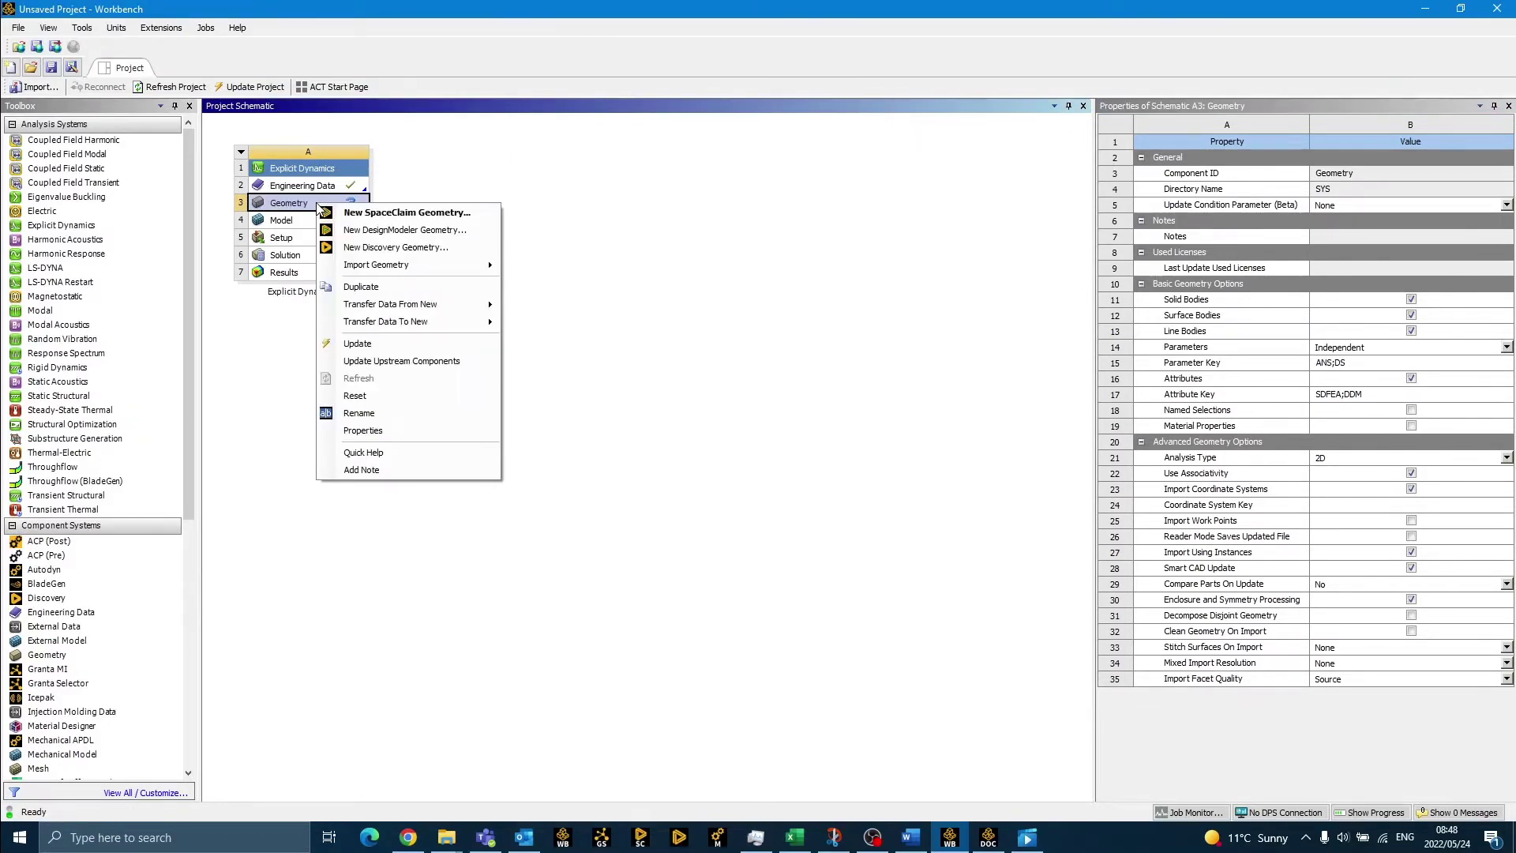
mouse_move(399, 266)
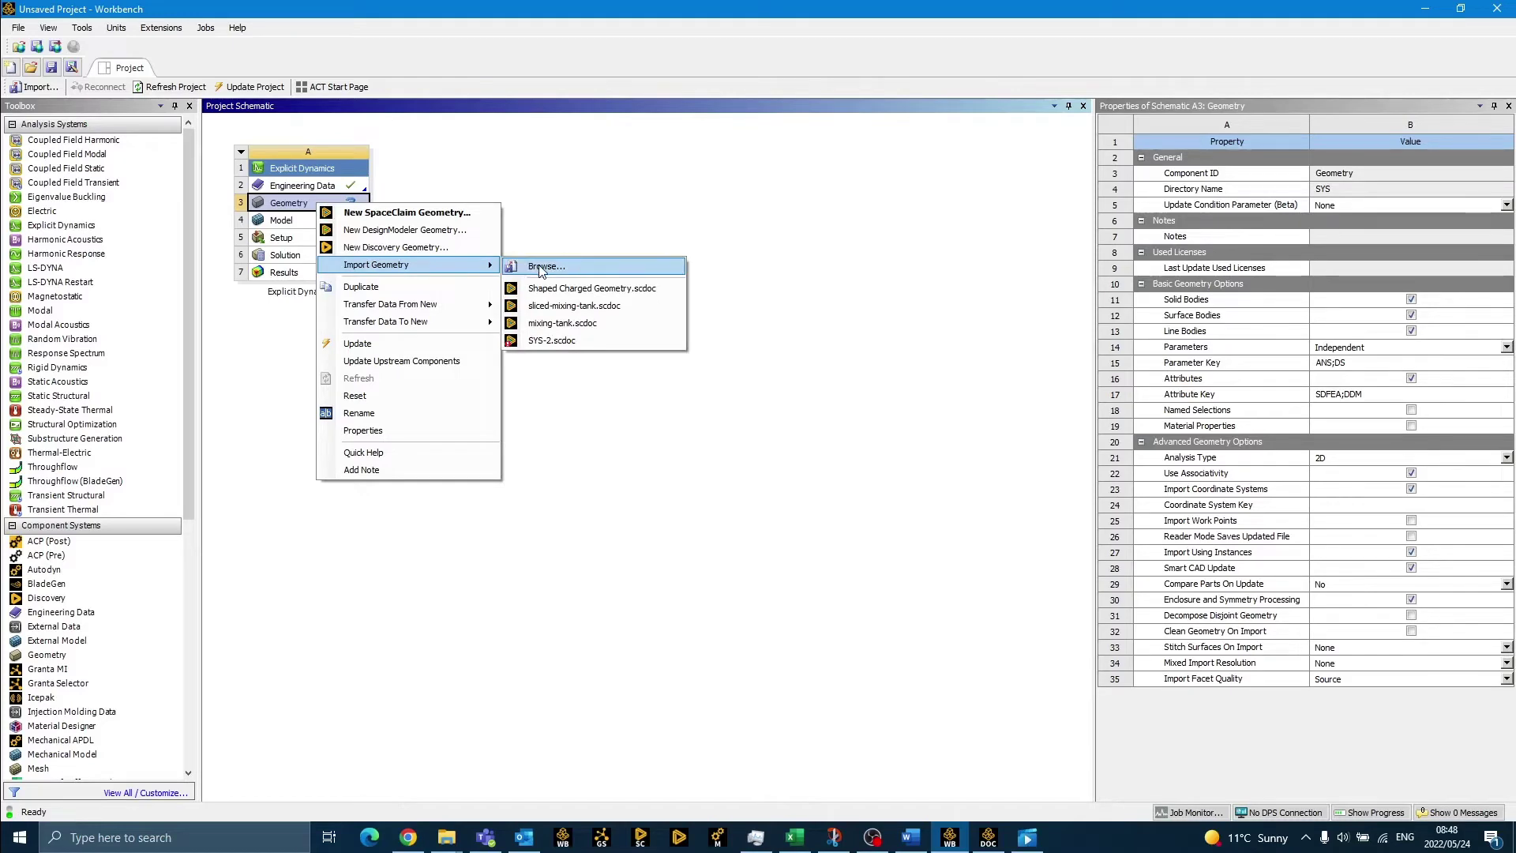
click(542, 268)
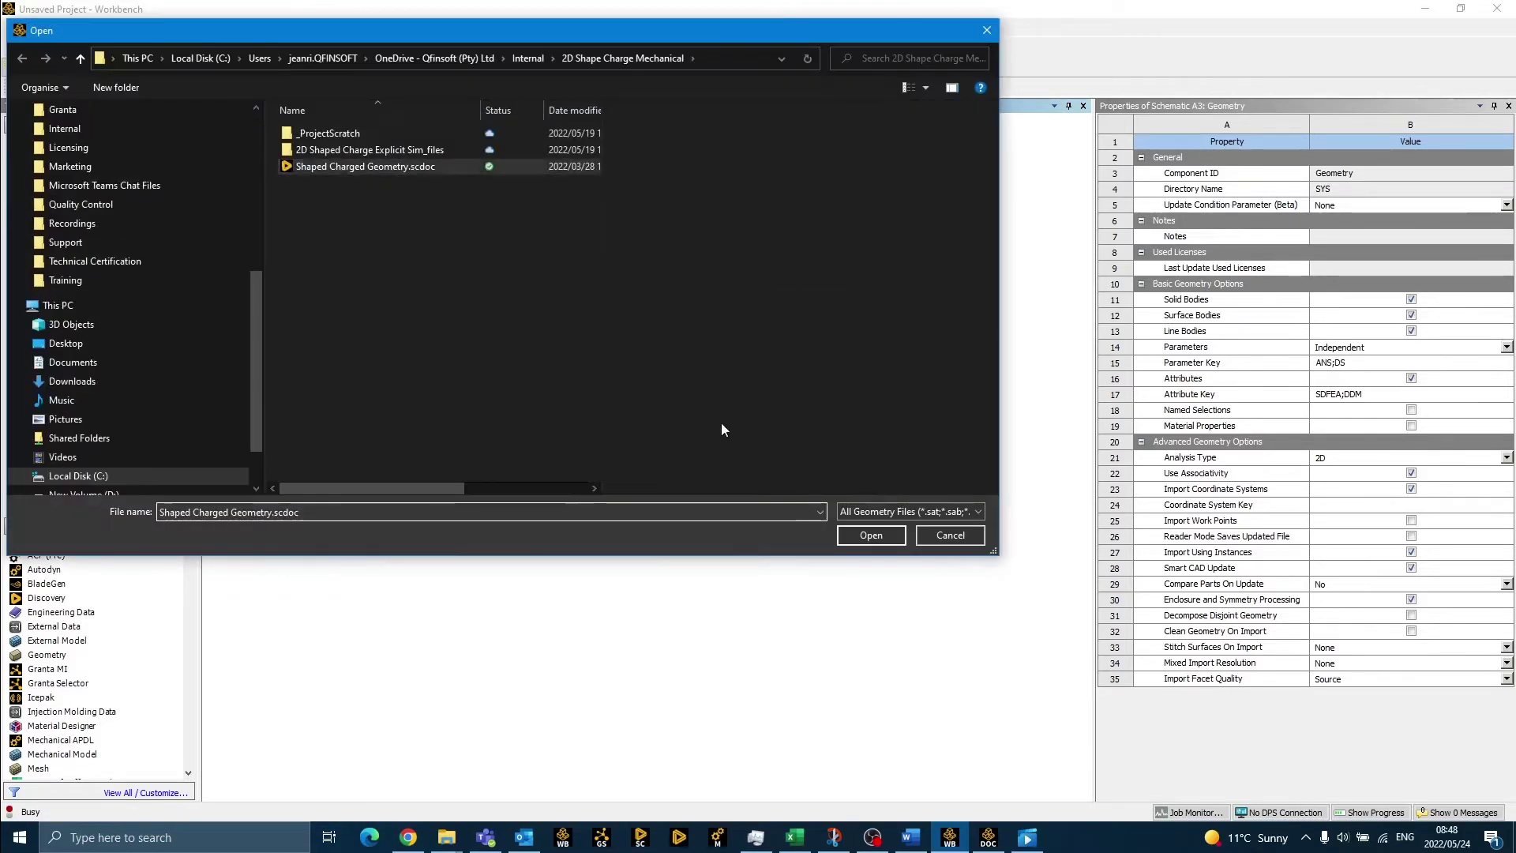
click(870, 535)
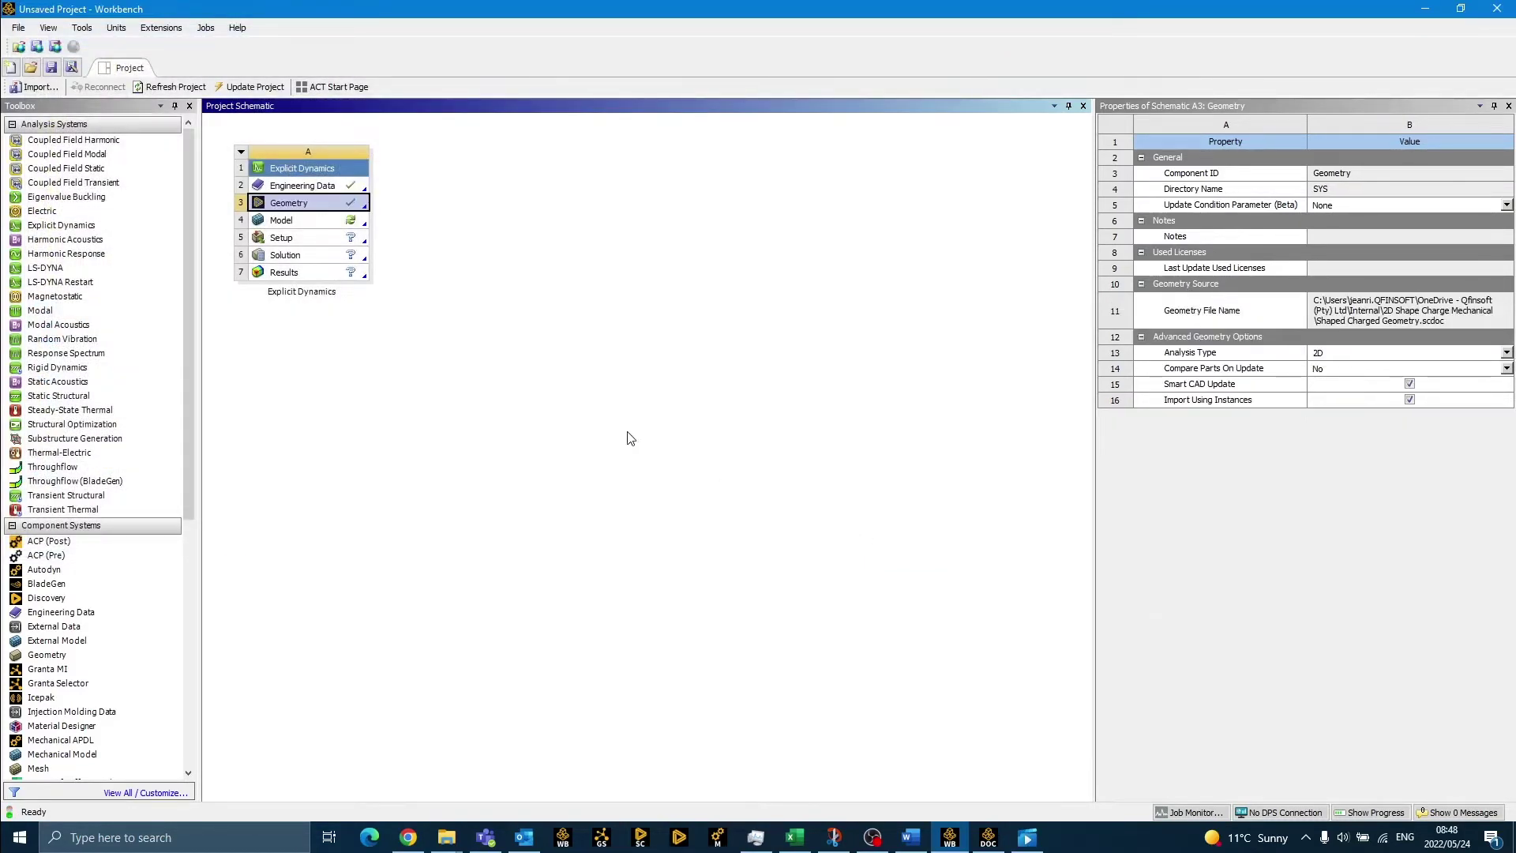
Open the imported geometry in SpaceClaim's design tools.
double_click(313, 204)
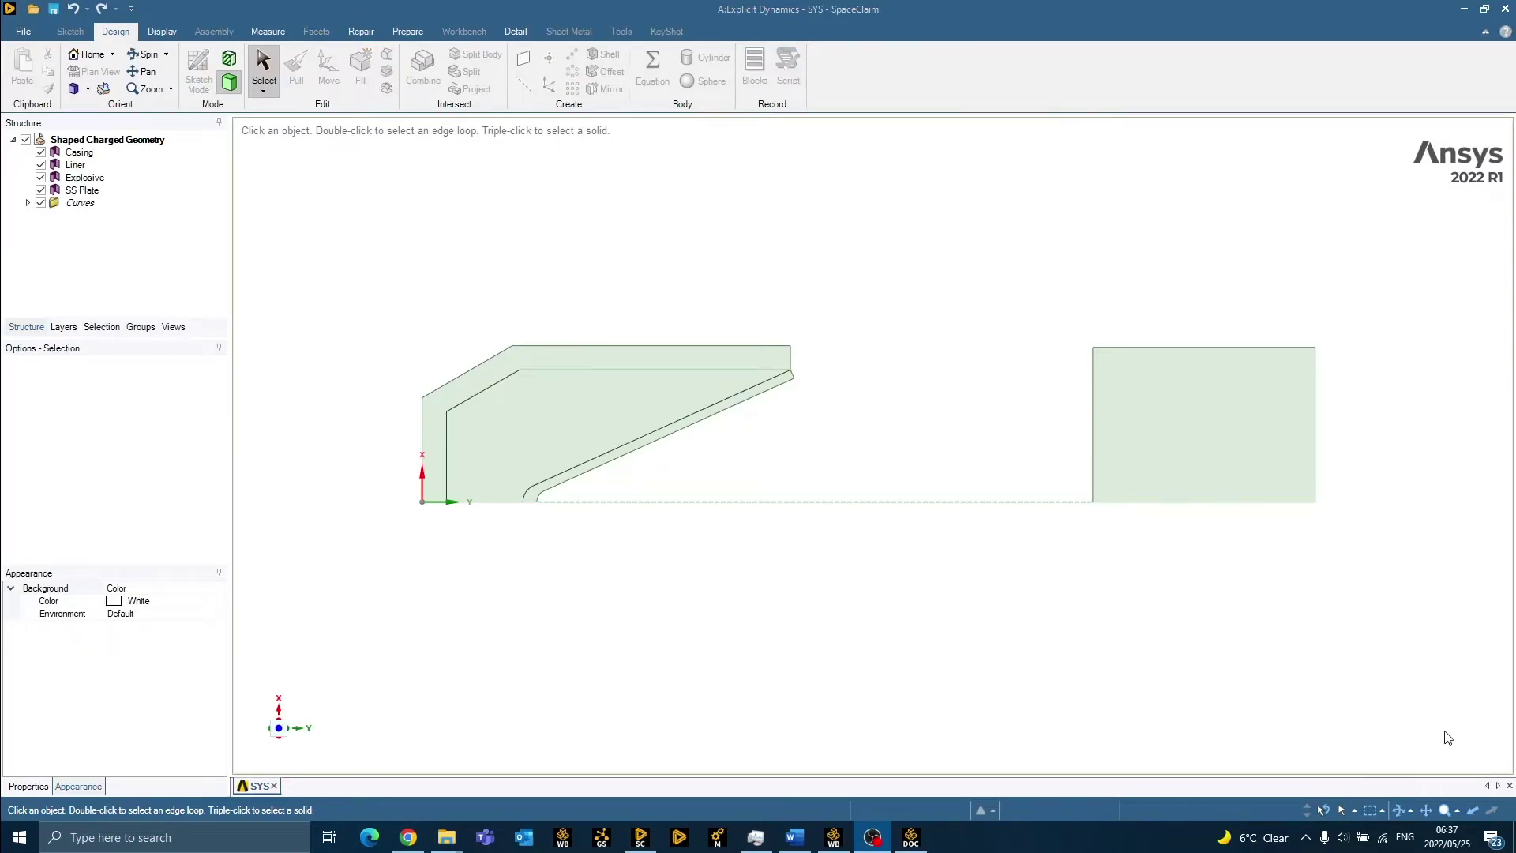
click(75, 33)
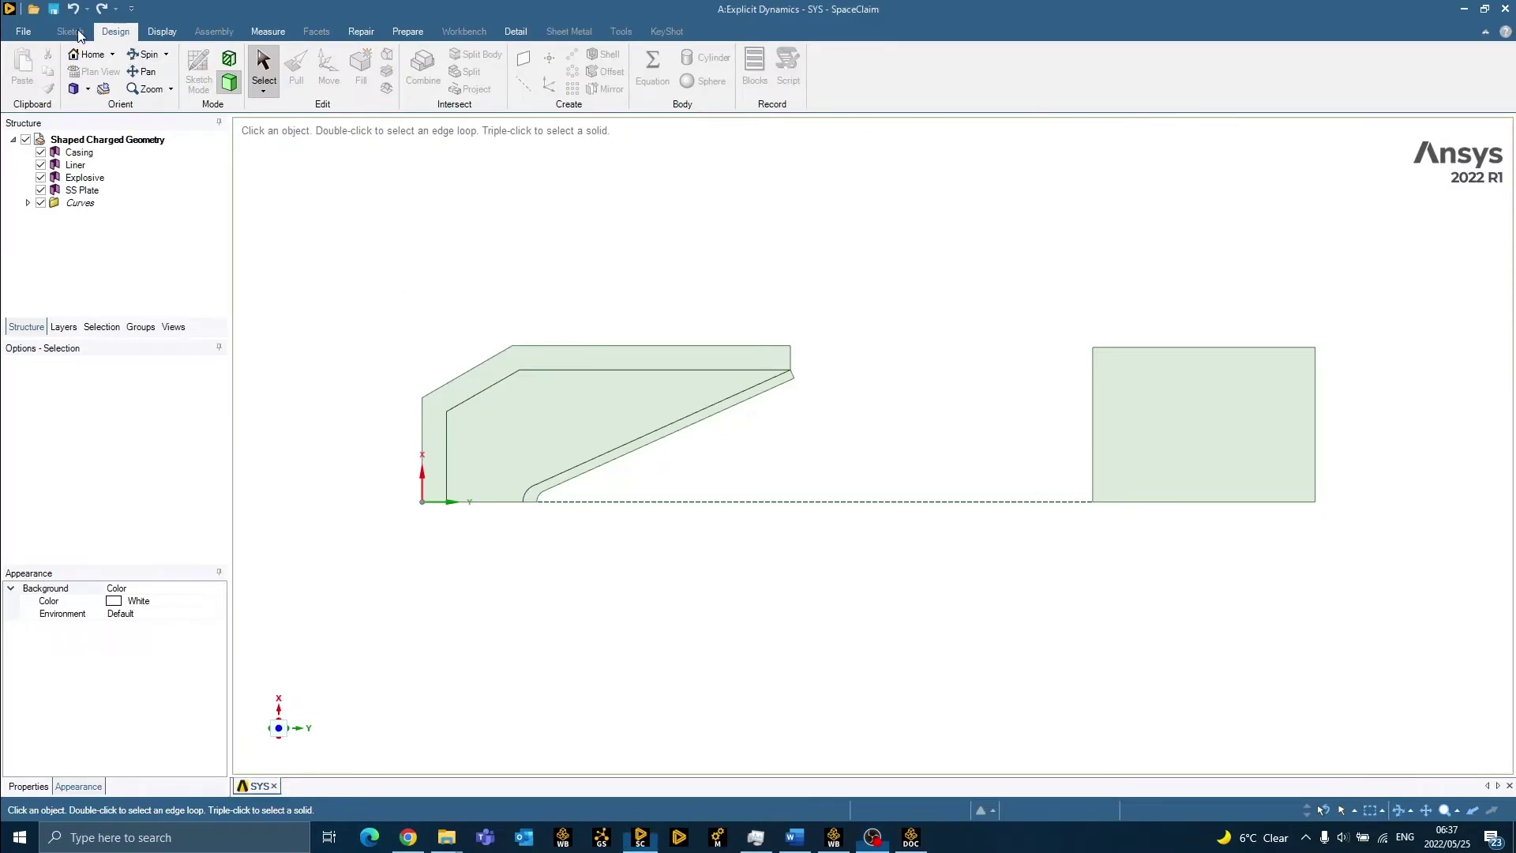
click(111, 34)
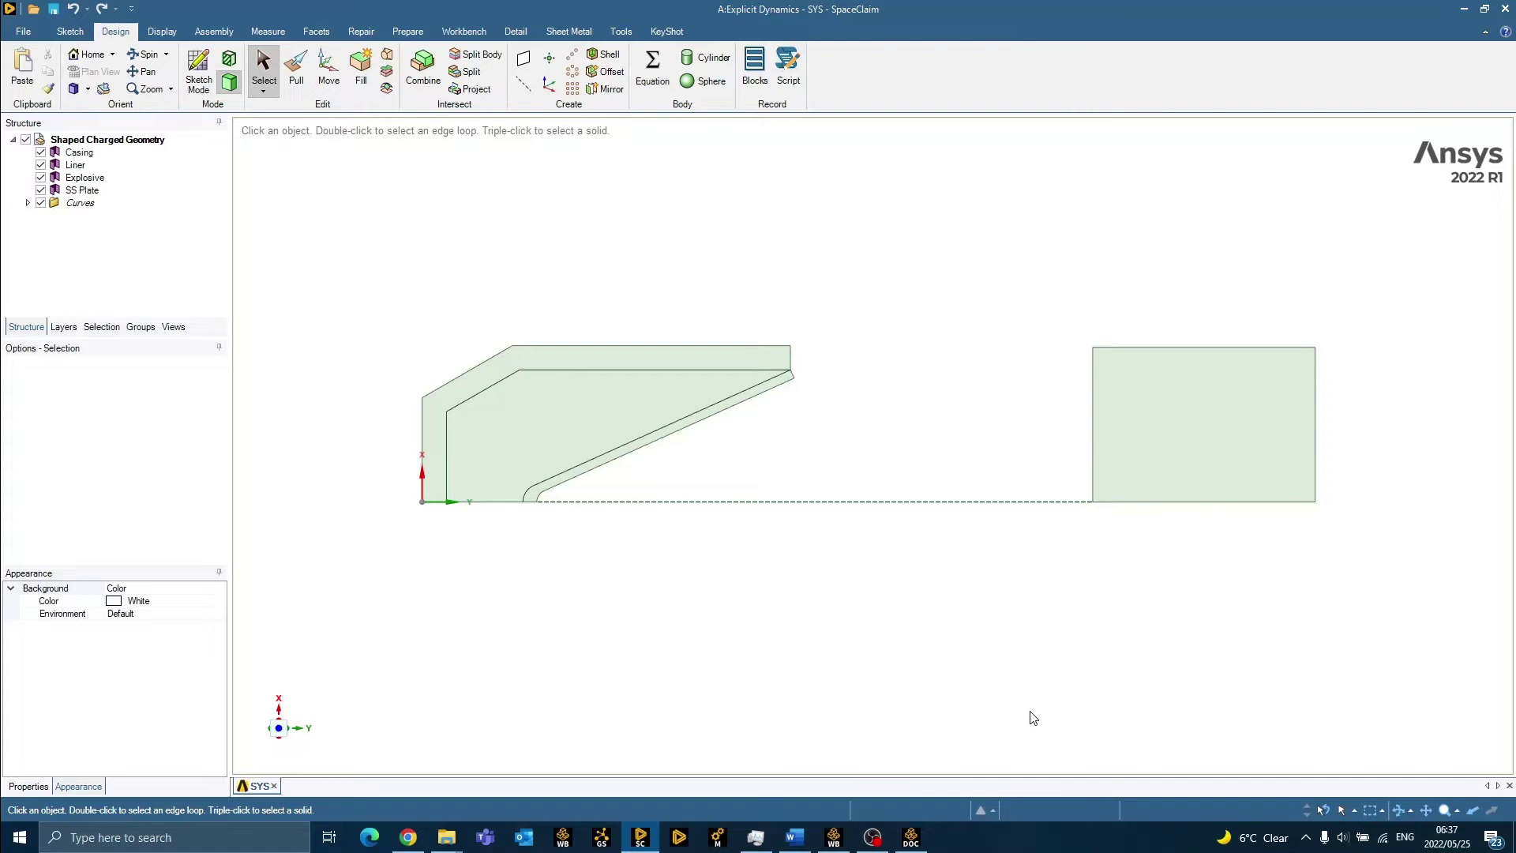
Identify the Casing, Explosive, Liner and SS Plate bodies, then switch to the 2D Analyses help page.
click(596, 354)
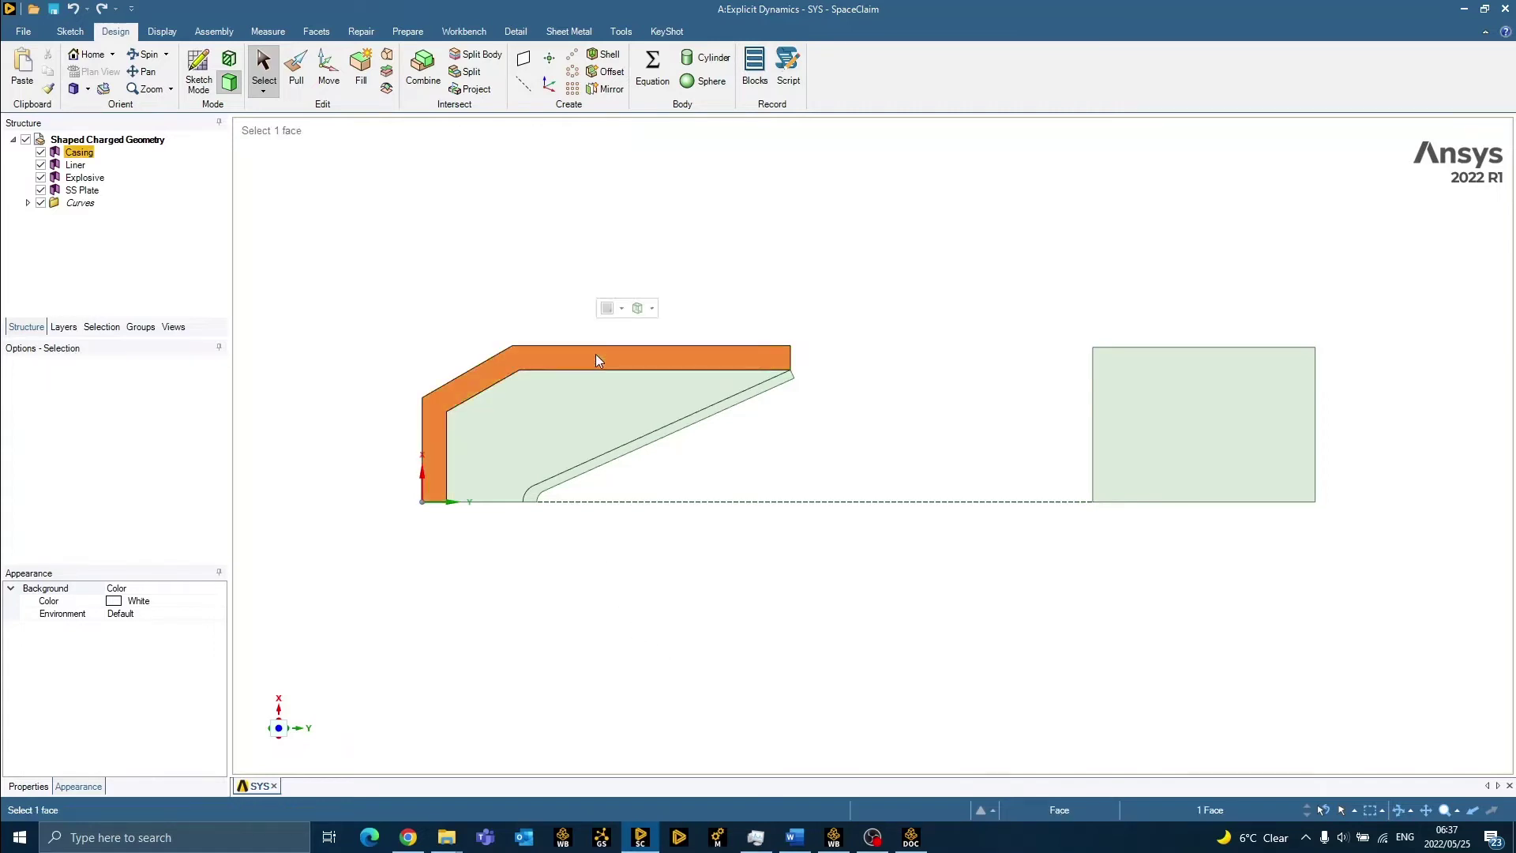
click(608, 399)
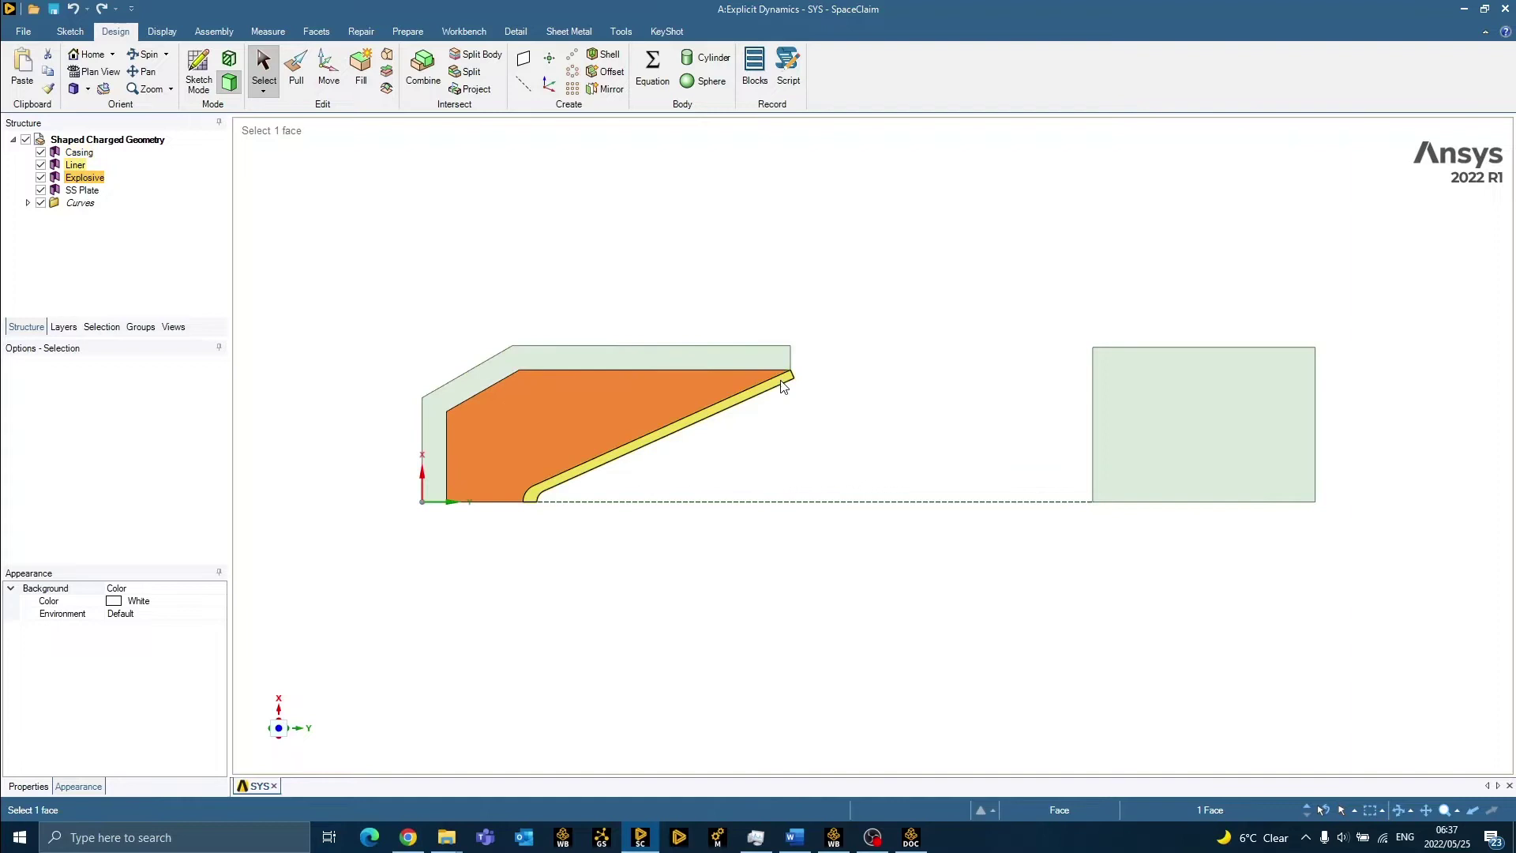
click(782, 379)
click(1153, 420)
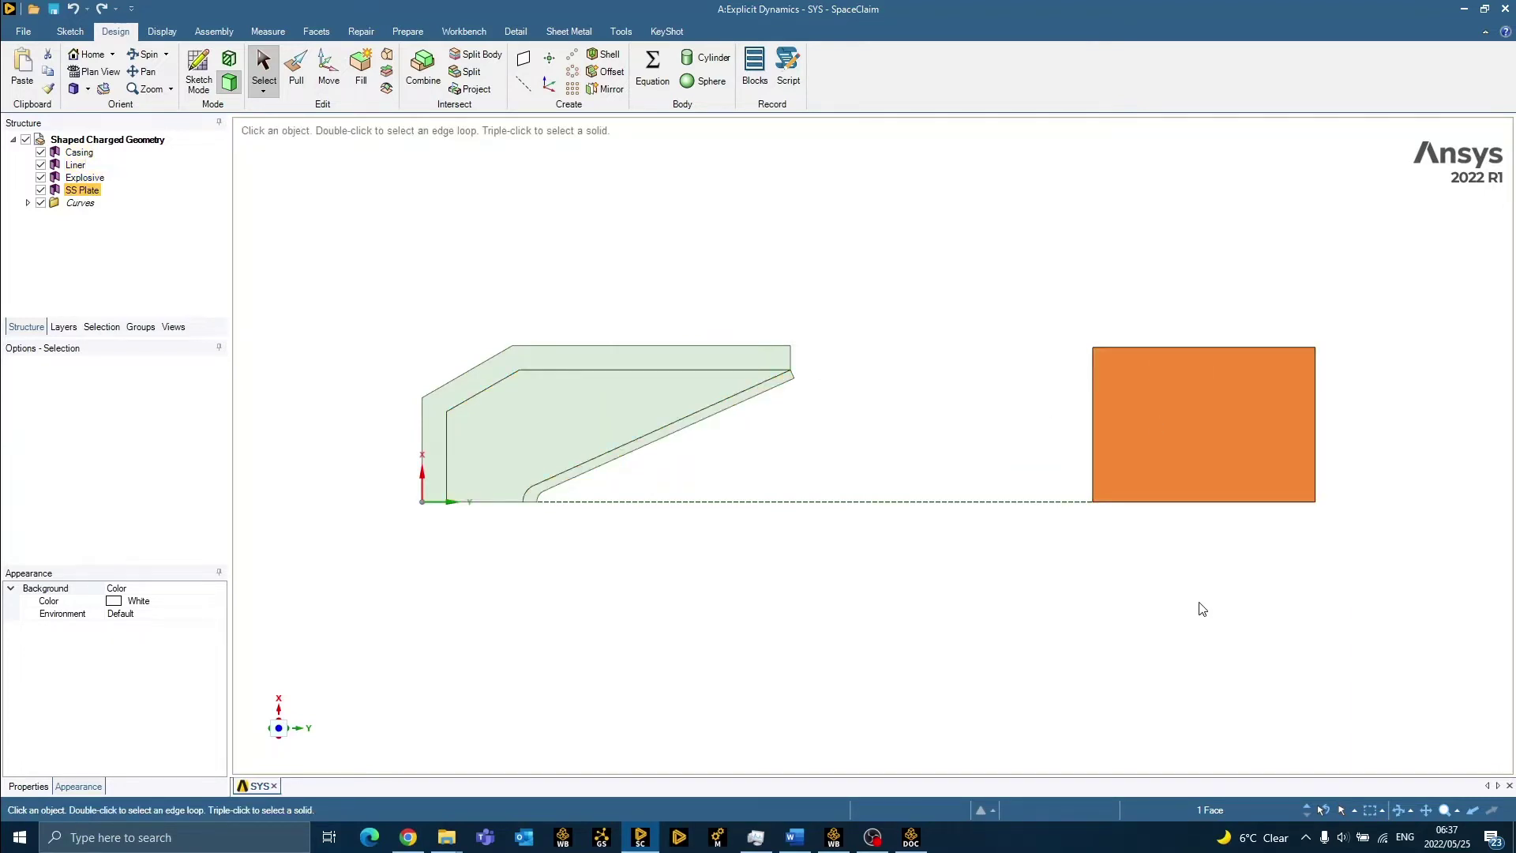
mouse_move(1201, 608)
middle_down()
mouse_move(1173, 623)
mouse_move(1092, 742)
mouse_move(1174, 609)
mouse_move(1186, 616)
middle_up()
click(1185, 621)
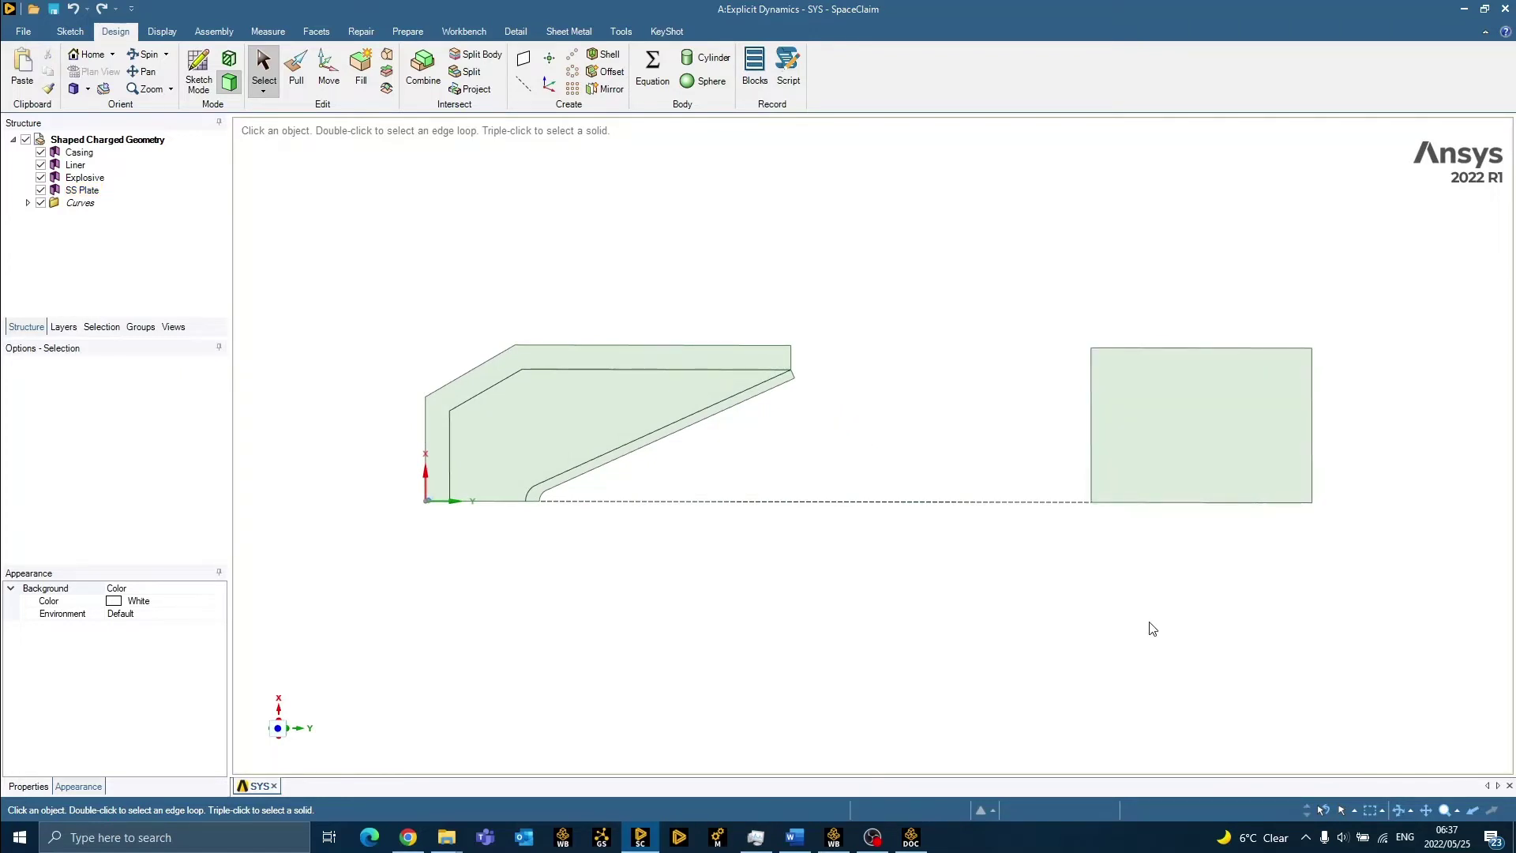
key(alt+Tab)
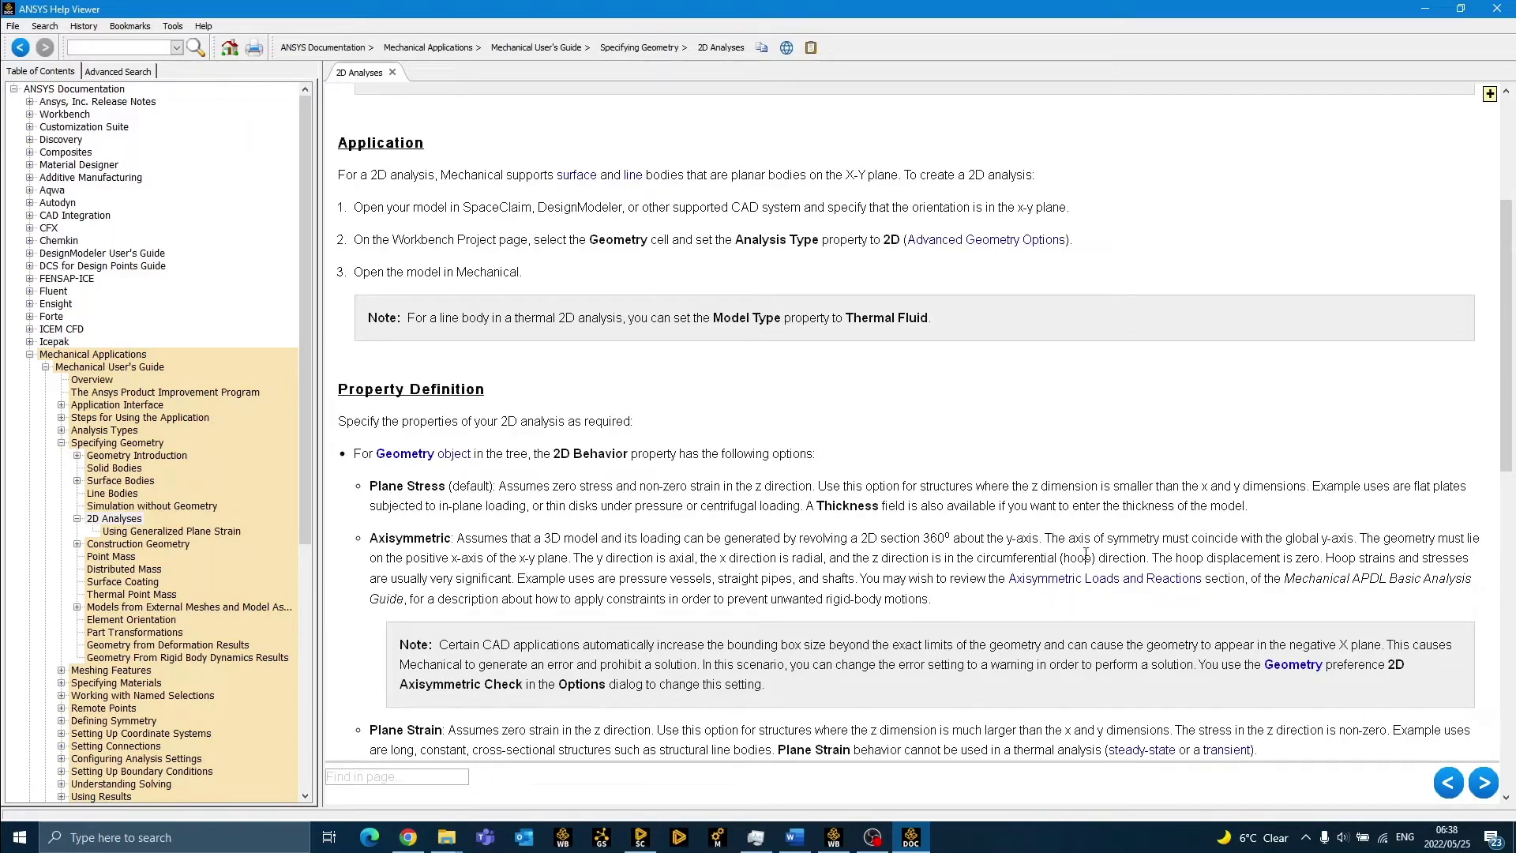
Highlight the help sentences on the symmetry axis and where axisymmetric geometry must lie.
drag(1046, 535, 1353, 525)
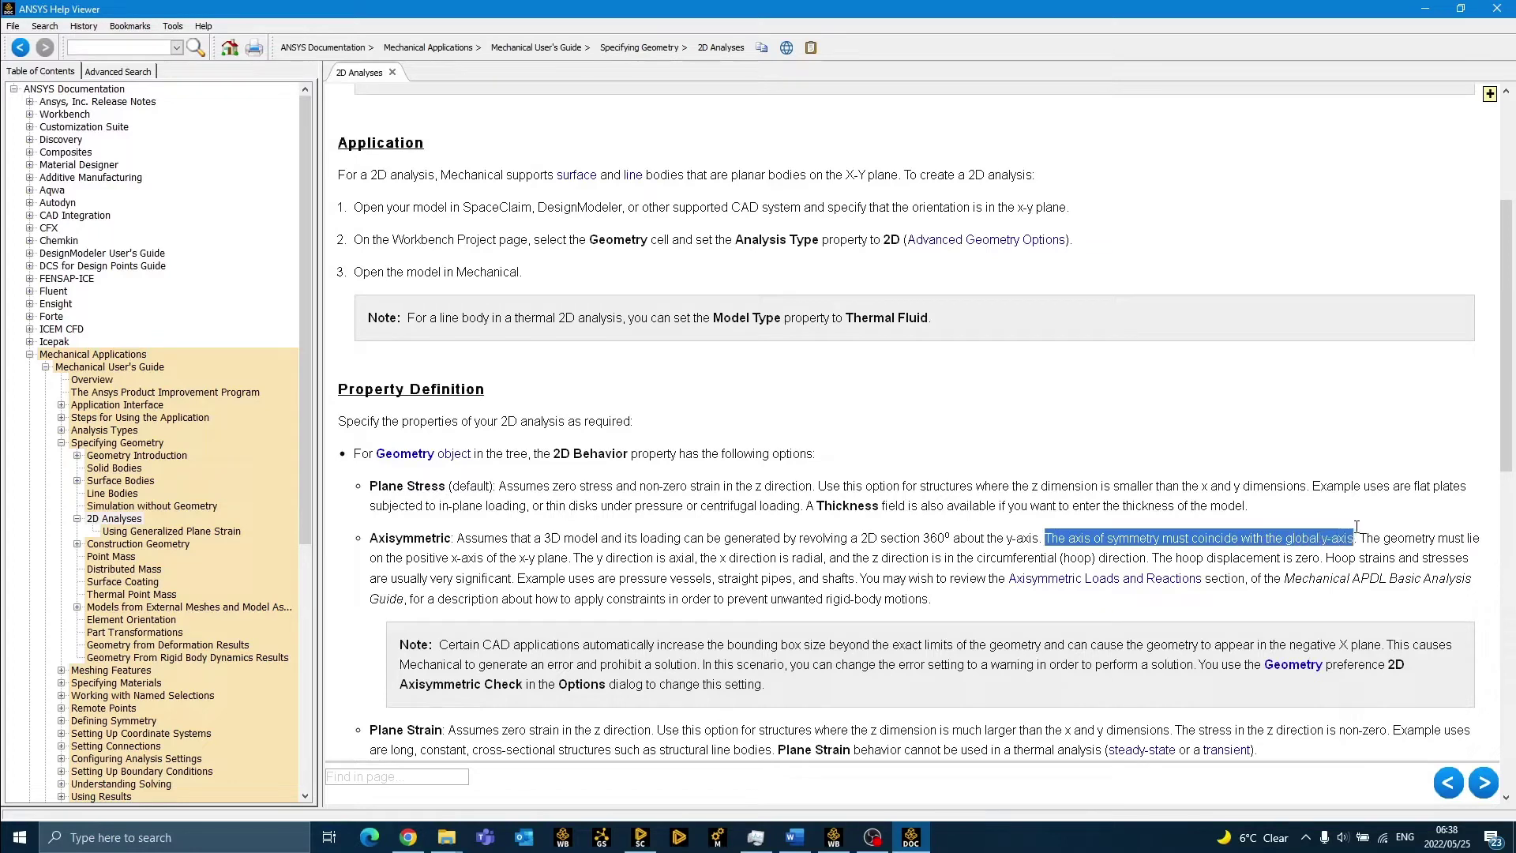
click(1362, 556)
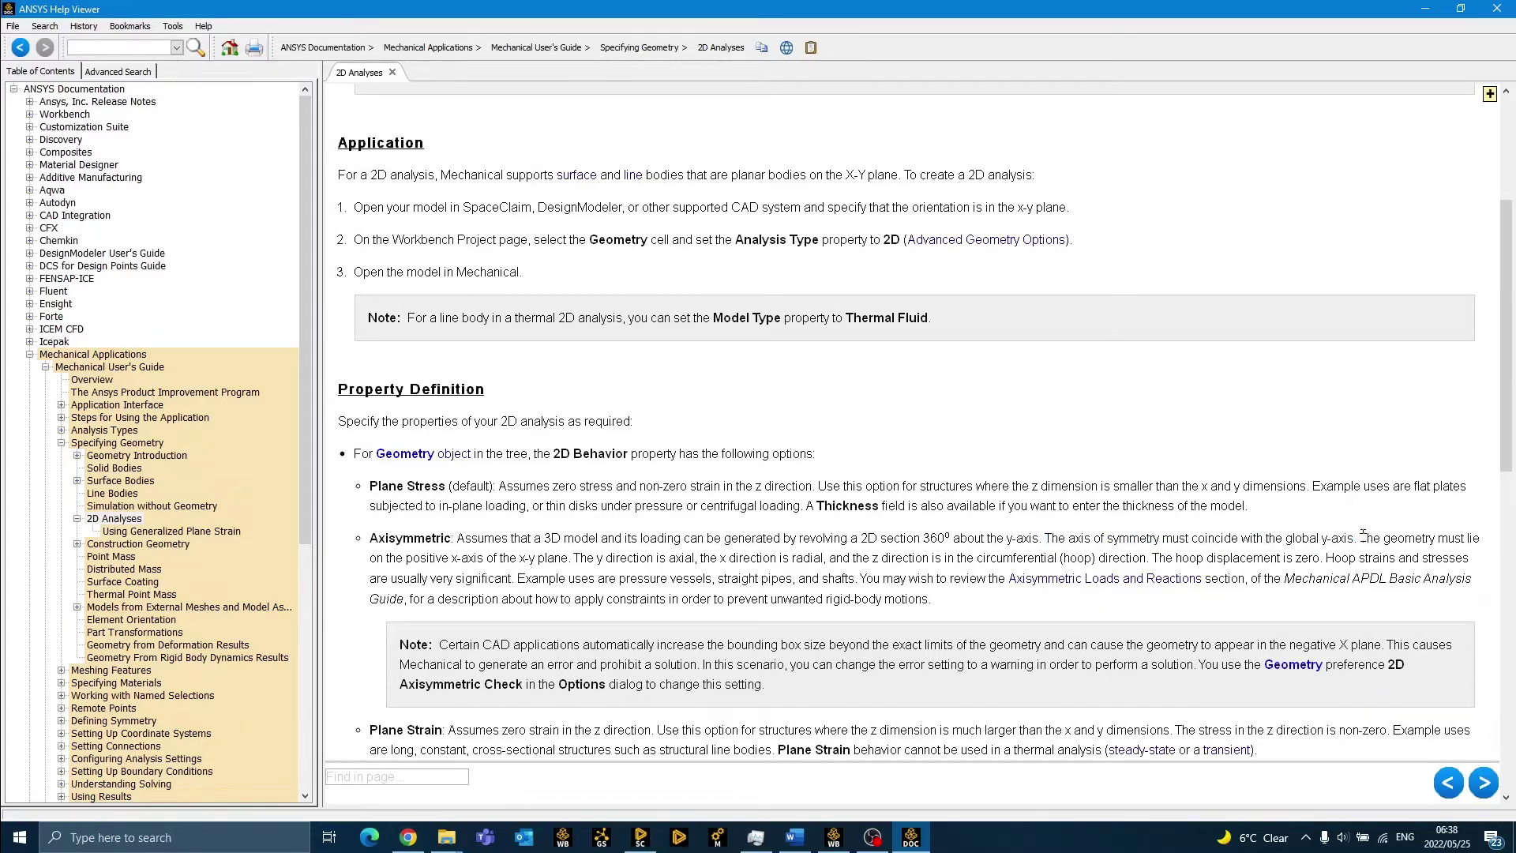
mouse_move(1359, 538)
mouse_down()
mouse_move(1433, 537)
mouse_move(715, 598)
mouse_move(489, 577)
mouse_move(424, 556)
mouse_move(574, 557)
mouse_up()
Switch back to the shaped-charge geometry in SpaceClaim and orbit it briefly.
click(640, 837)
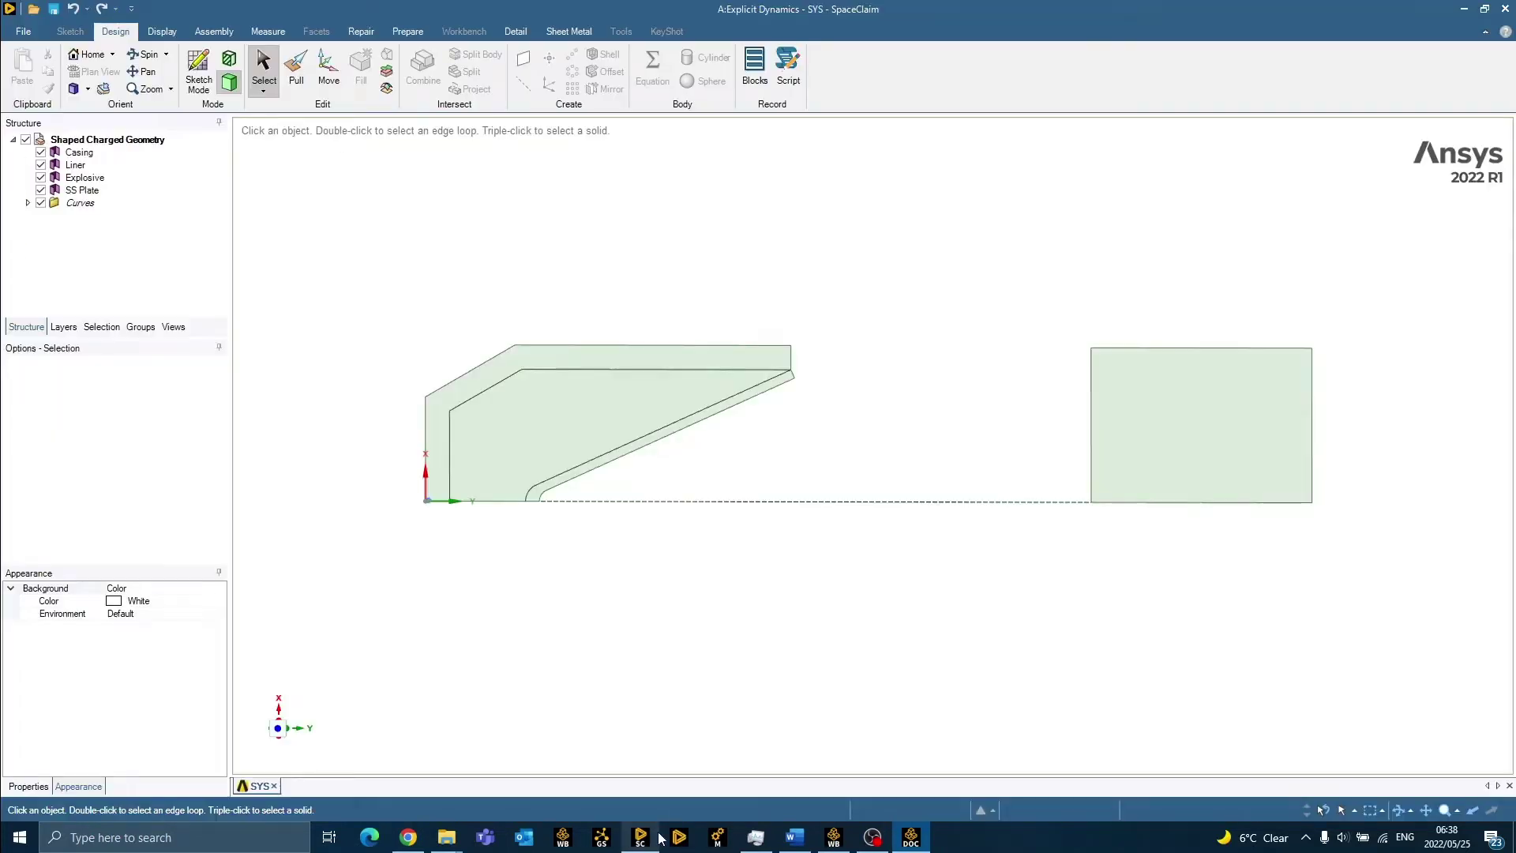
mouse_move(816, 589)
middle_down()
mouse_move(734, 660)
mouse_move(793, 606)
middle_up()
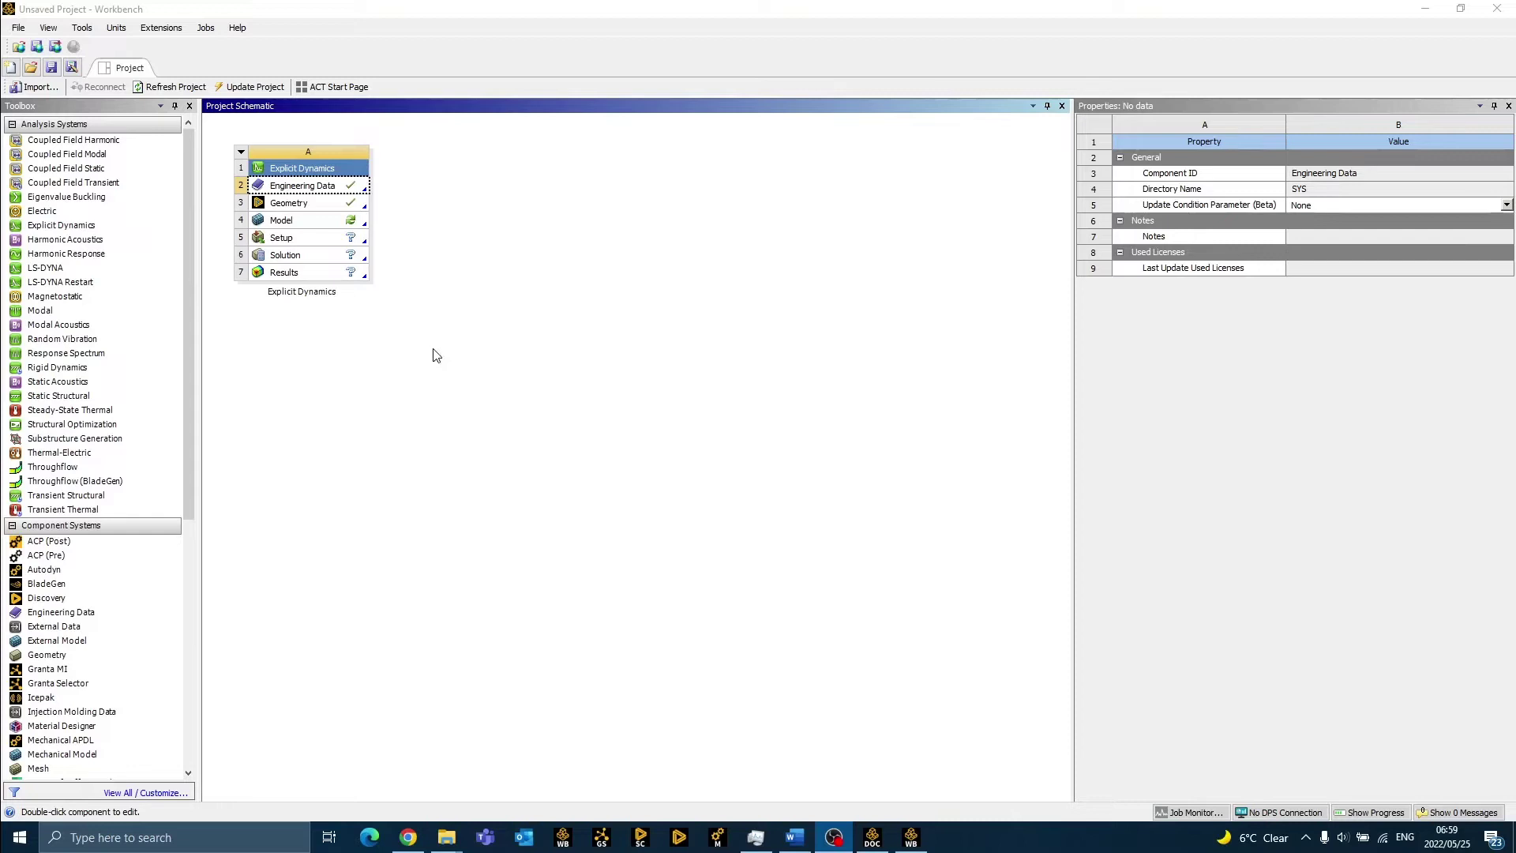
Open Engineering Data and browse the Explicit Materials library.
double_click(323, 185)
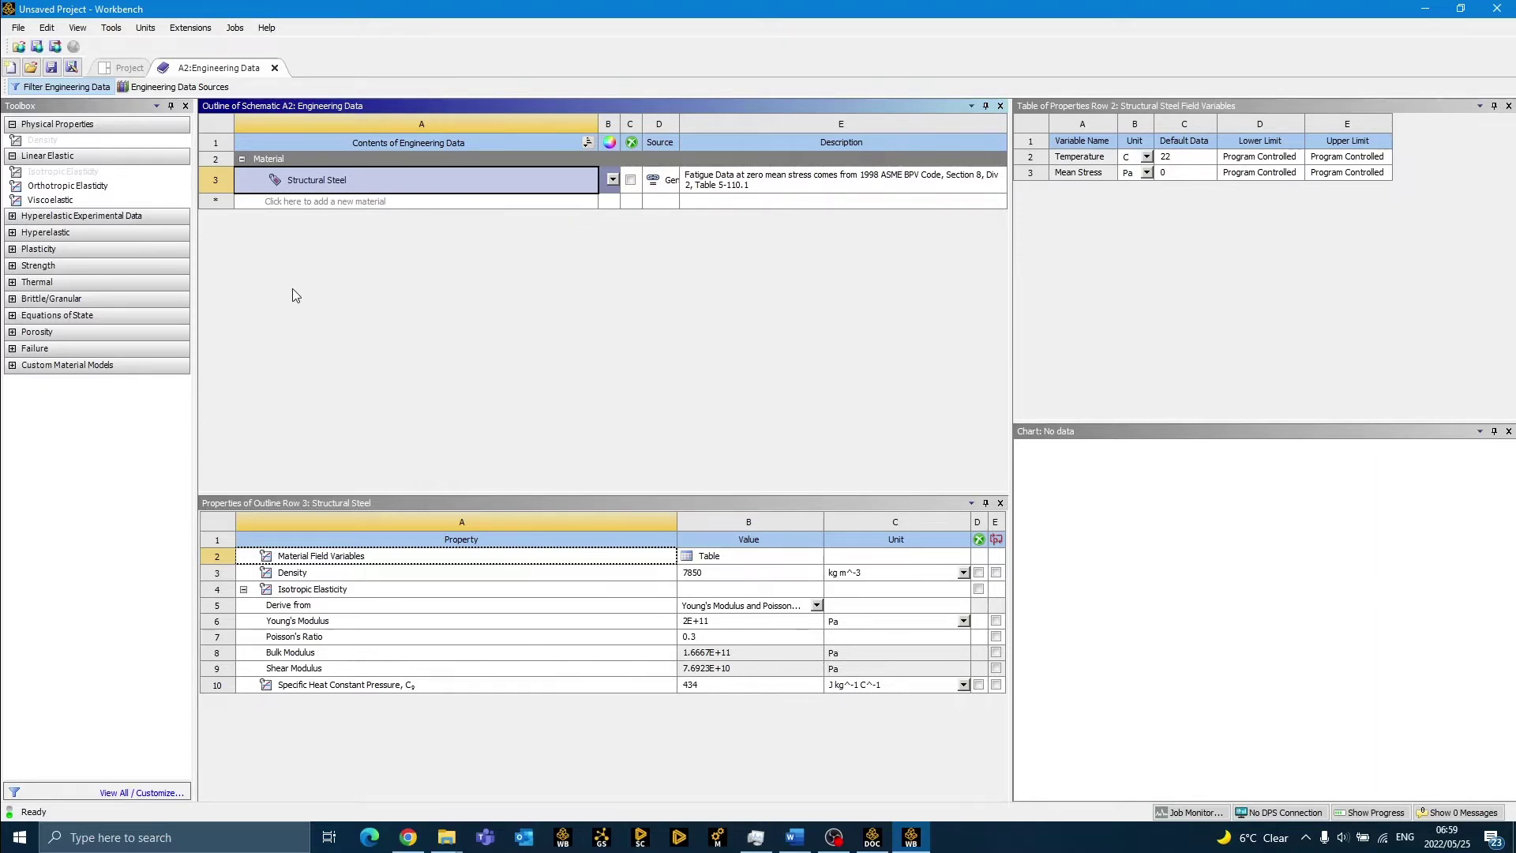
click(190, 89)
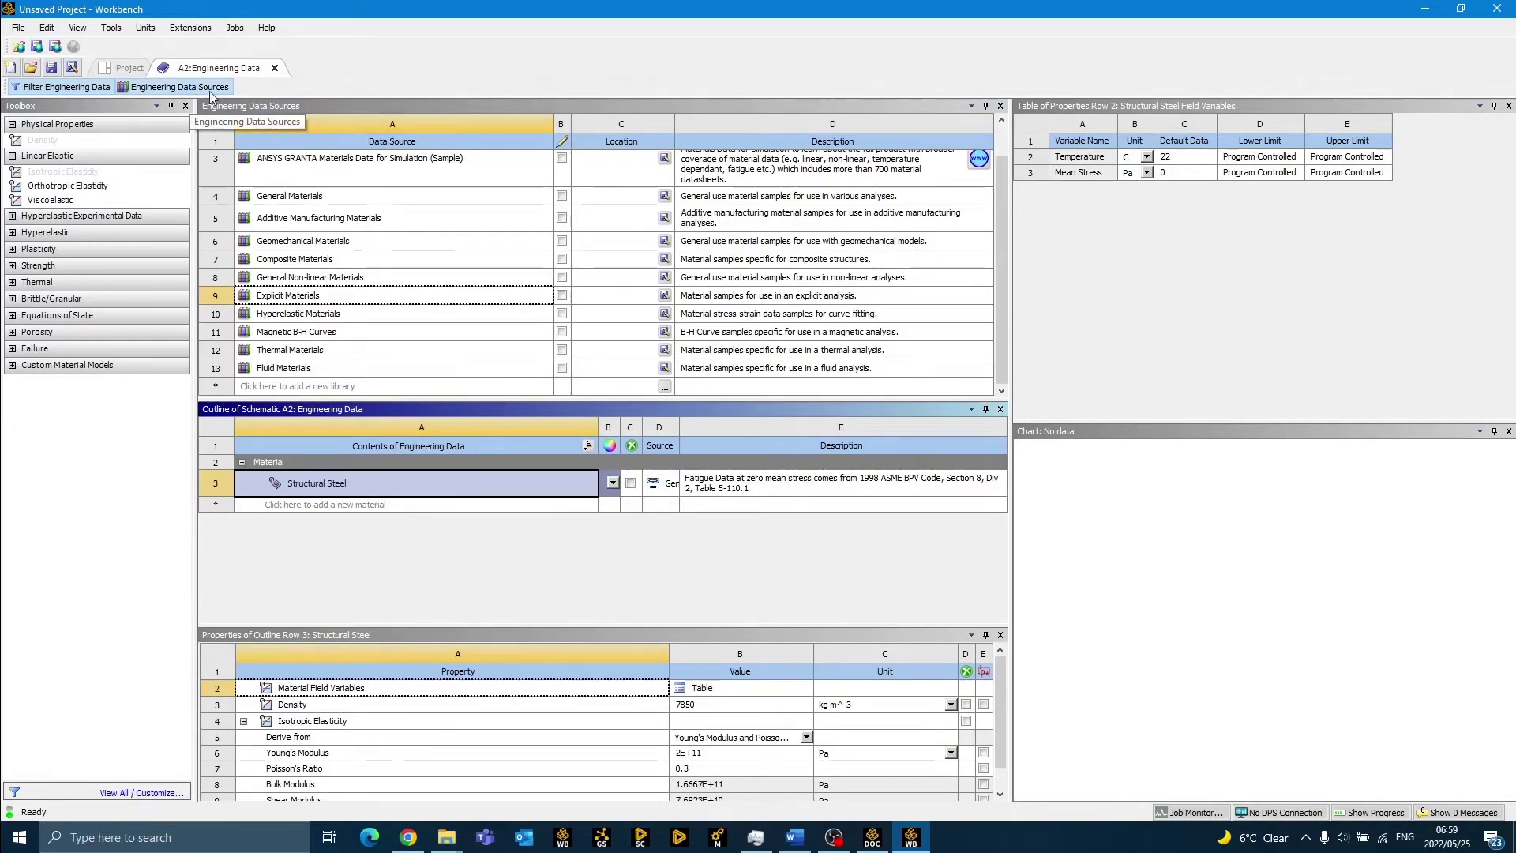
click(271, 298)
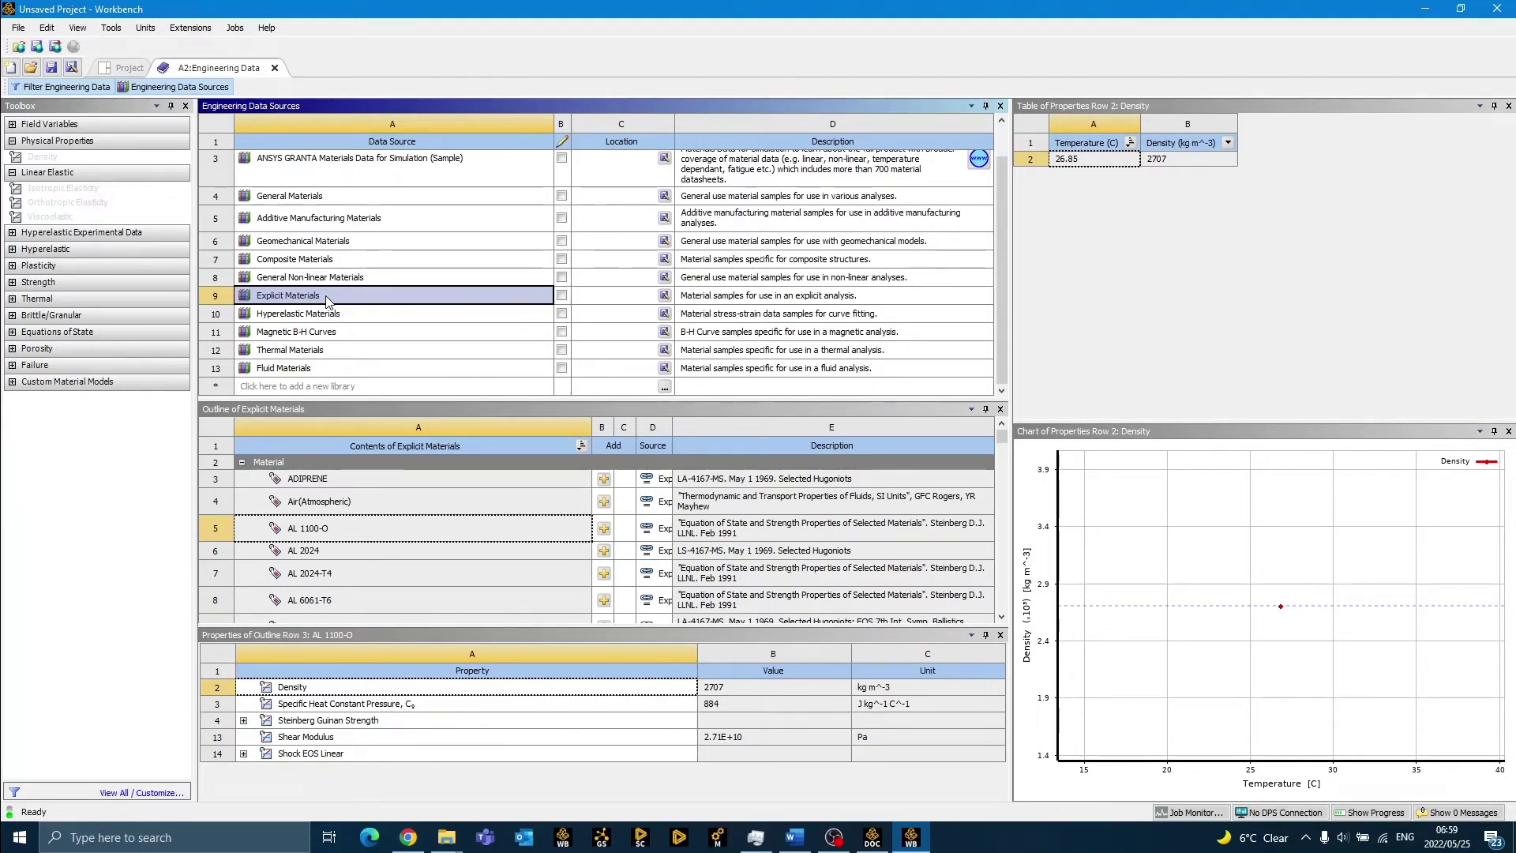
Add COMP B, COPPER and SS 304 explicit materials, then close Engineering Data.
scroll(544, 553, down, 1)
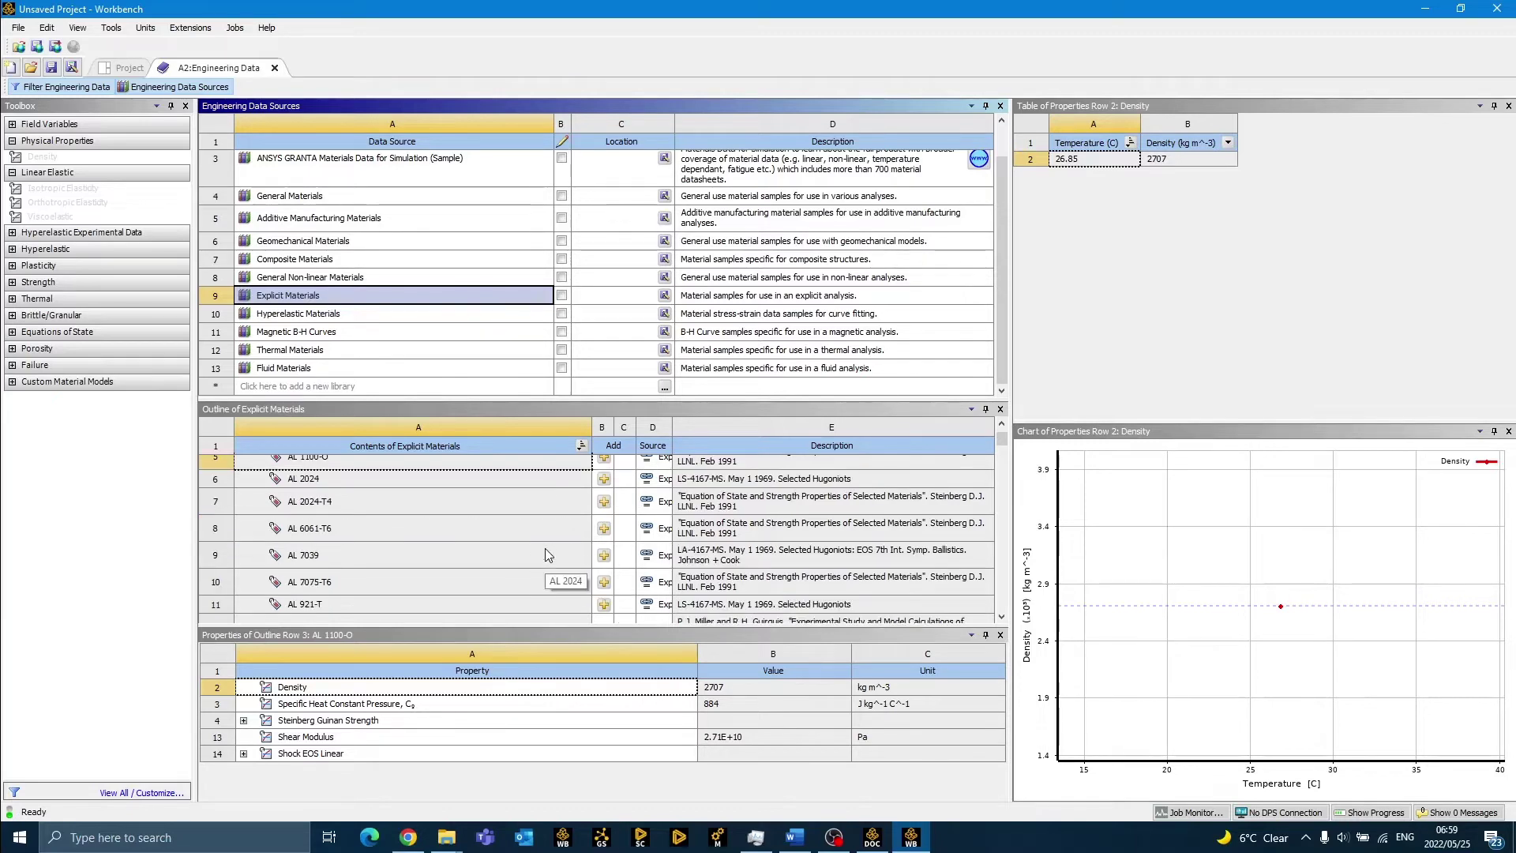
scroll(544, 553, down, 1)
scroll(544, 550, down, 5)
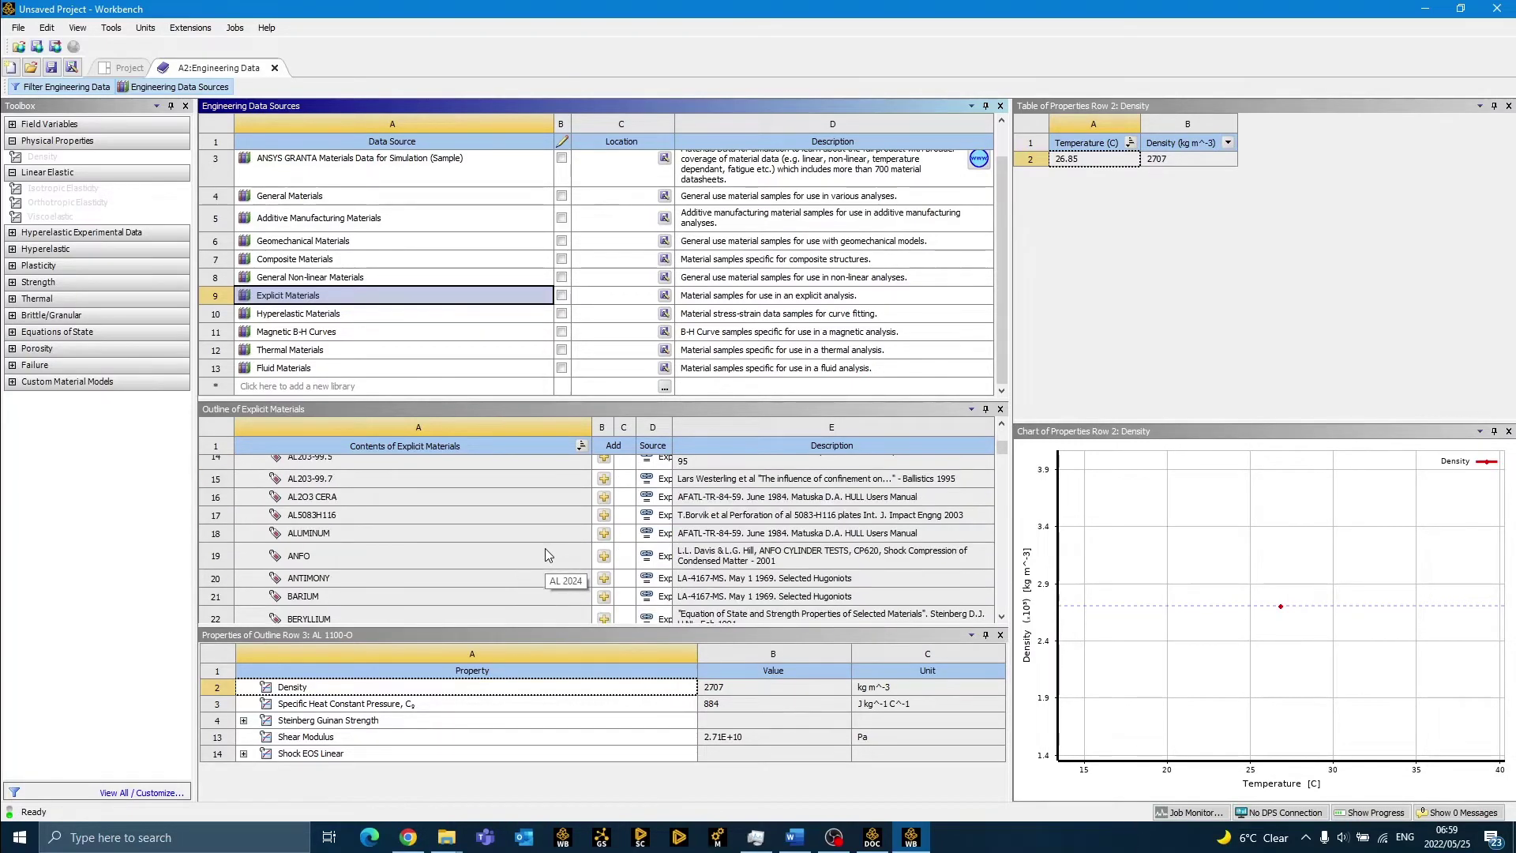
scroll(545, 549, down, 3)
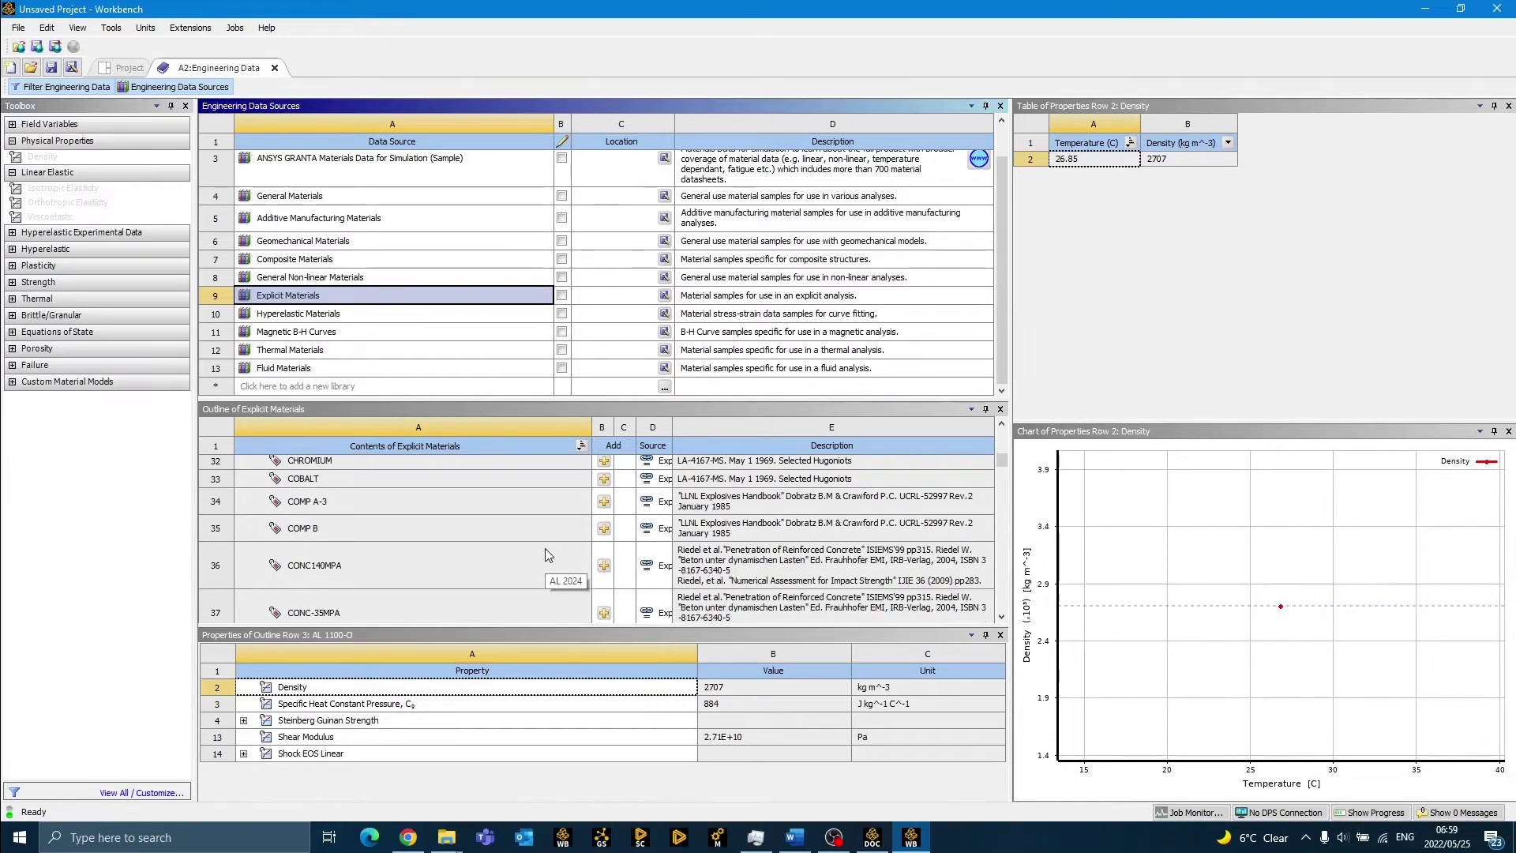
click(604, 529)
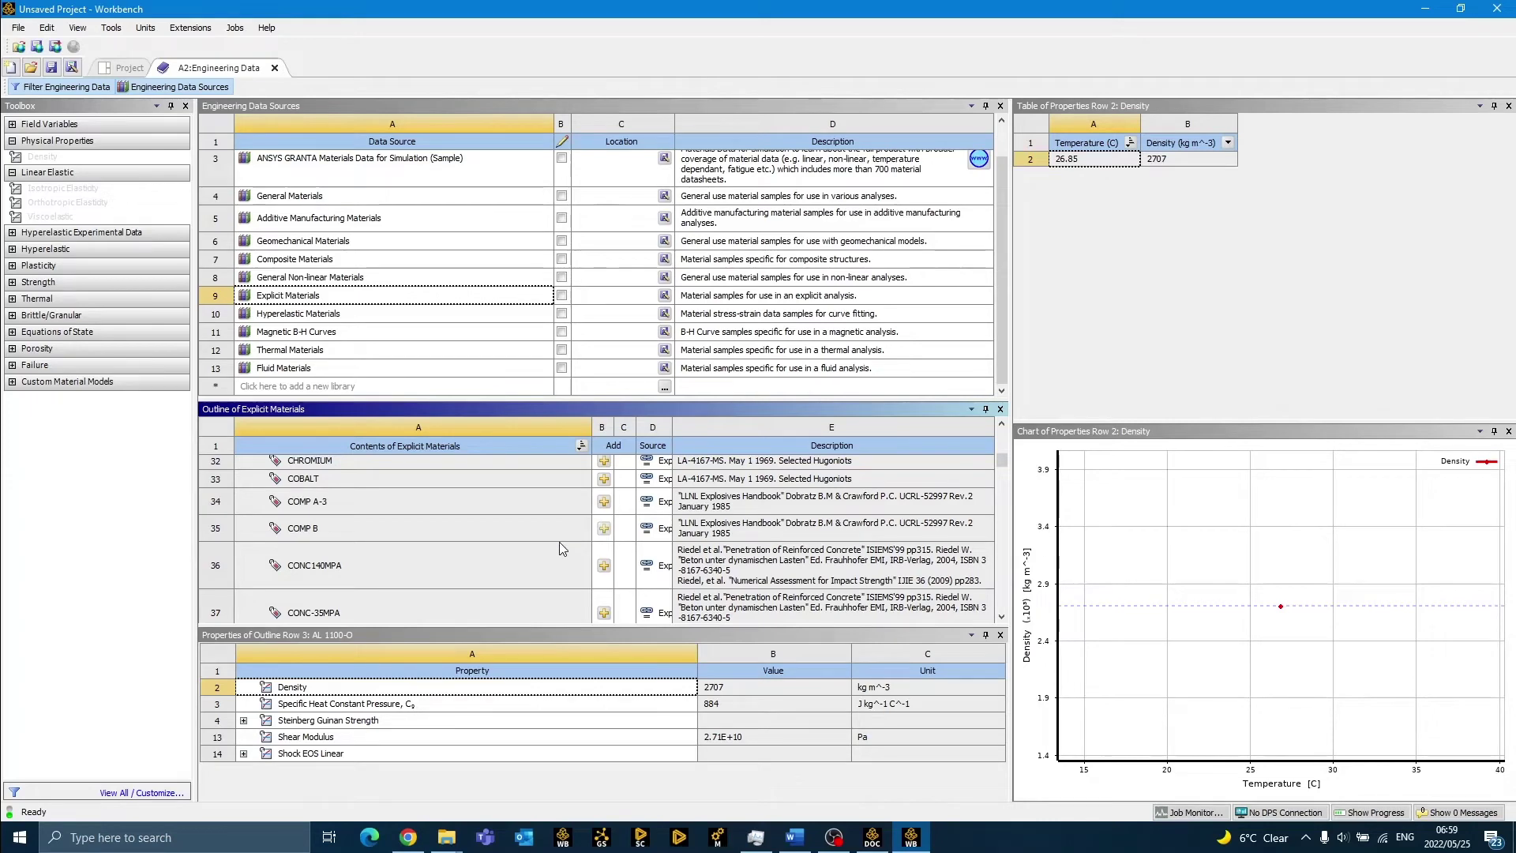
scroll(559, 548, down, 5)
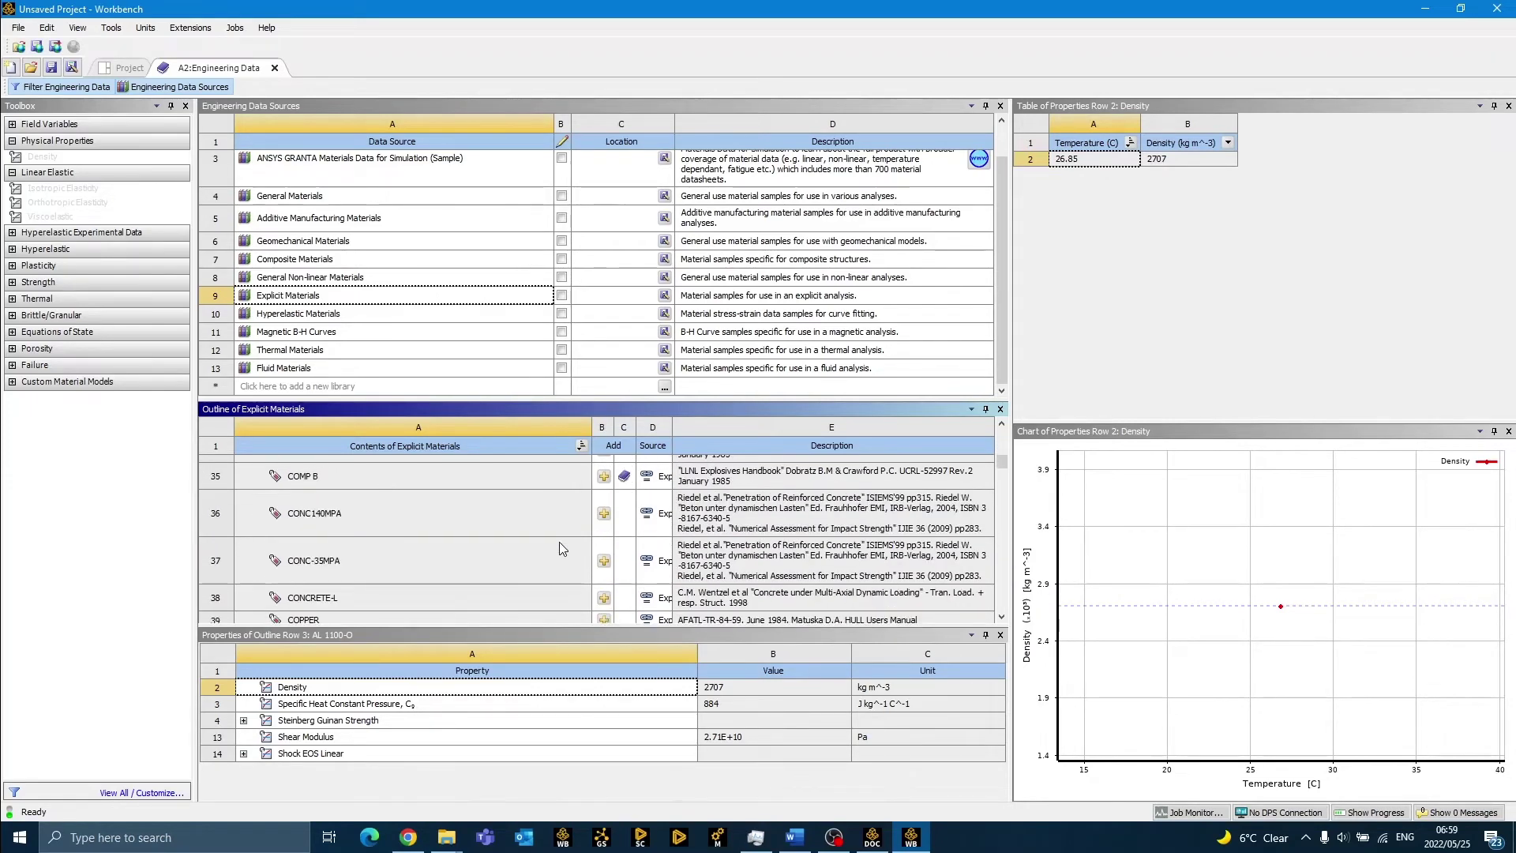
scroll(559, 542, down, 3)
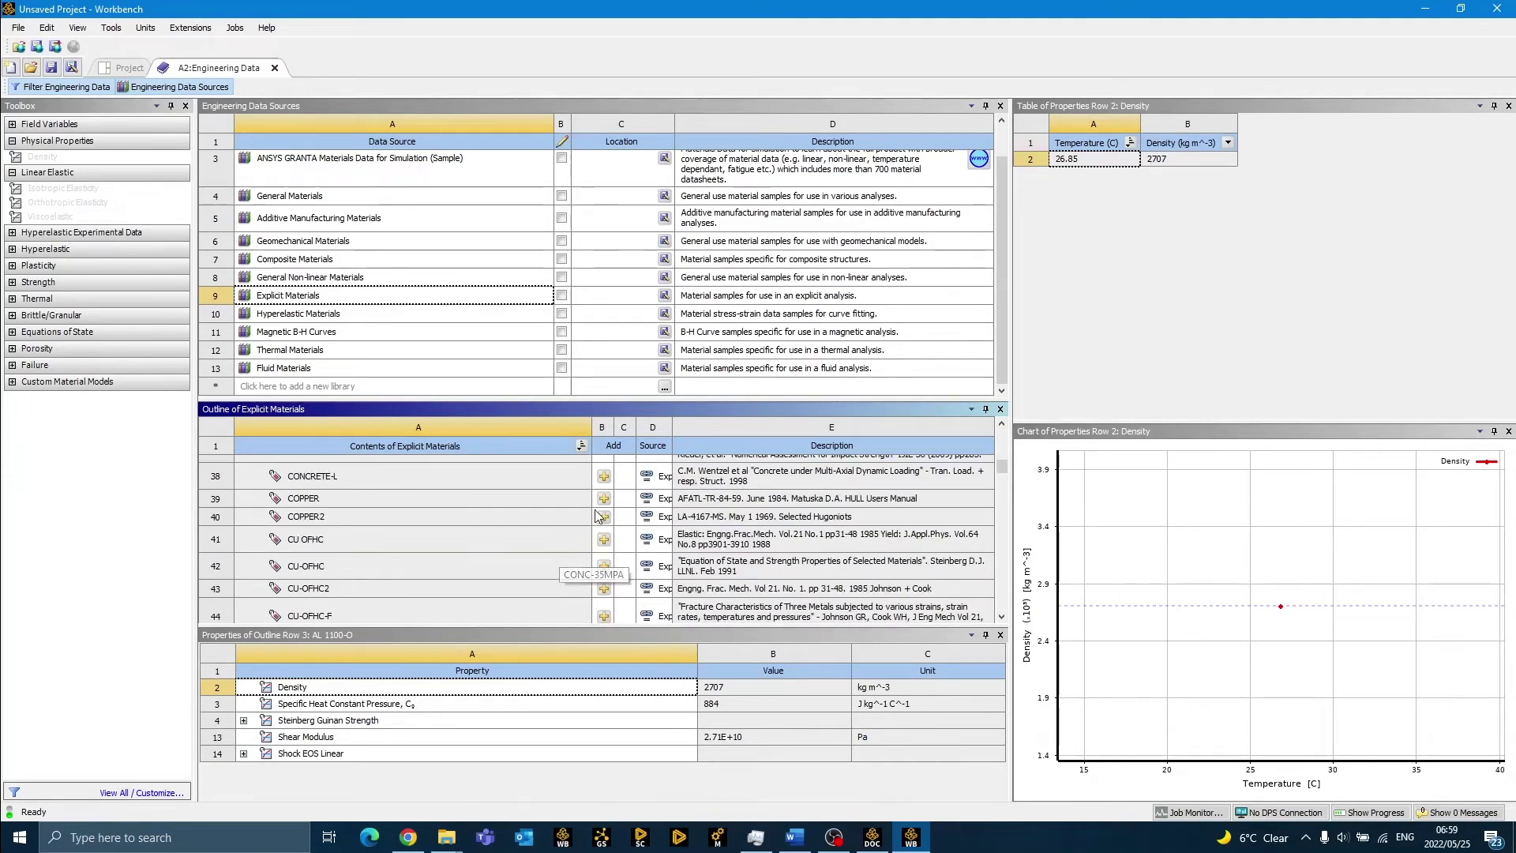
click(604, 516)
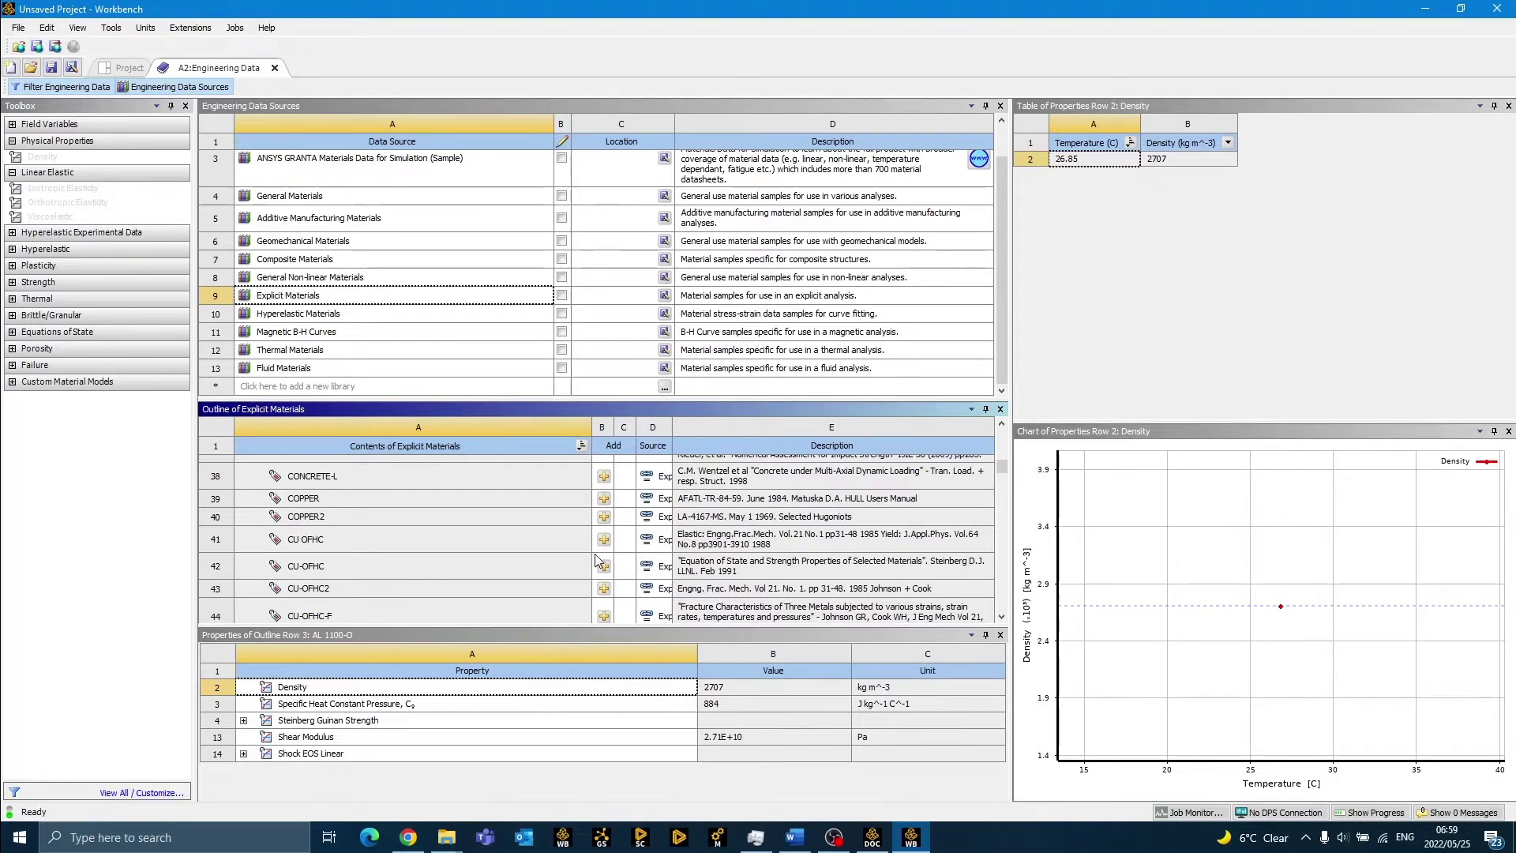
scroll(596, 562, down, 20)
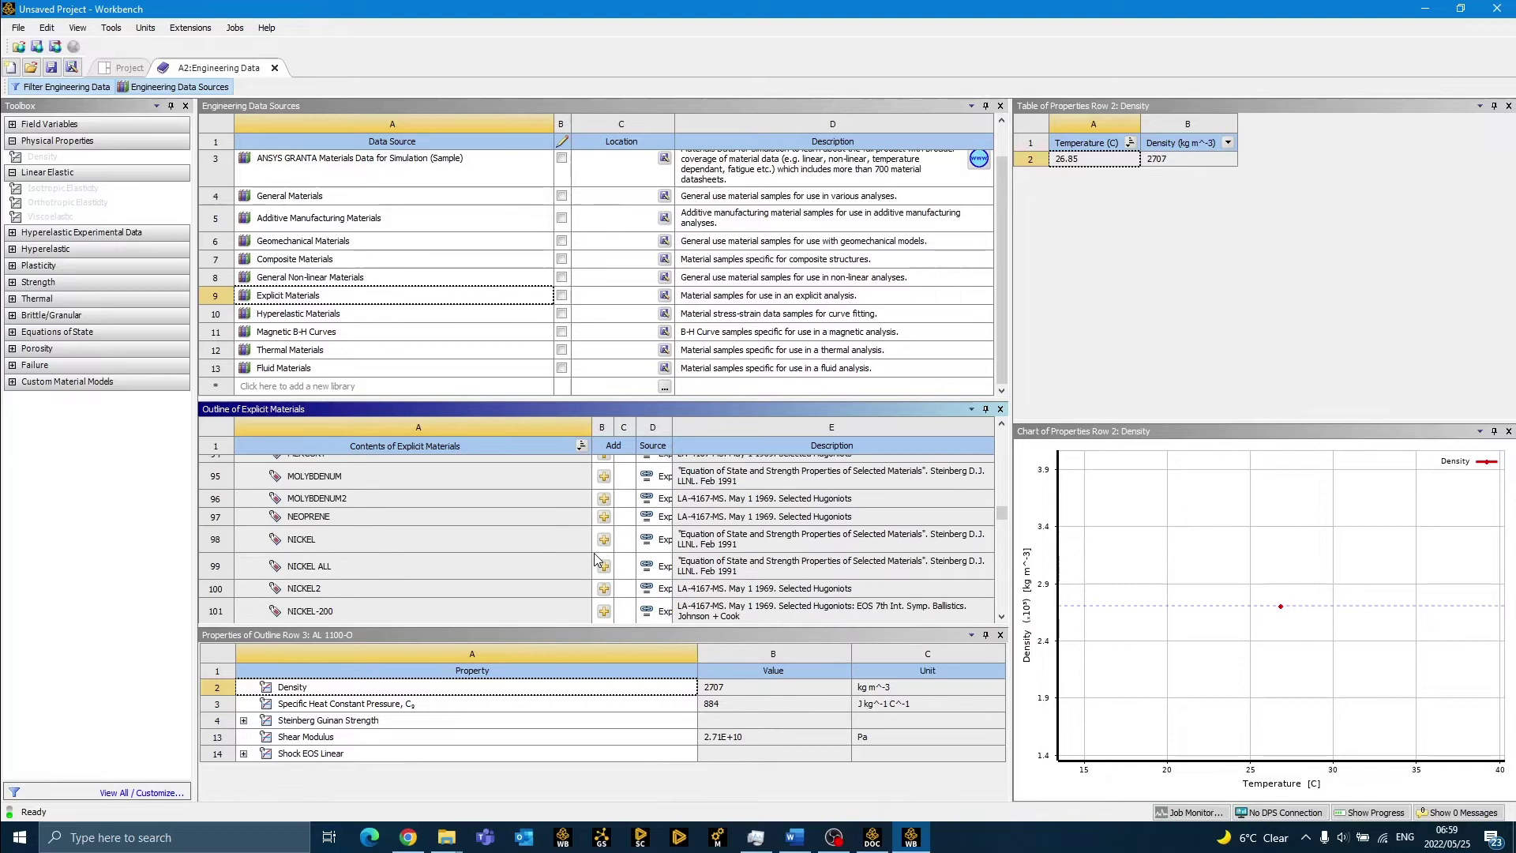
scroll(596, 558, down, 6)
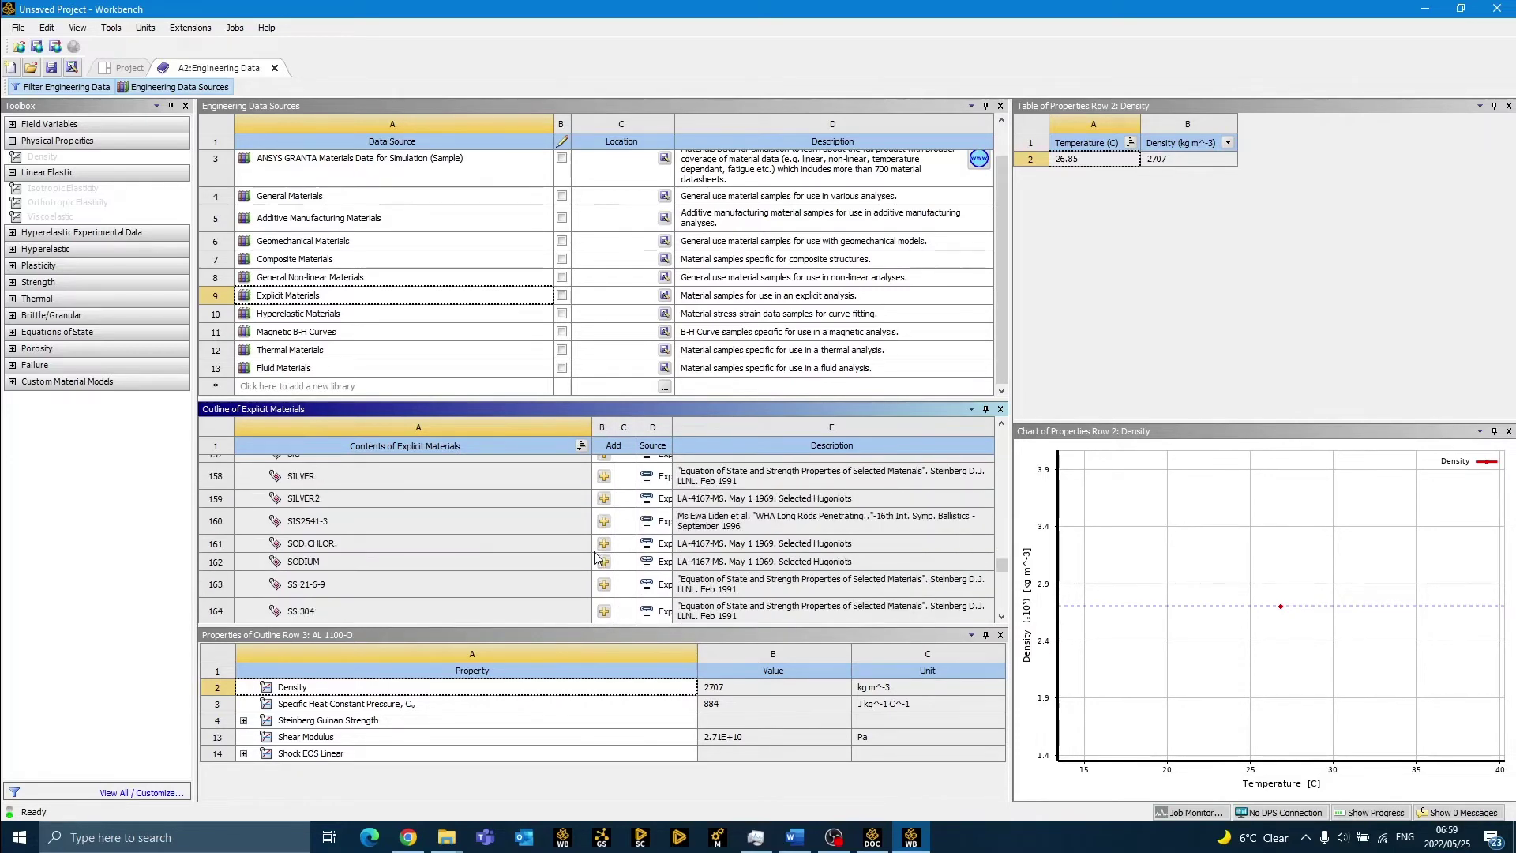
click(603, 611)
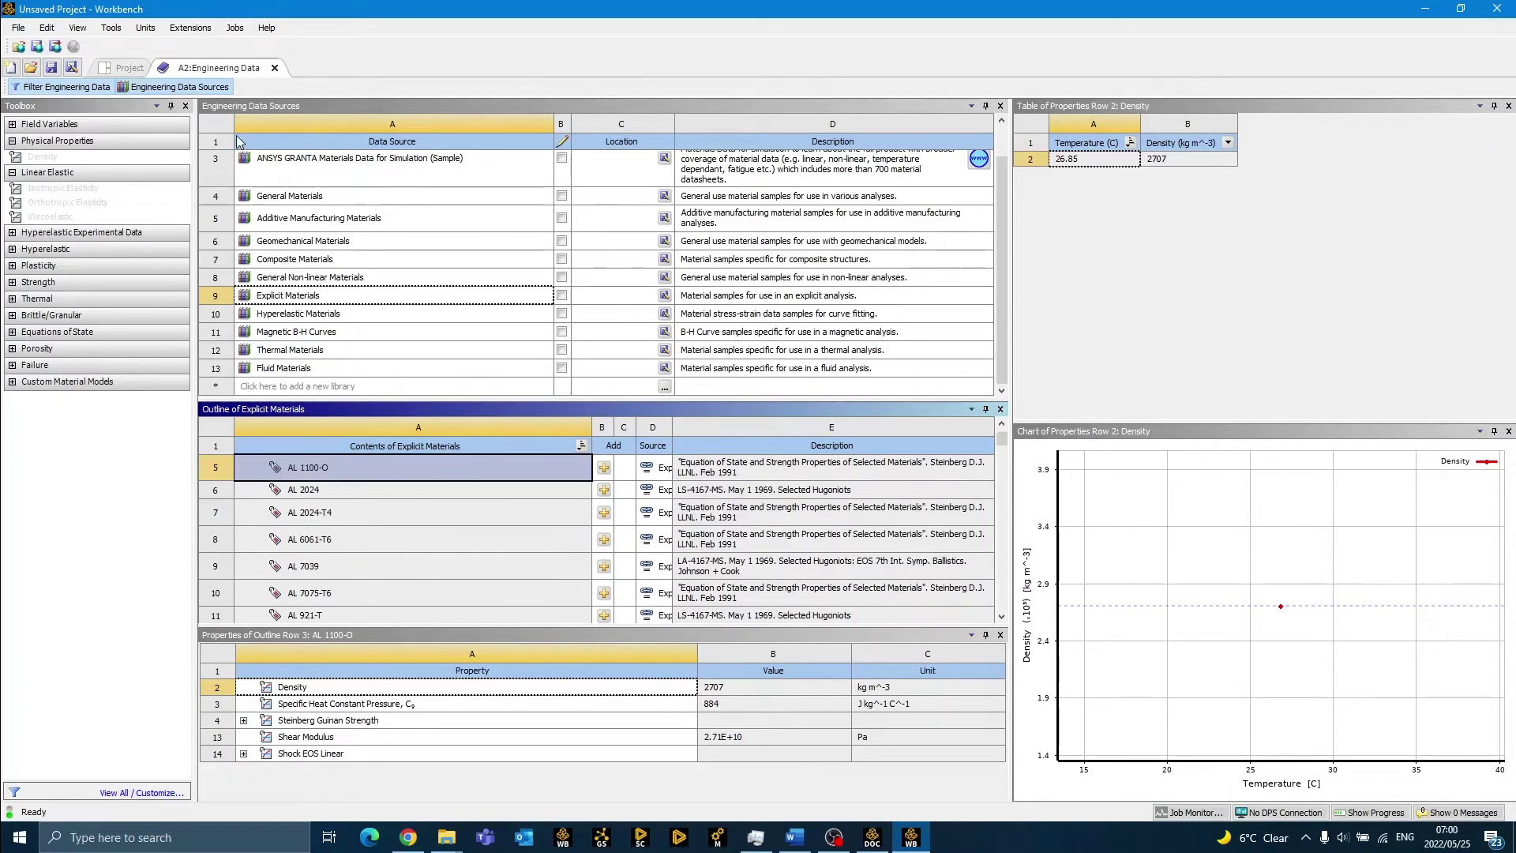
click(197, 89)
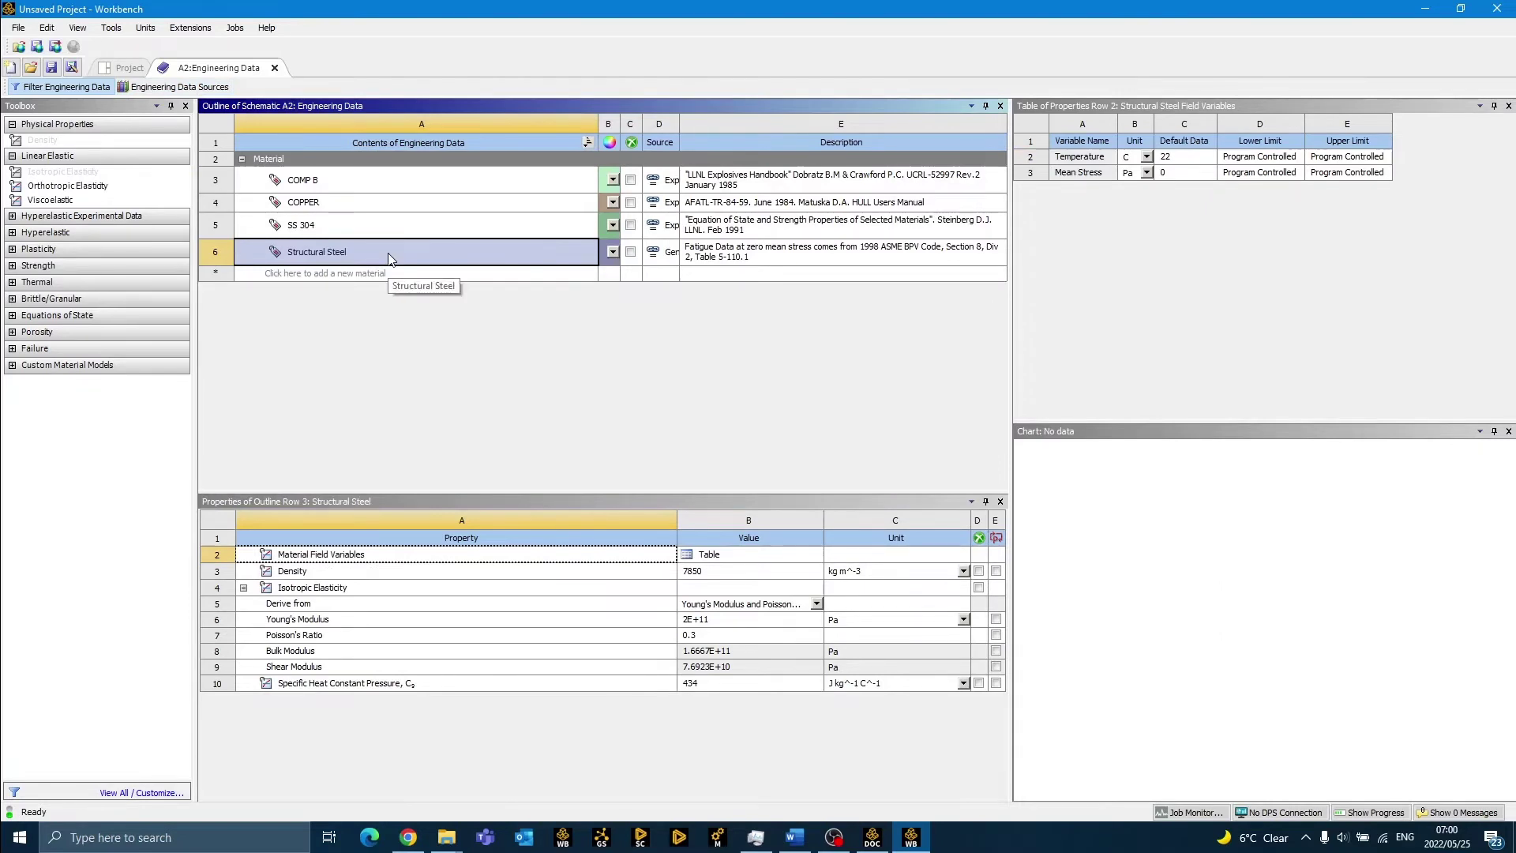
click(275, 68)
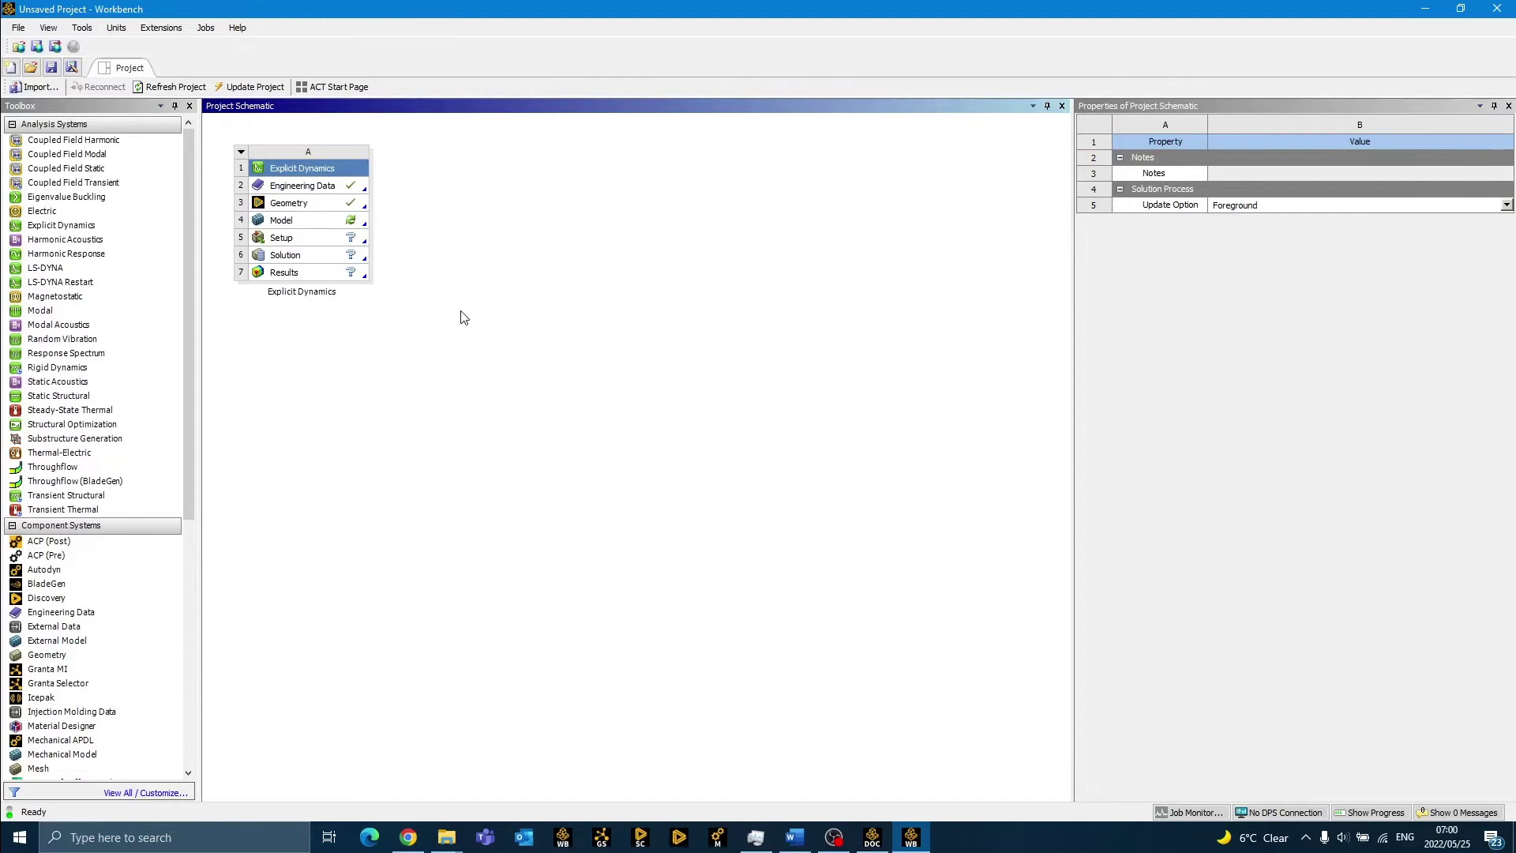
Open the model in Mechanical and set the geometry's 2D Behavior to Axisymmetric.
double_click(300, 228)
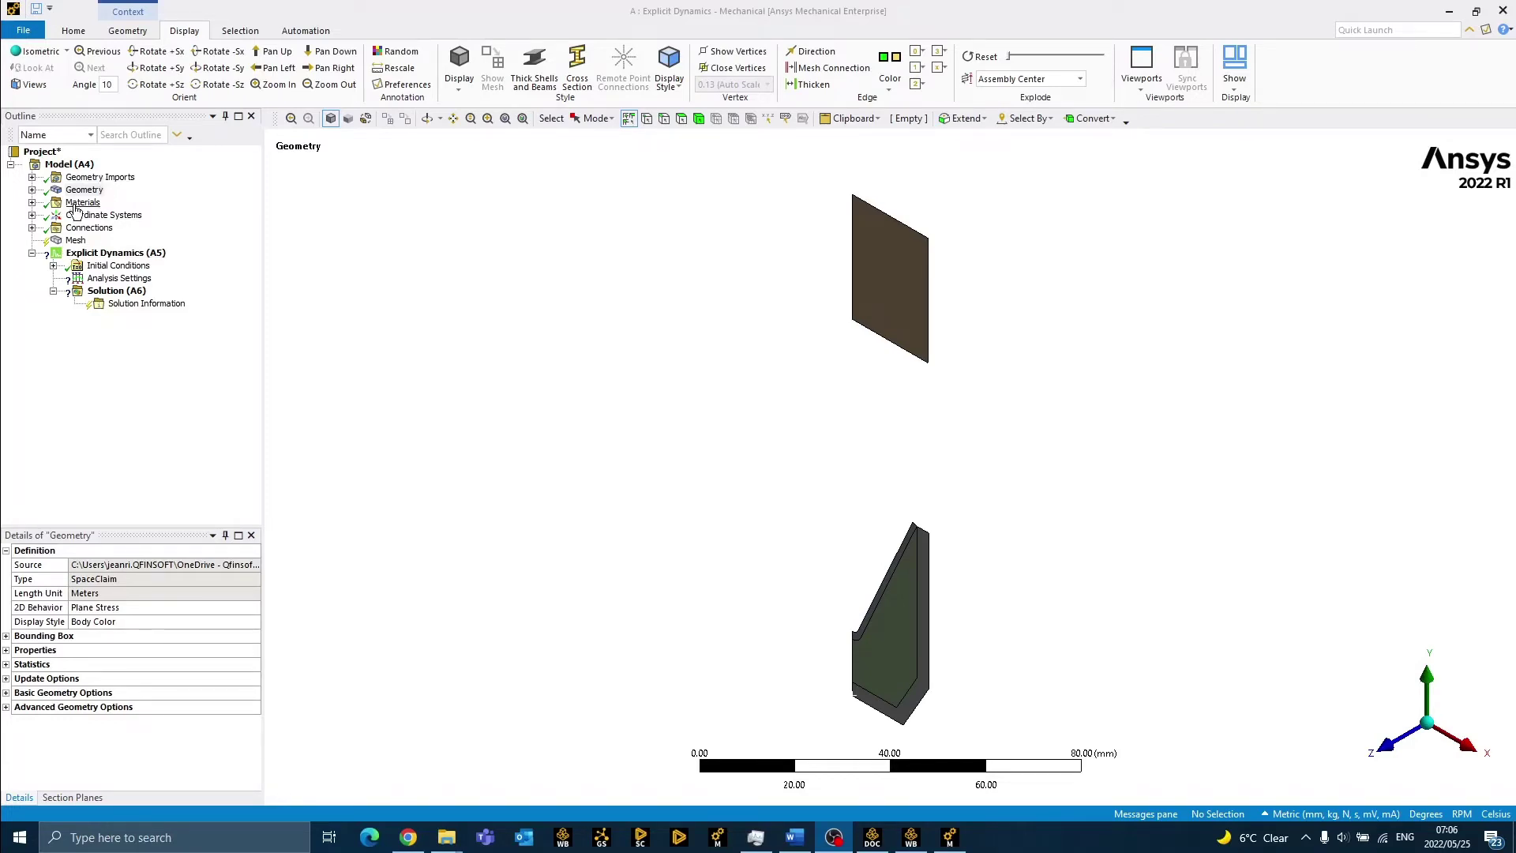
click(83, 191)
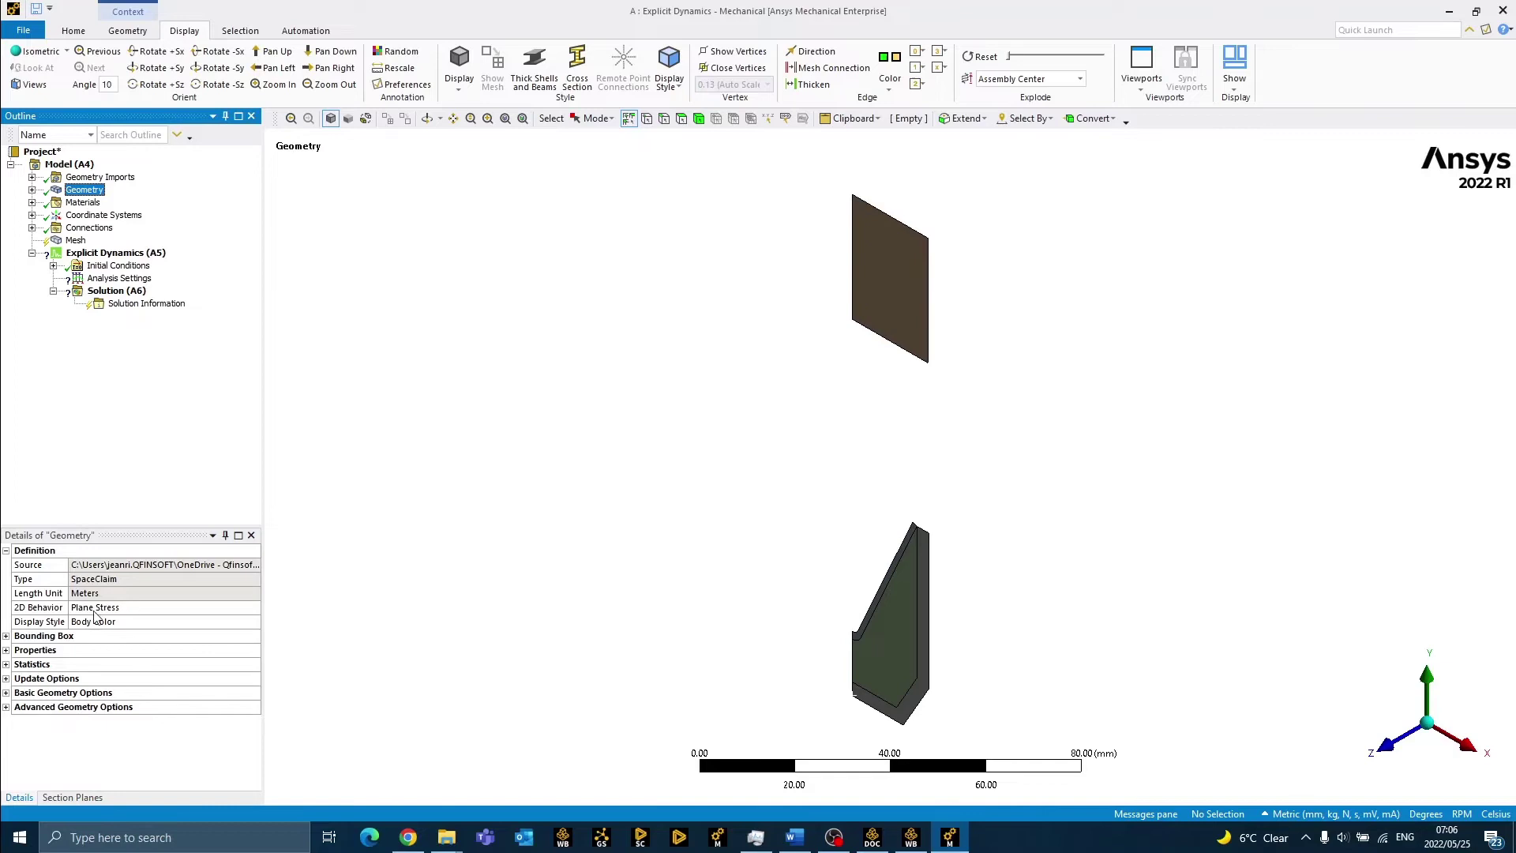
click(252, 607)
click(252, 607)
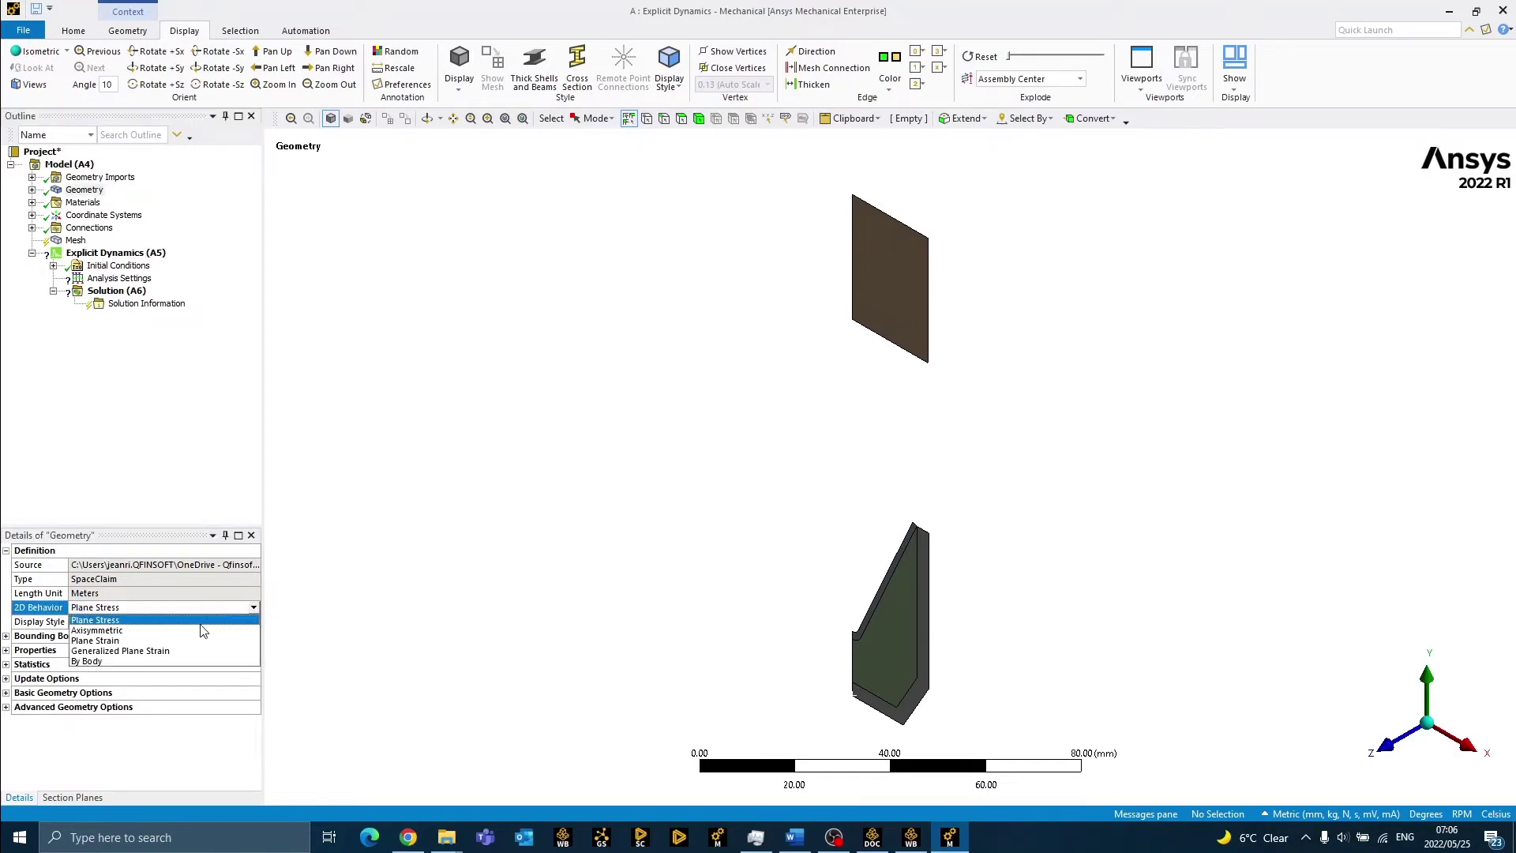
click(201, 630)
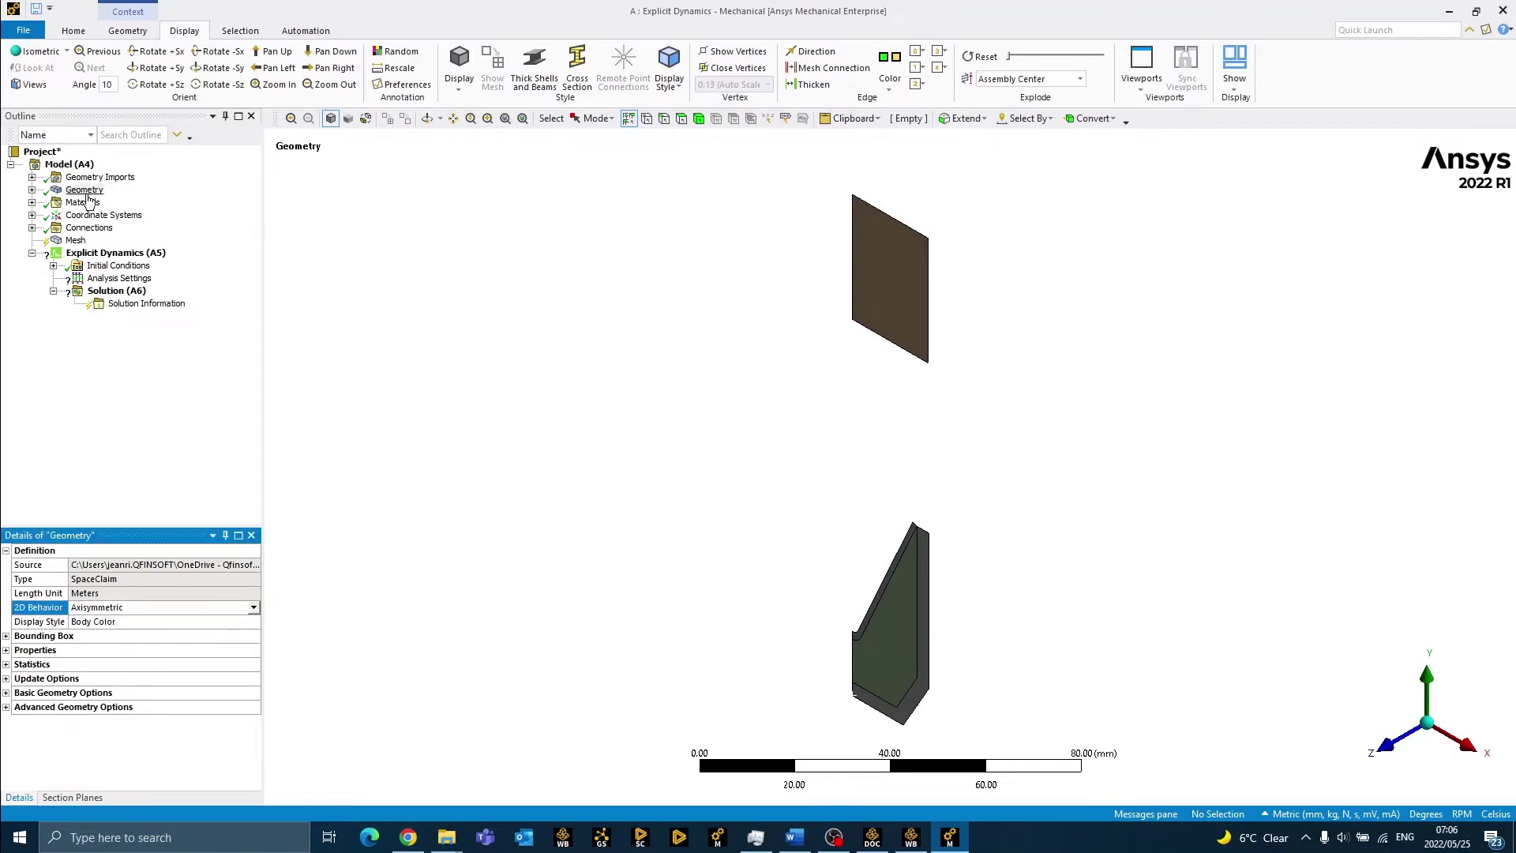
Assign COPPER to the Liner, COMP B to the Explosive and SS 304 to the SS Plate.
click(32, 190)
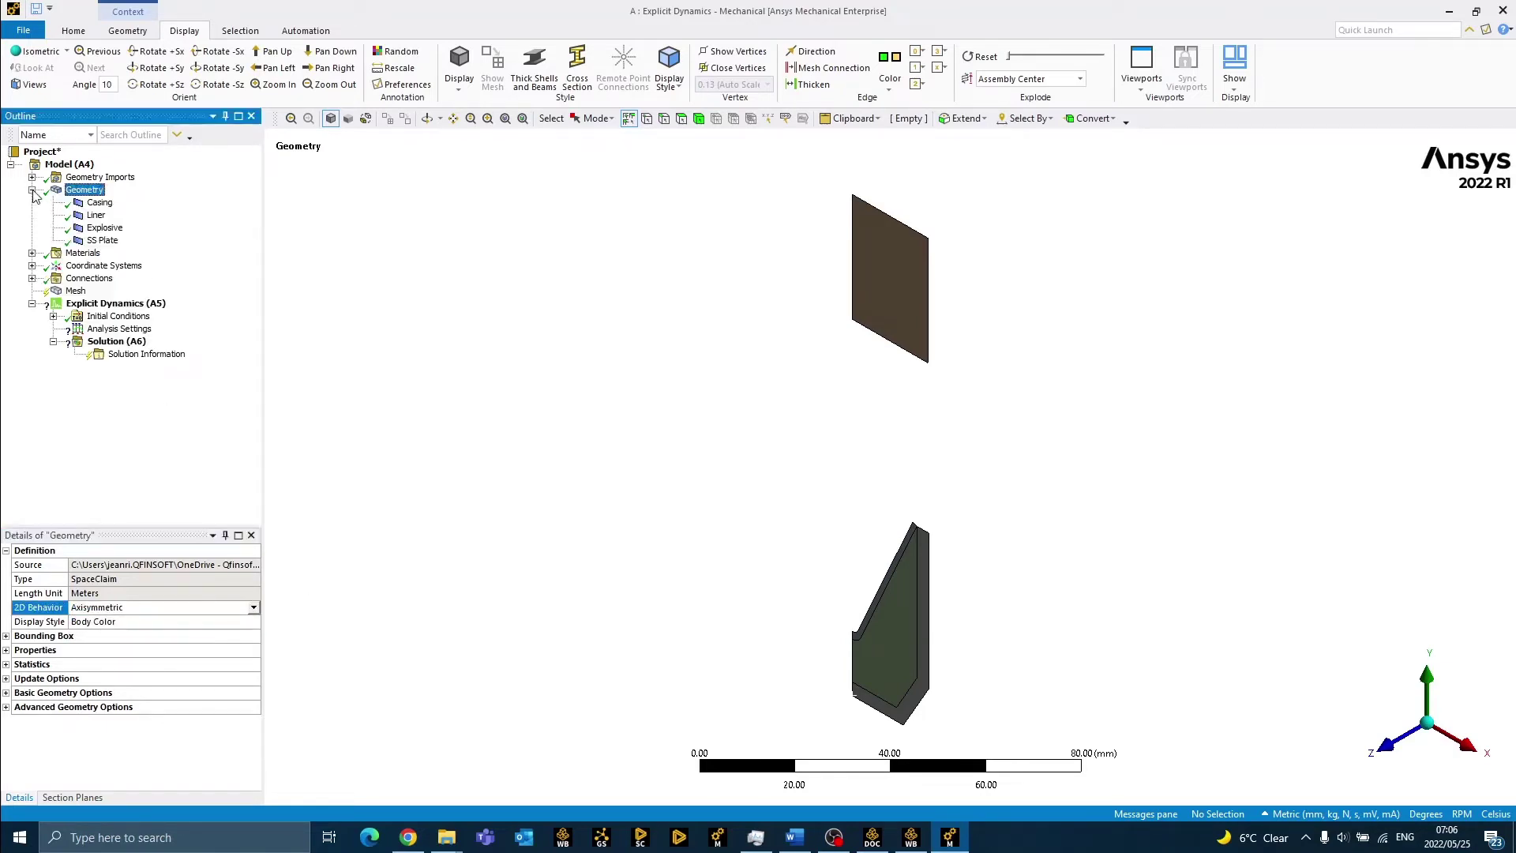
click(100, 203)
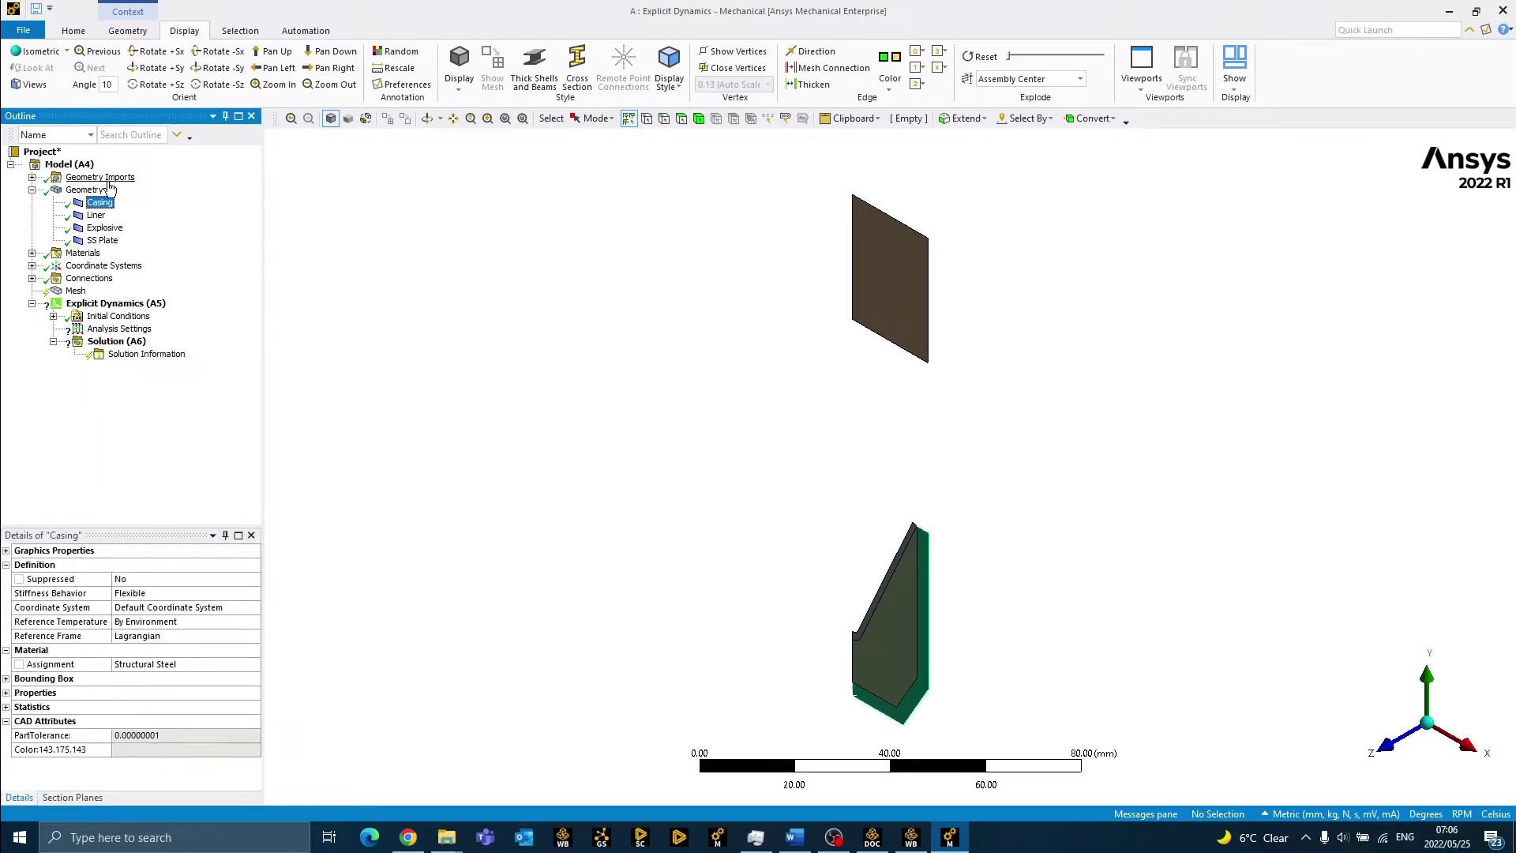
click(96, 216)
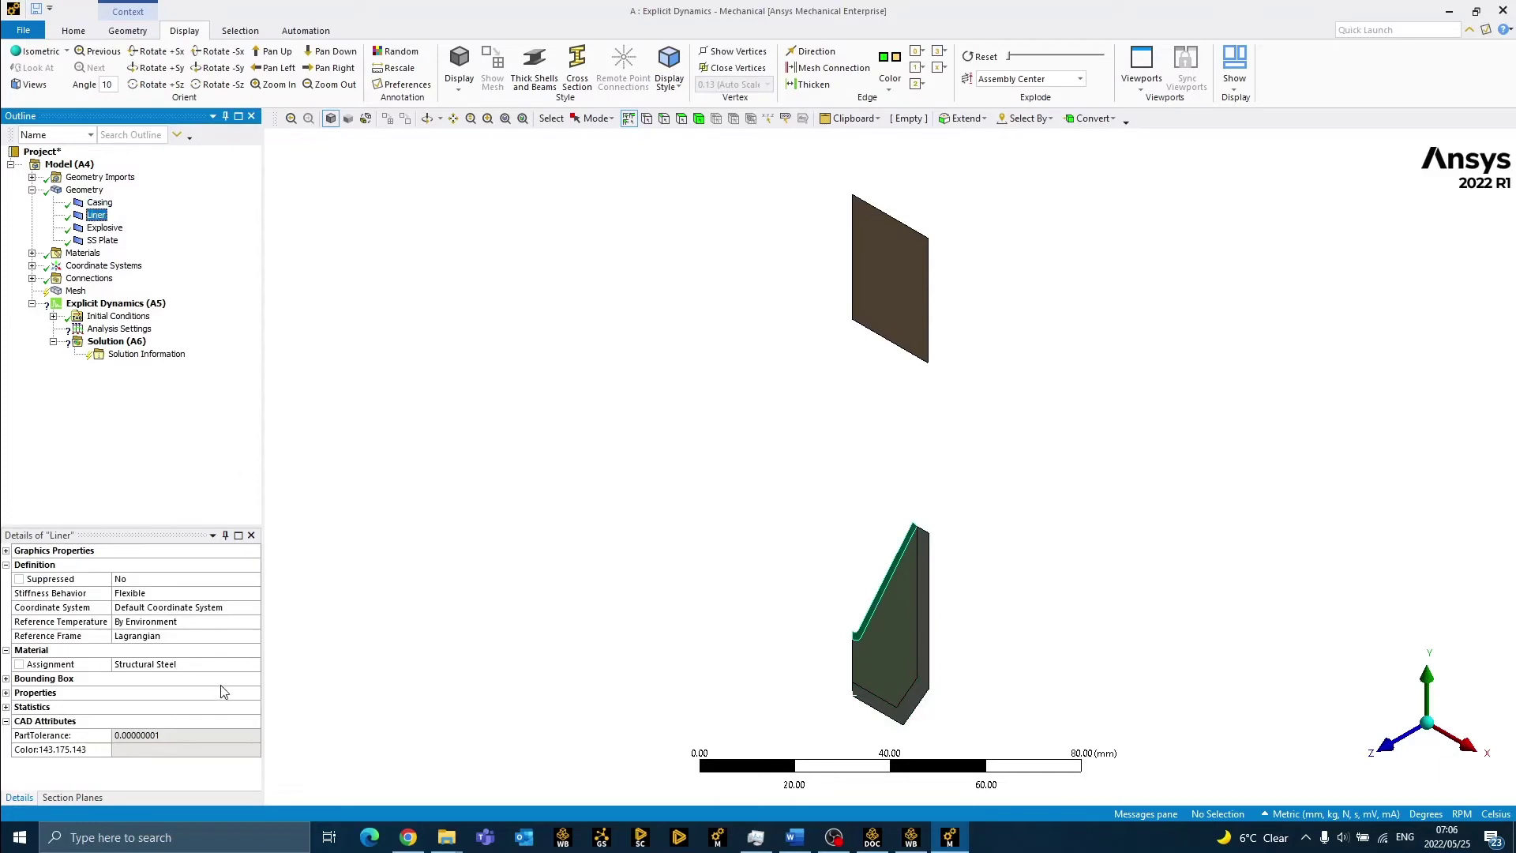
click(252, 668)
click(252, 667)
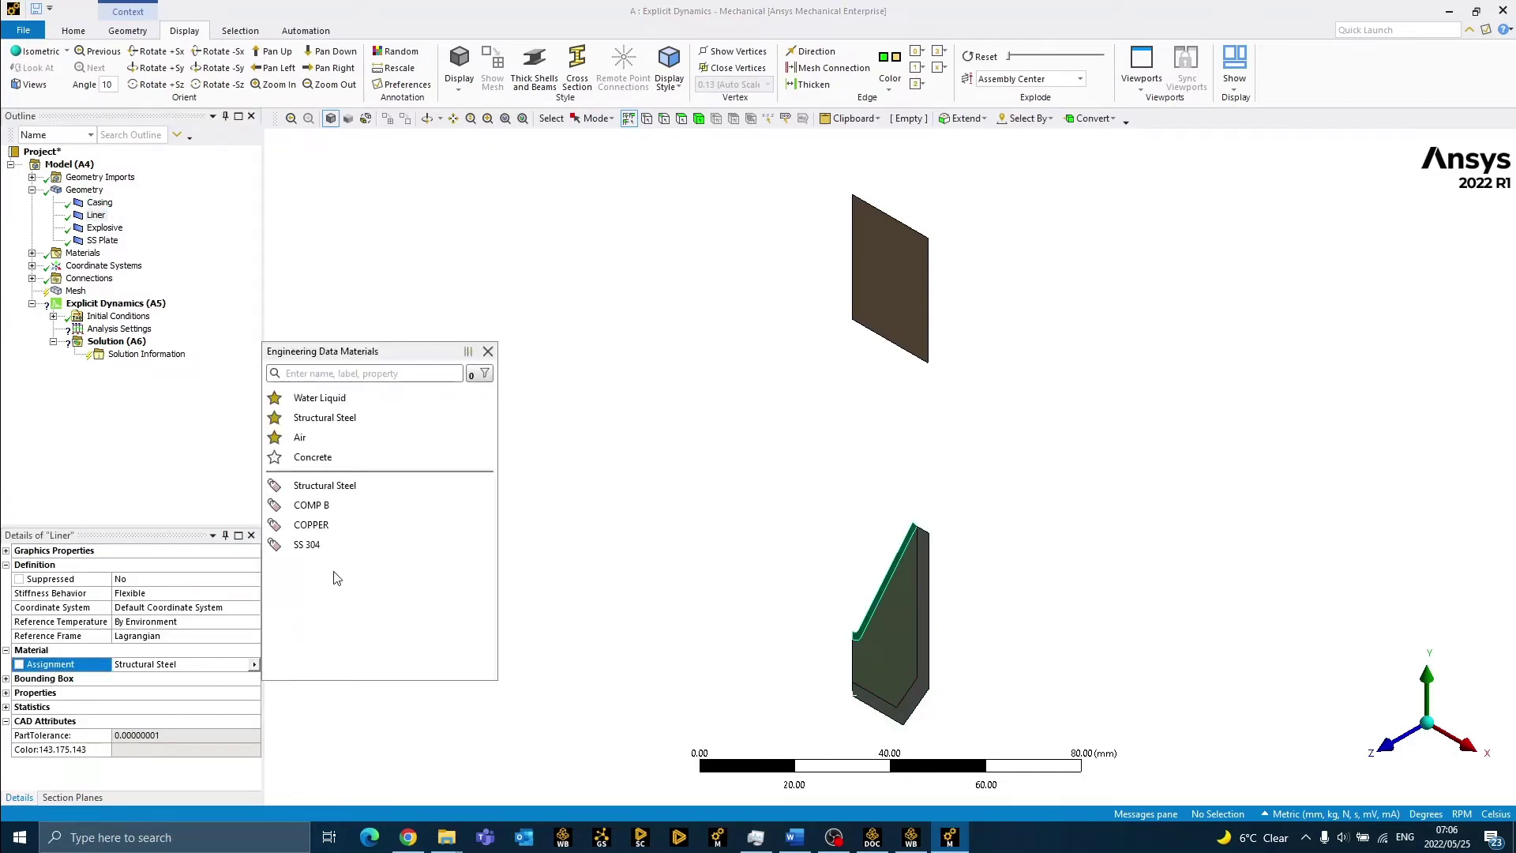
click(311, 525)
click(105, 227)
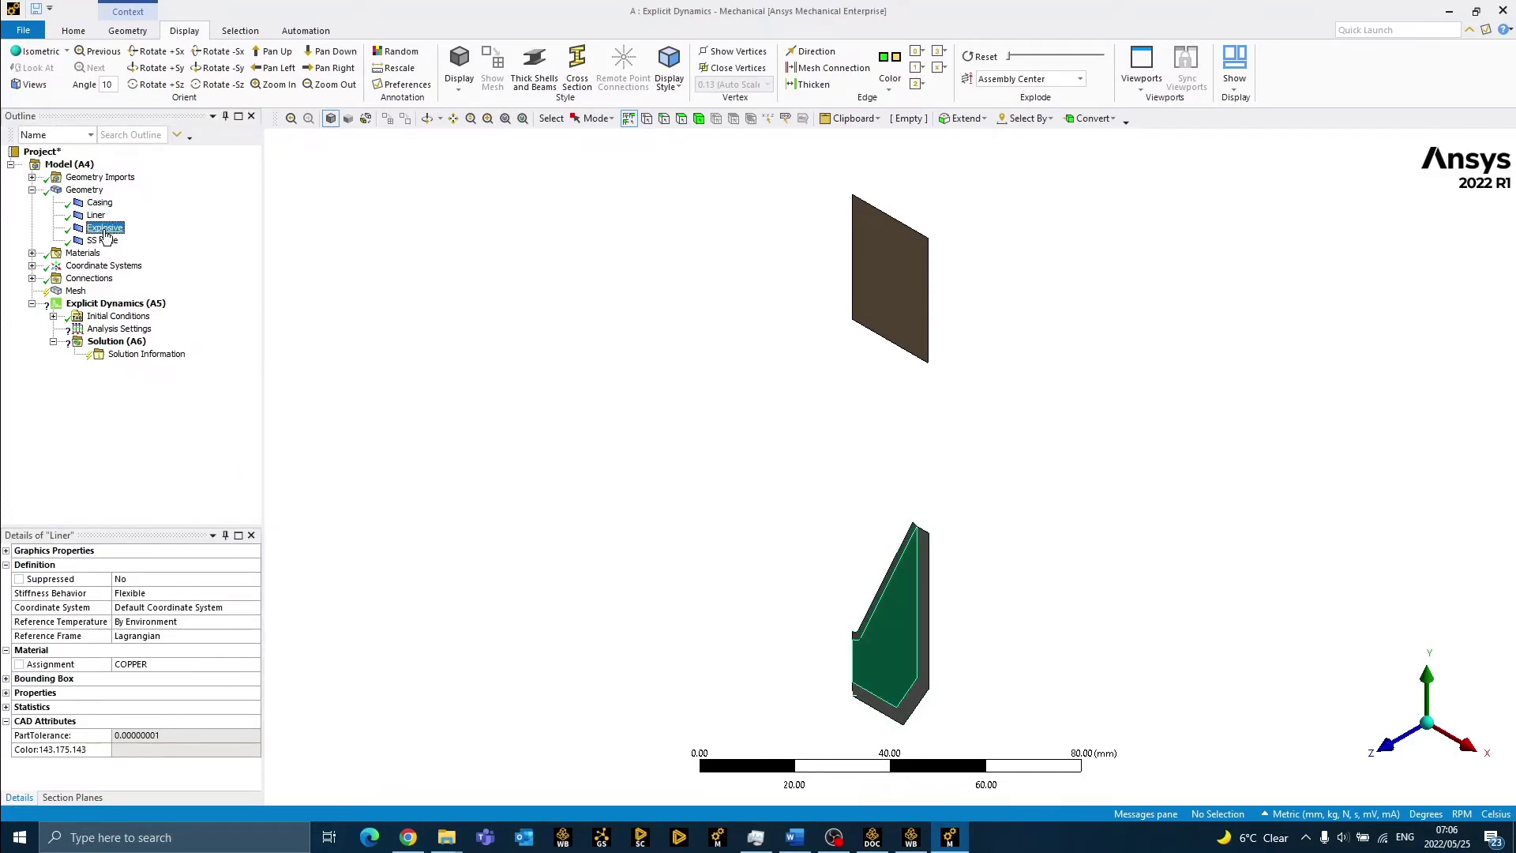
click(254, 667)
click(255, 668)
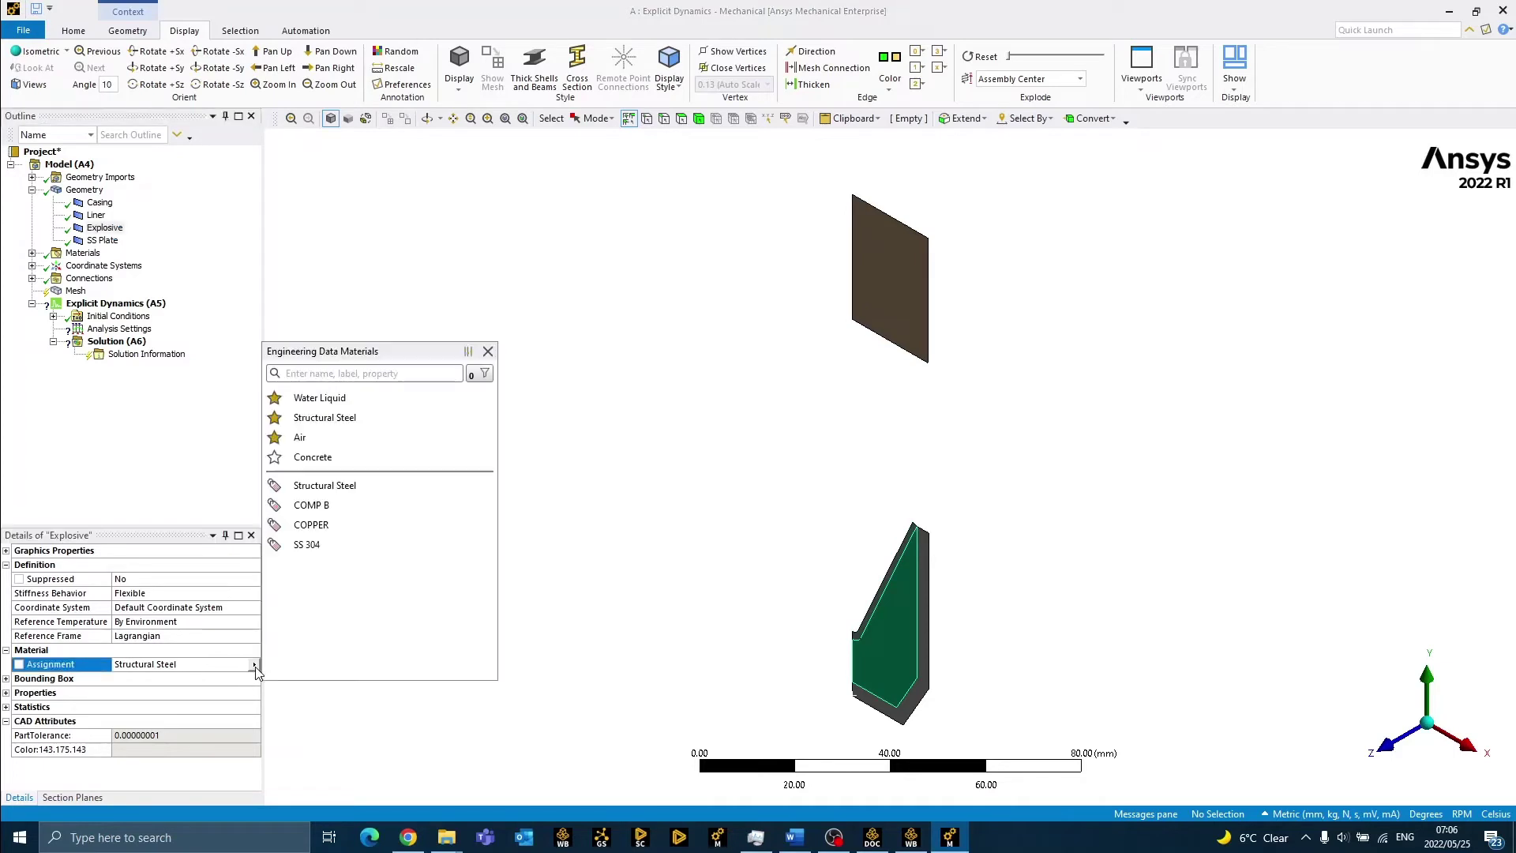
click(319, 510)
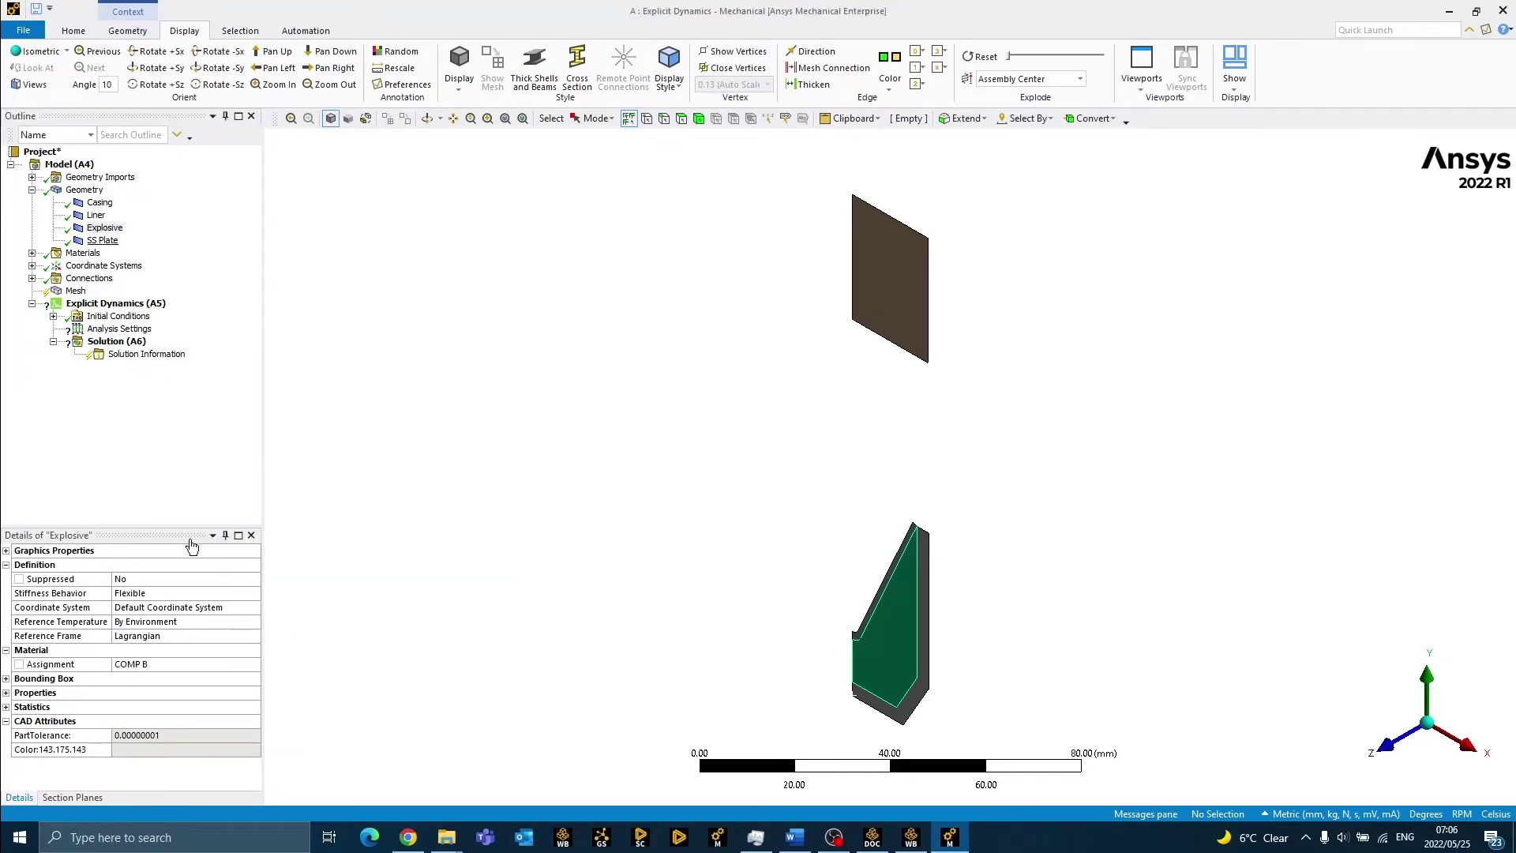
click(254, 664)
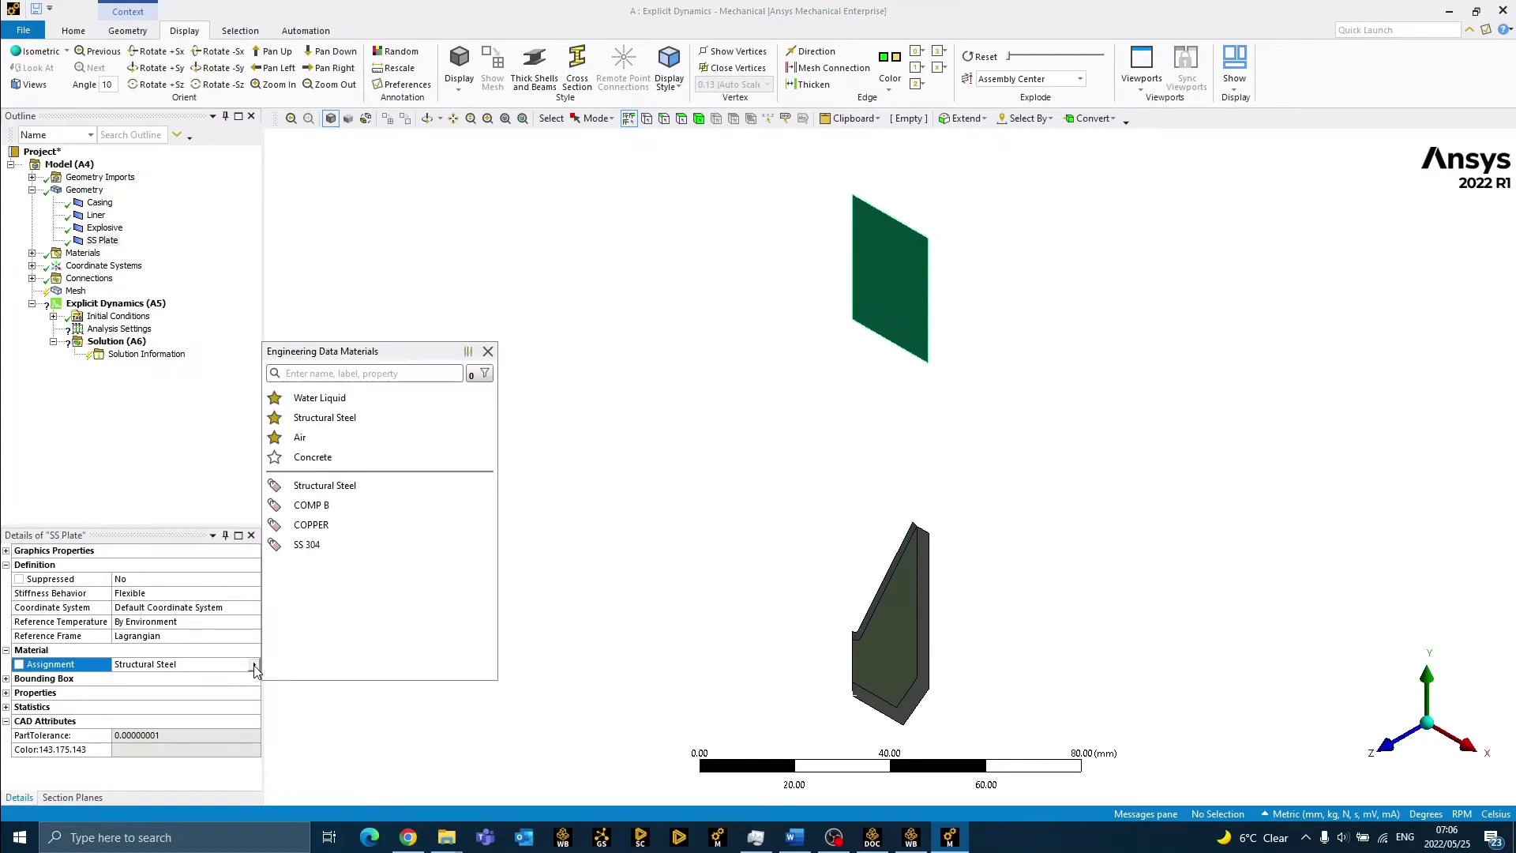
click(308, 545)
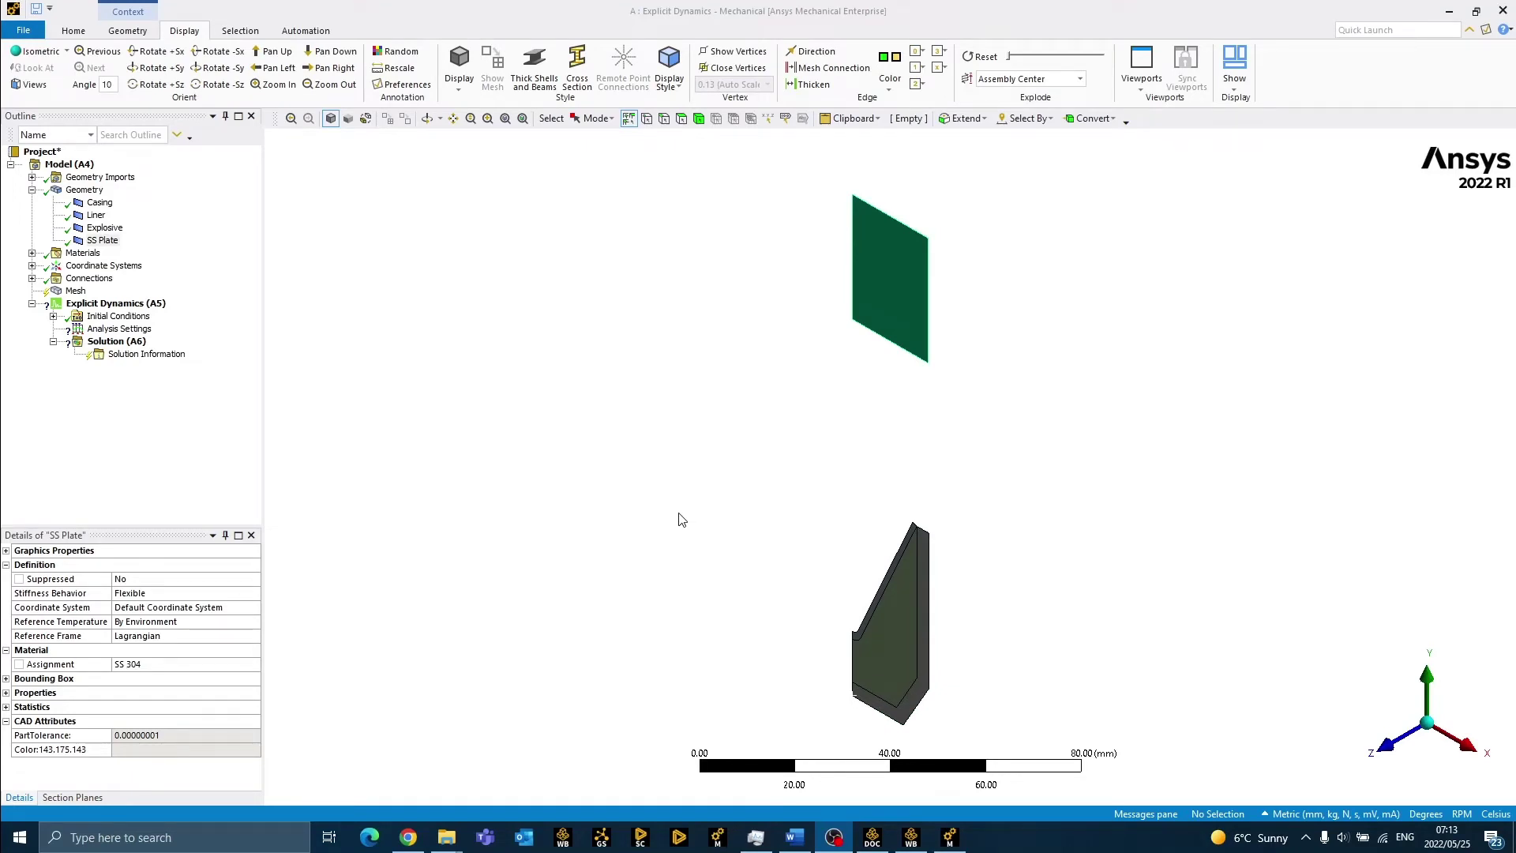
Set the Liner, Explosive and SS Plate reference frame to Eulerian (Virtual).
click(99, 204)
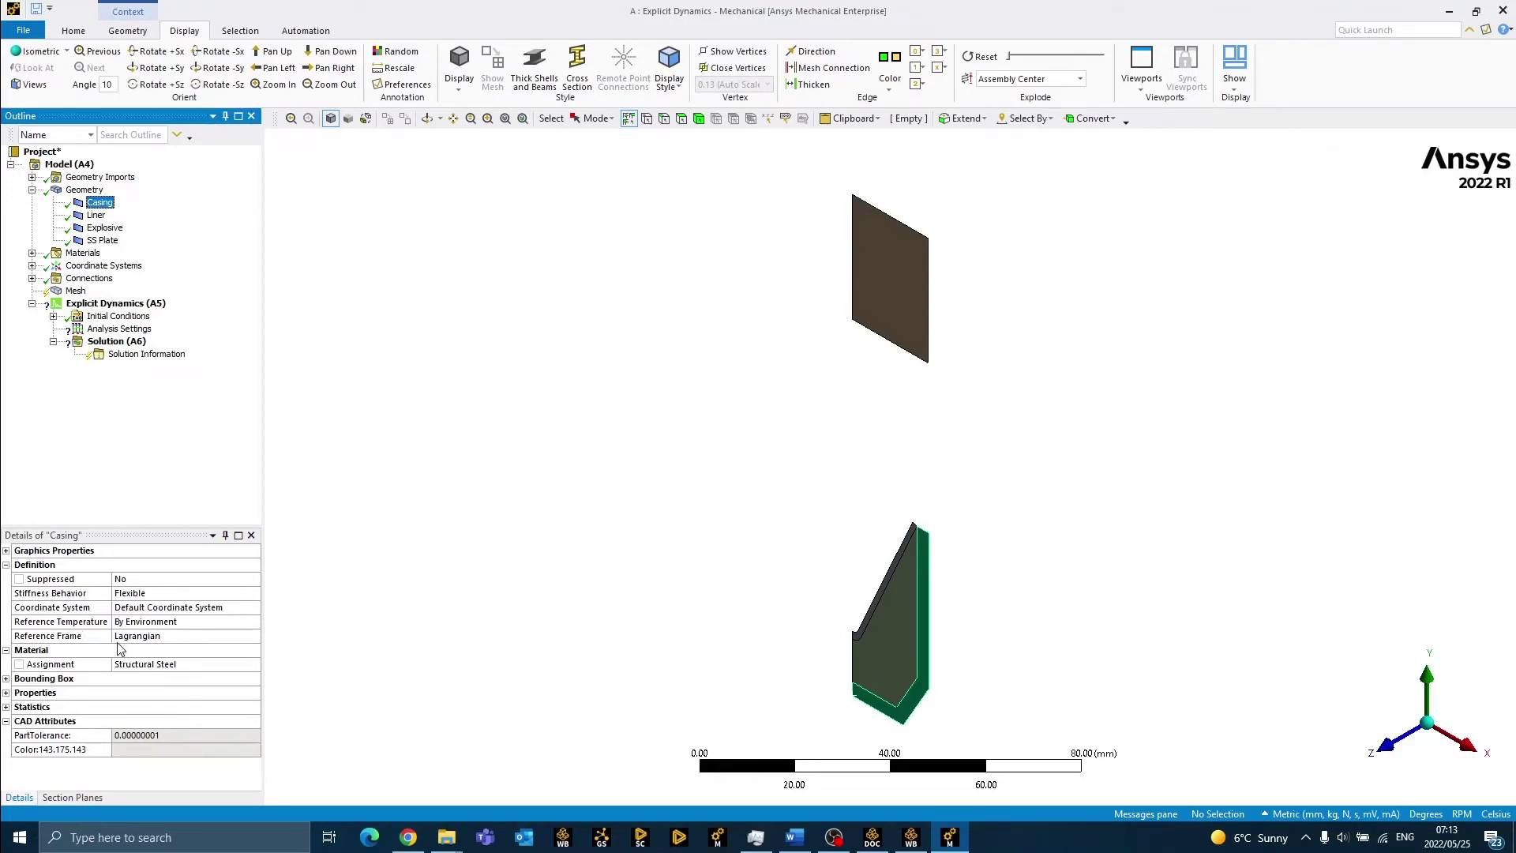
click(97, 217)
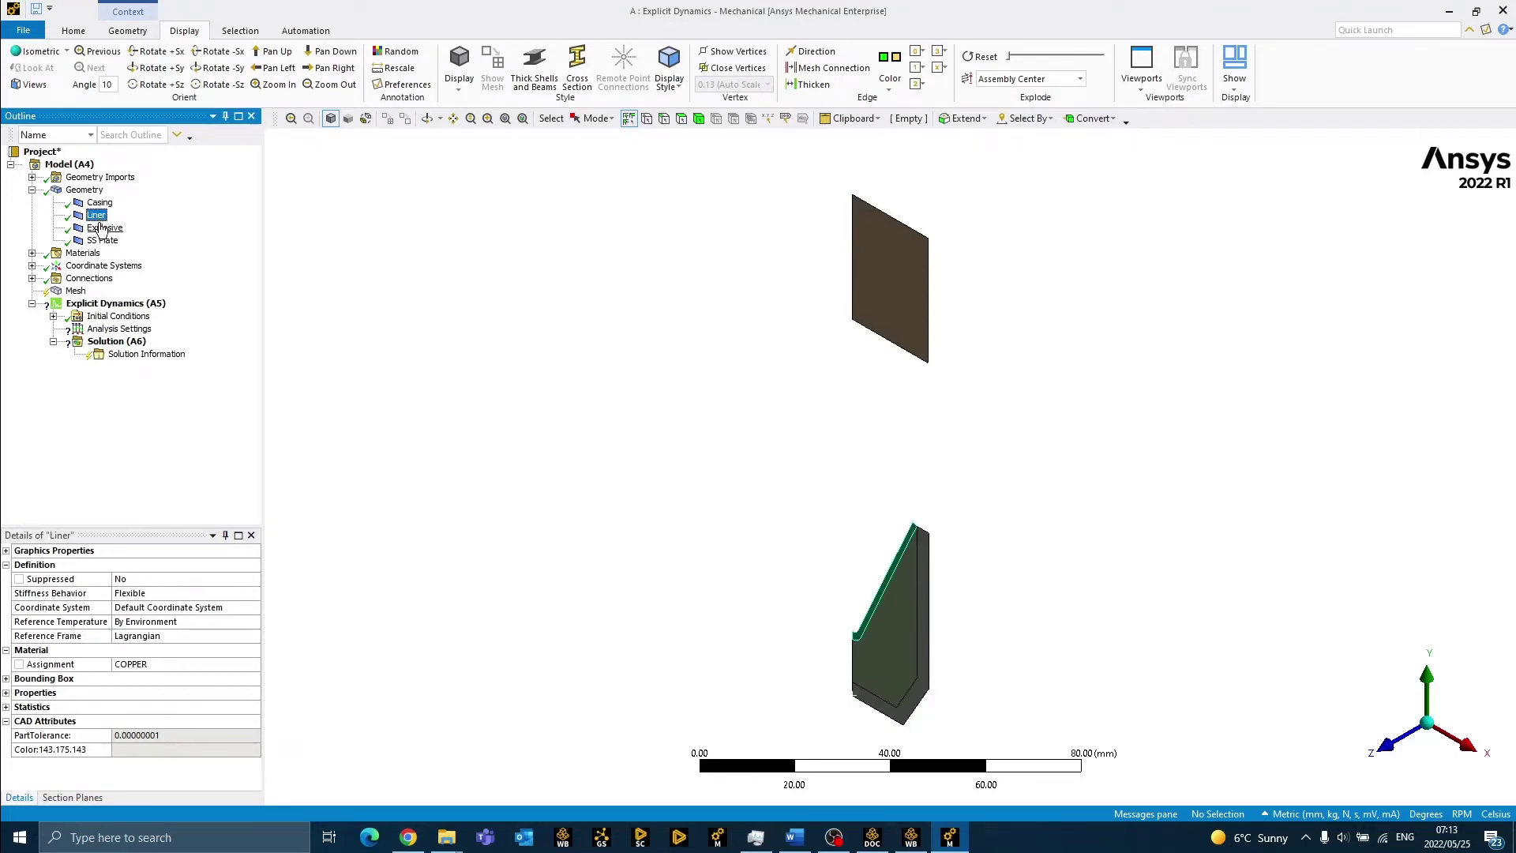
ctrl+click(100, 227)
ctrl+click(102, 240)
click(173, 635)
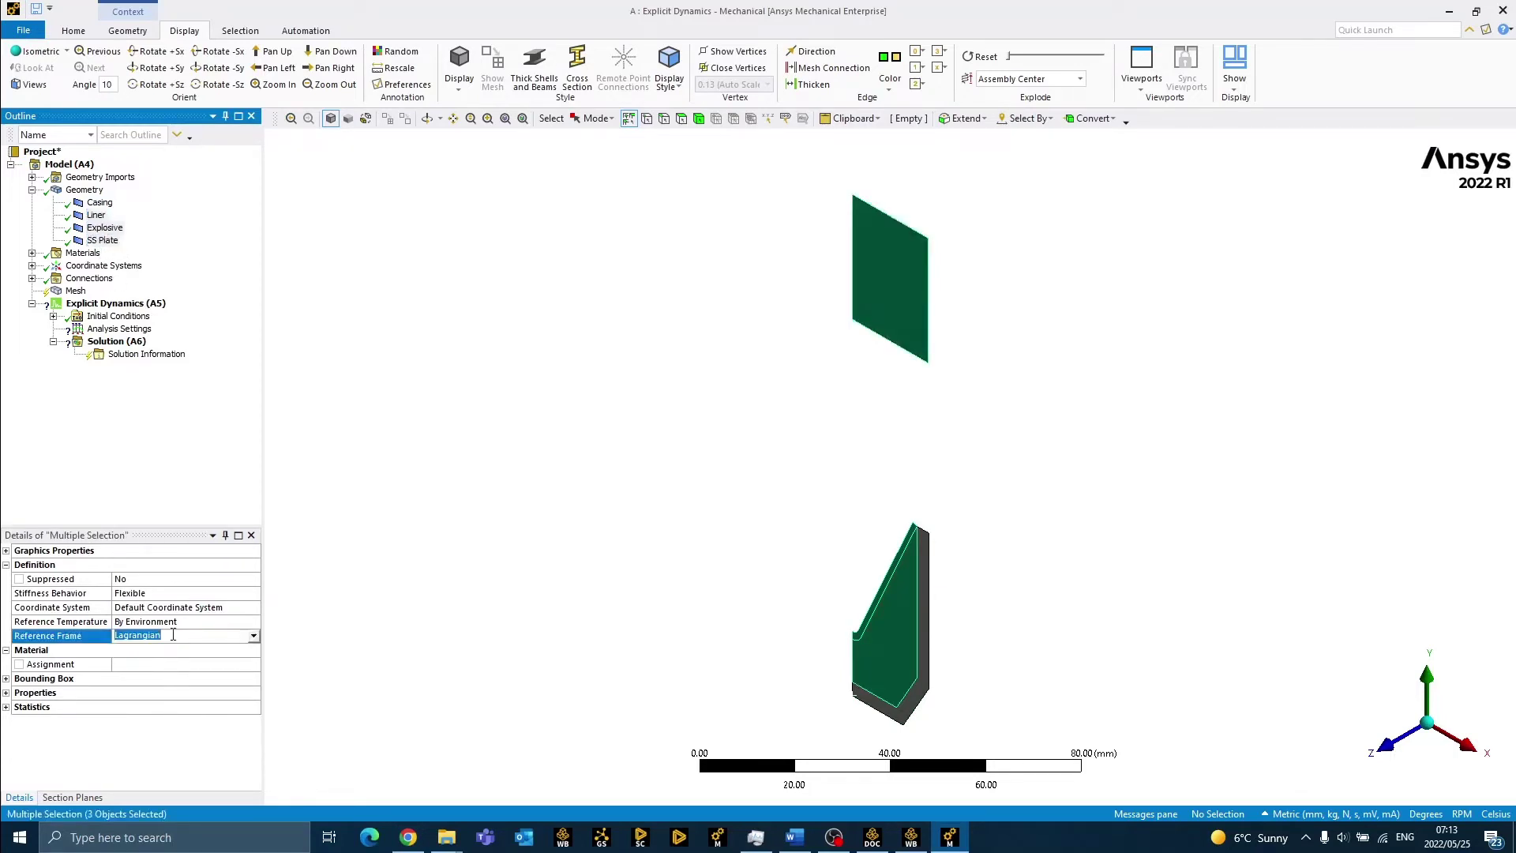
click(252, 637)
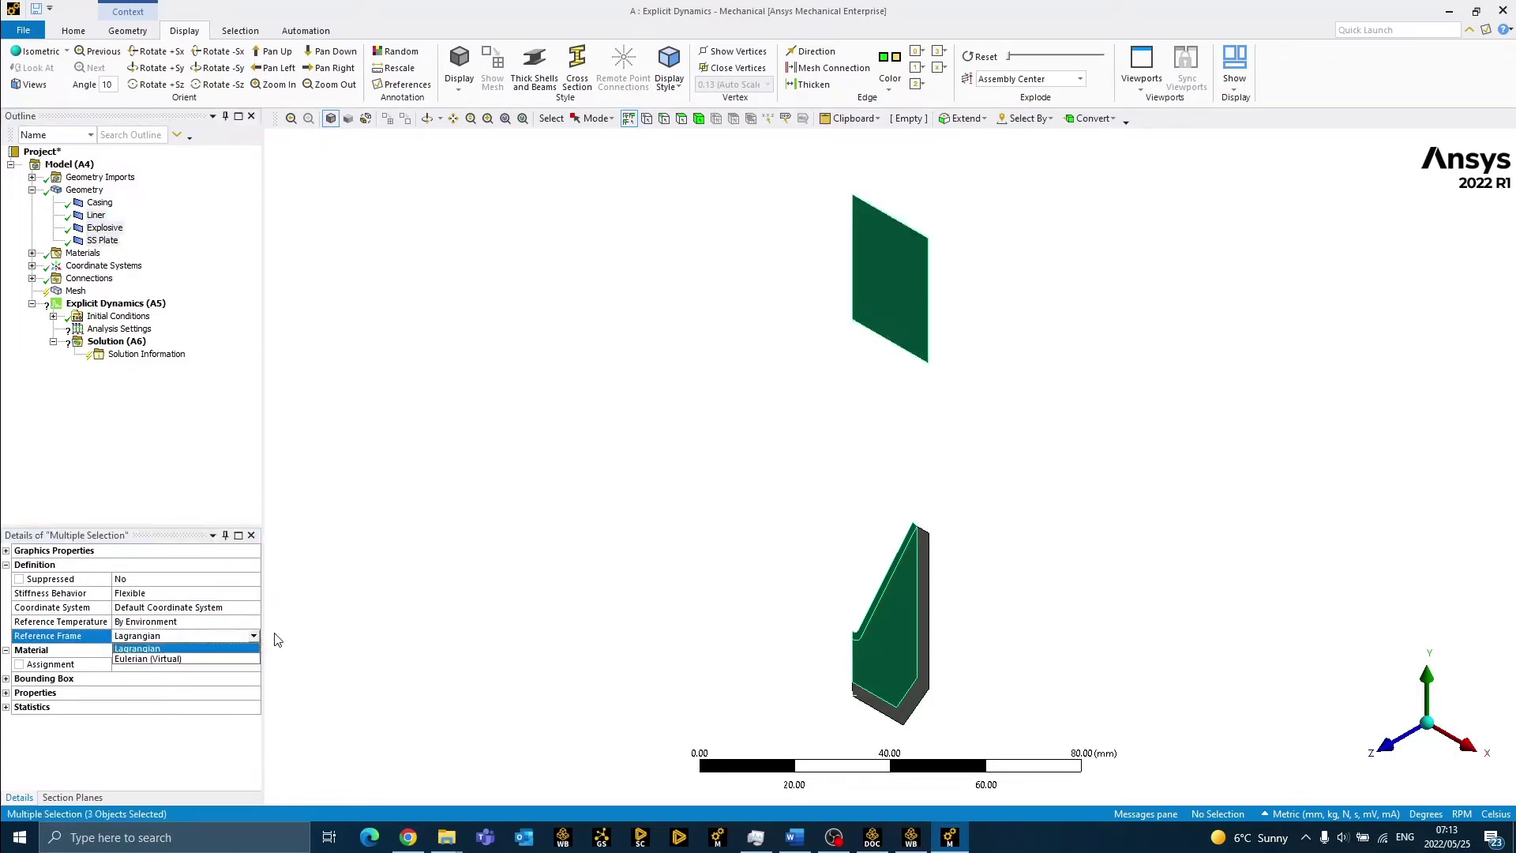
click(242, 665)
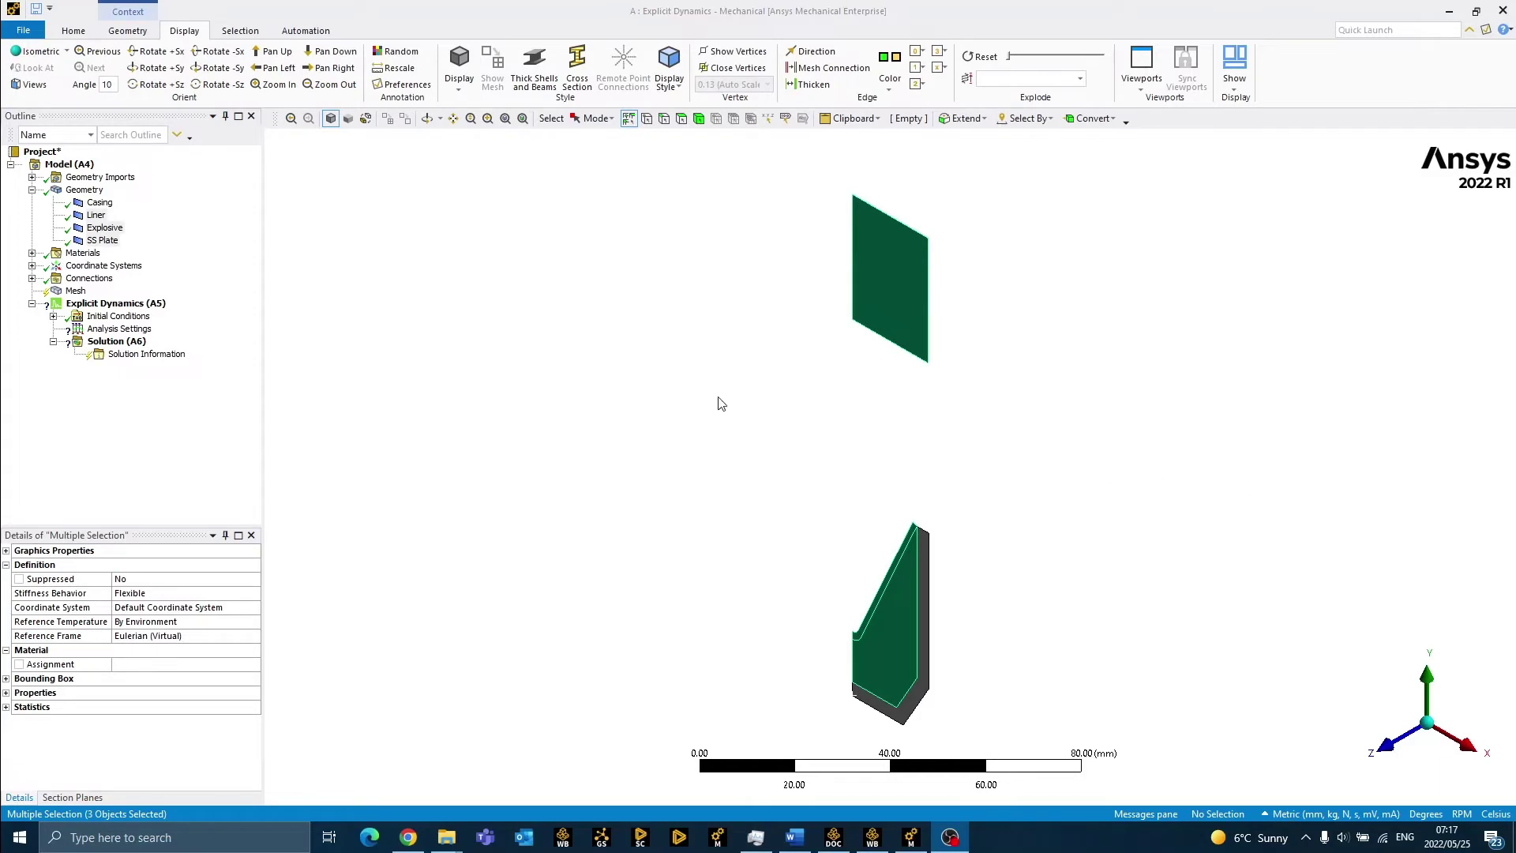
Review the COMP B, COPPER and SS 304 material properties, then select Body Interaction under Connections.
click(32, 190)
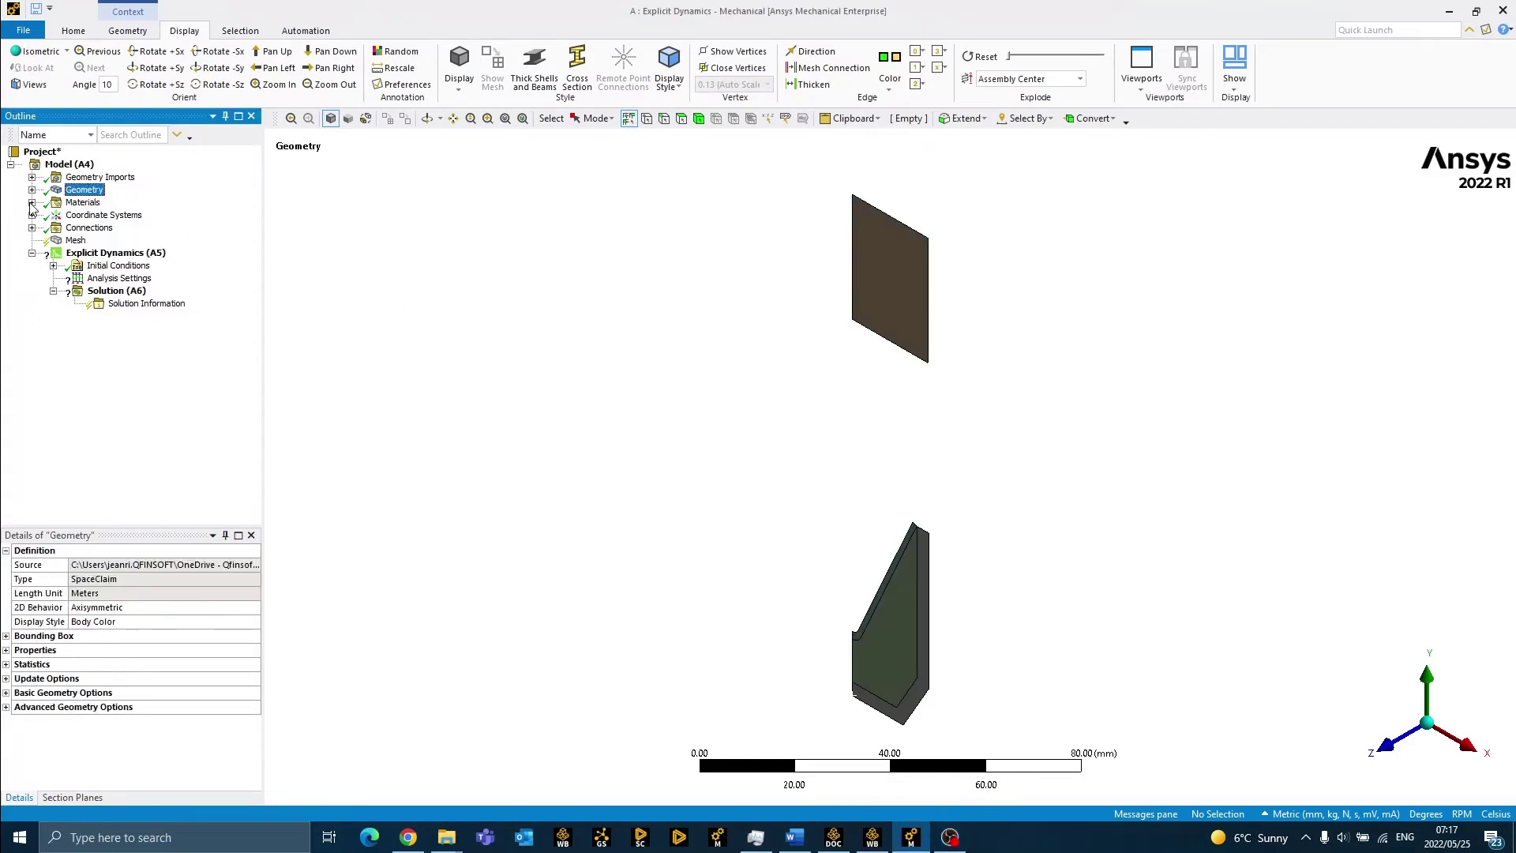
click(31, 203)
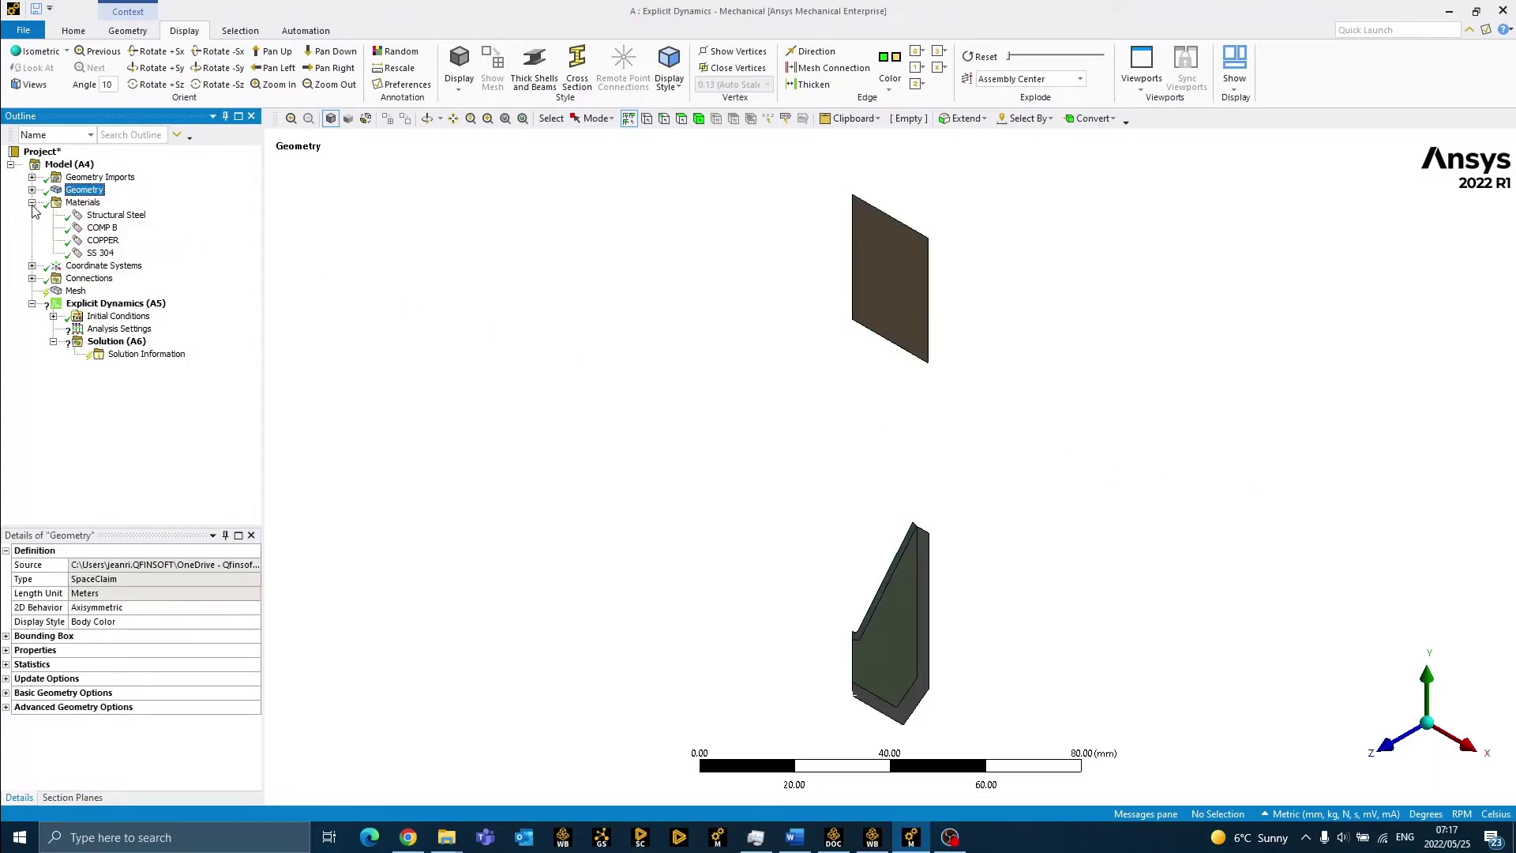
click(99, 229)
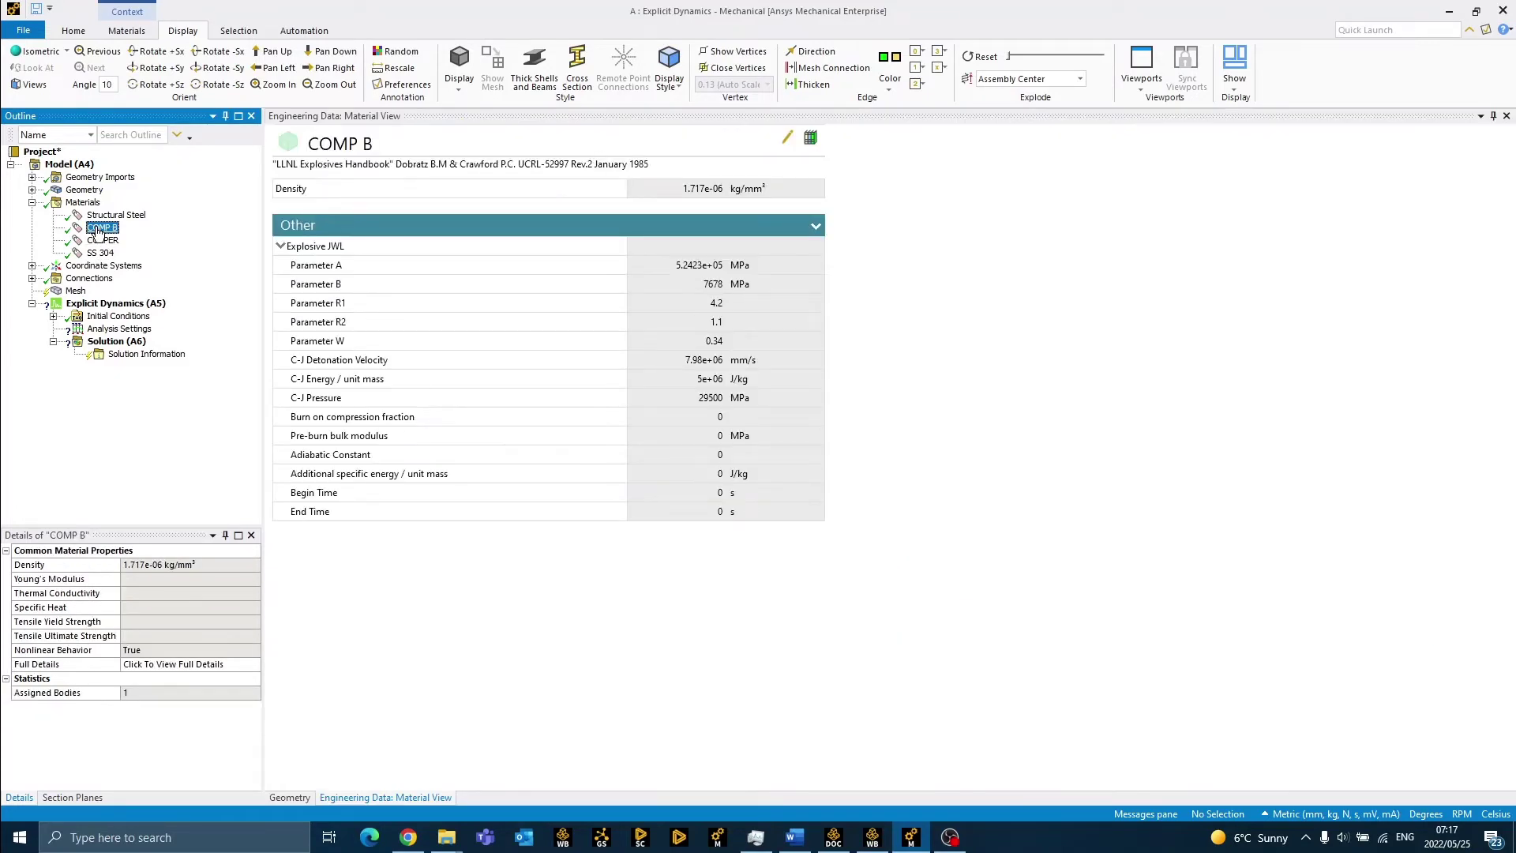
click(103, 240)
click(102, 253)
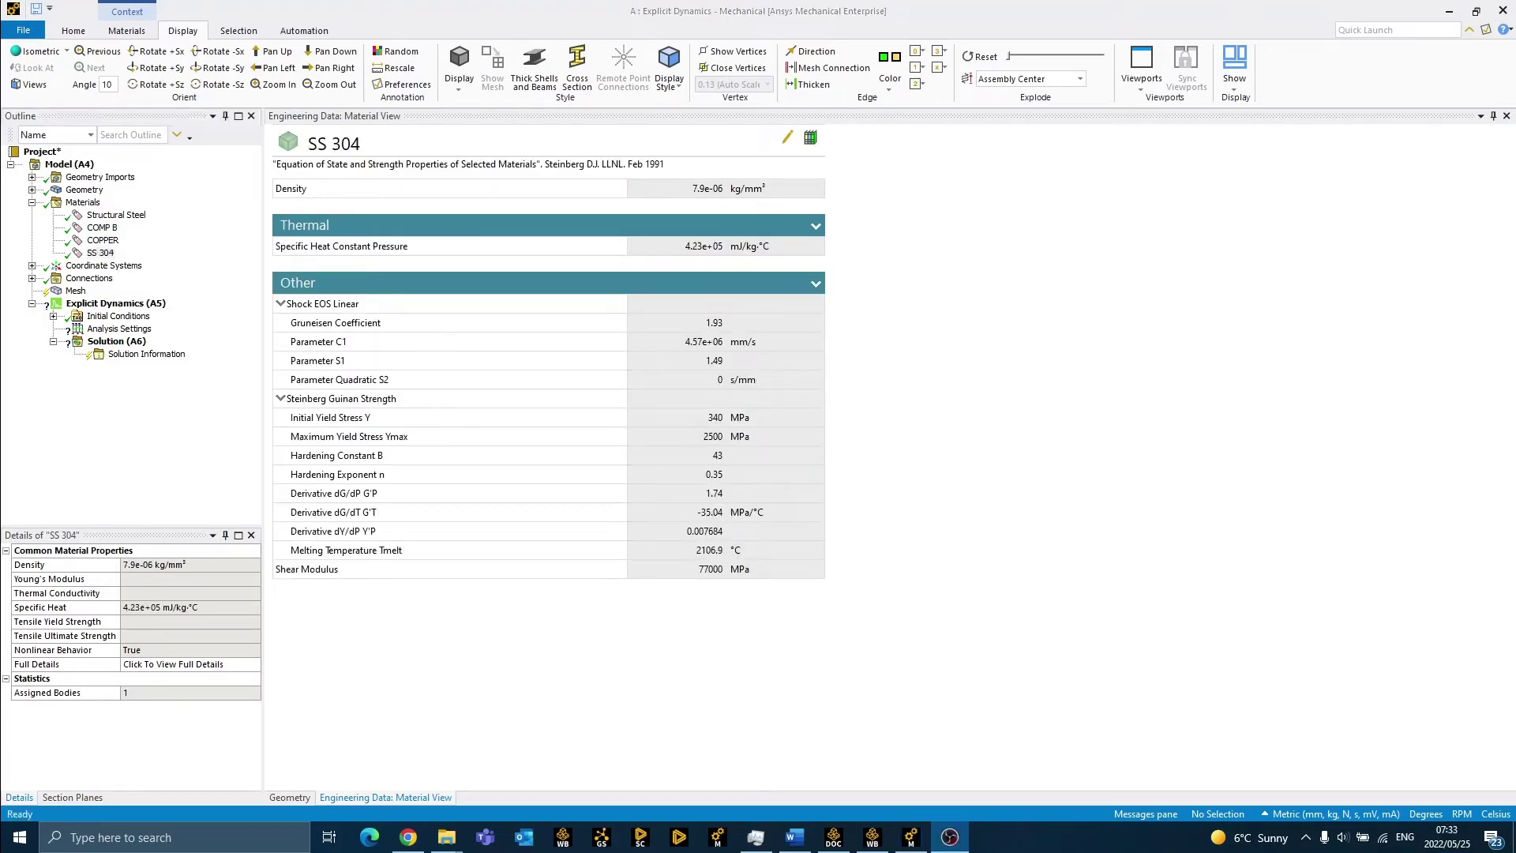
click(32, 202)
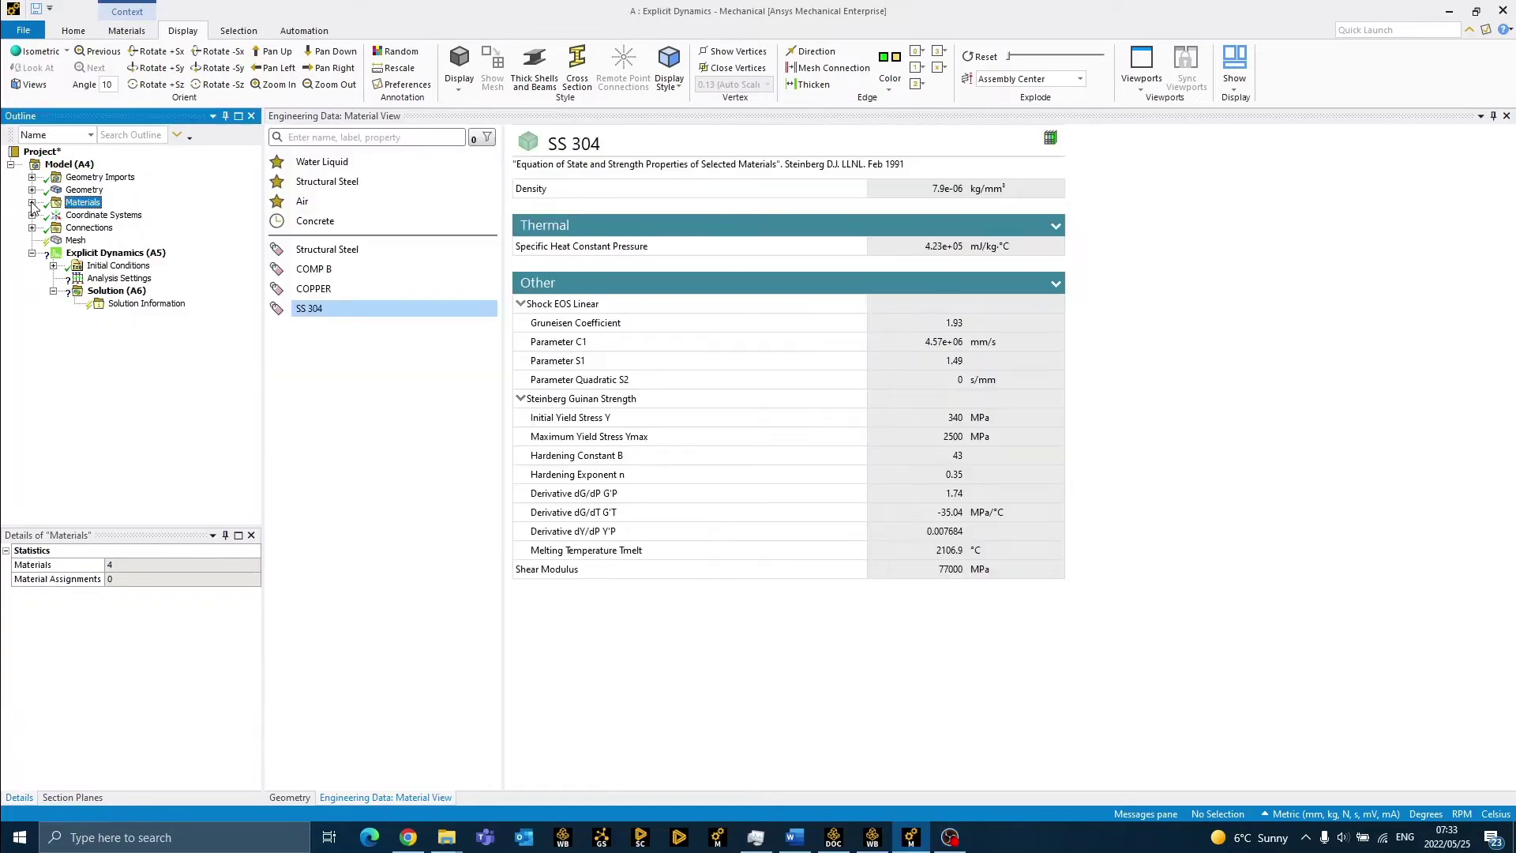
click(31, 227)
click(124, 254)
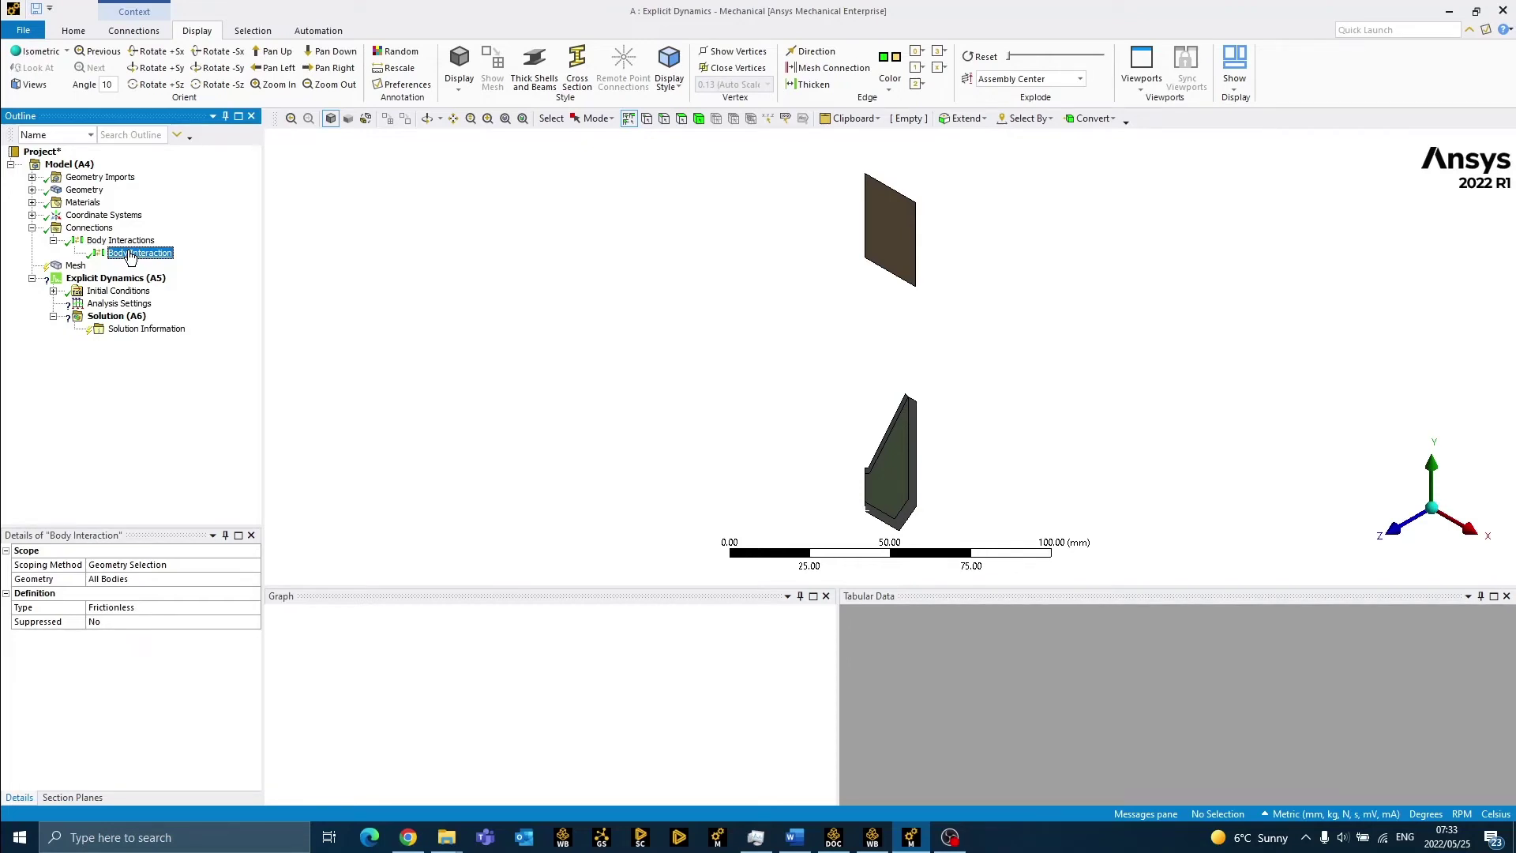
Confirm the Body Interaction type is Frictionless.
click(154, 606)
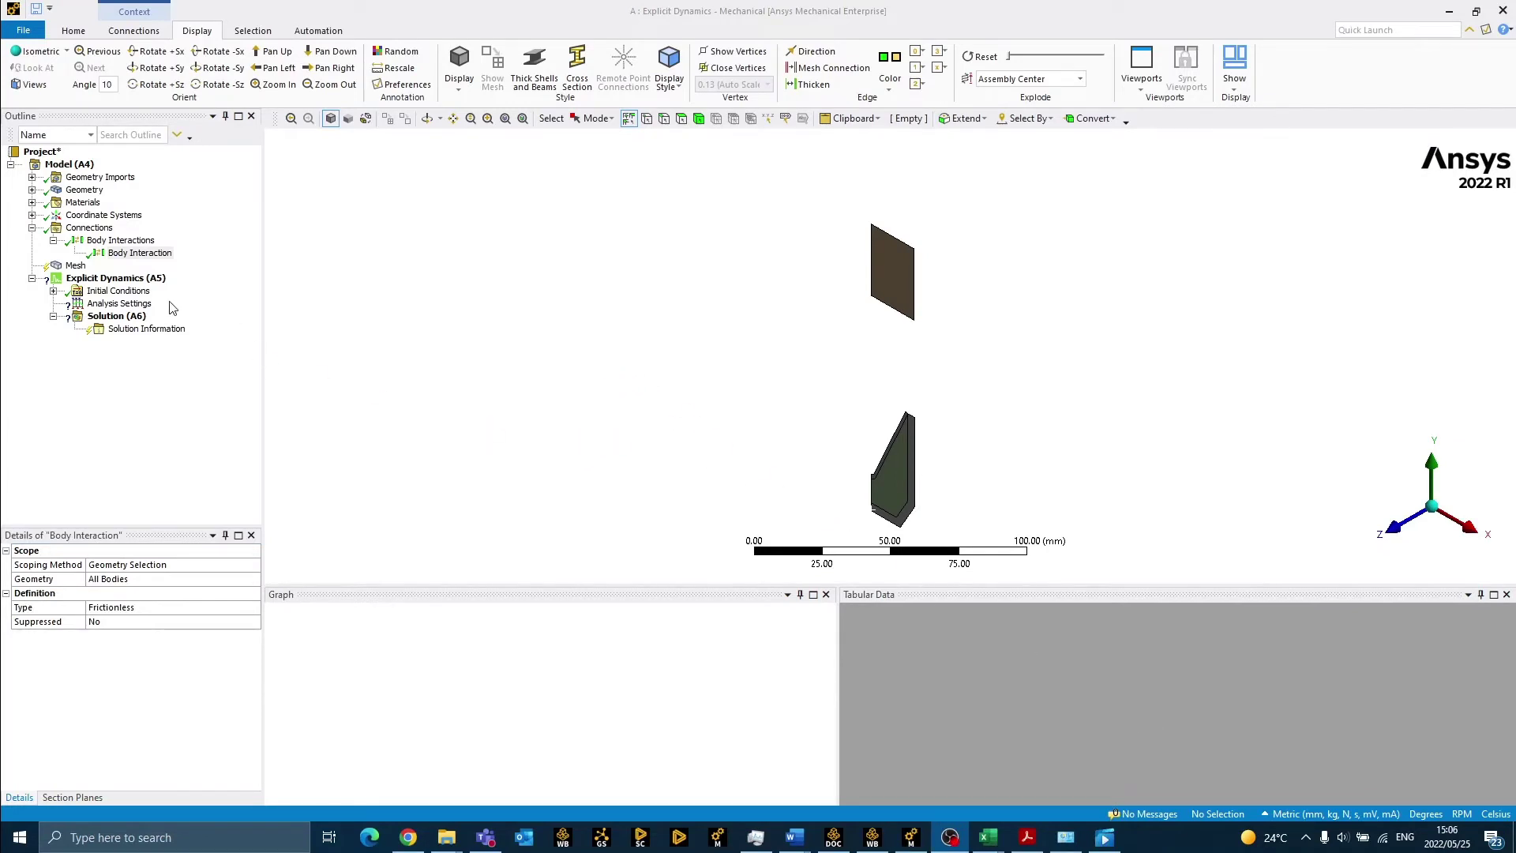
Keep the Explicit physics preference and set the mesh element size to 0.5 mm.
click(75, 266)
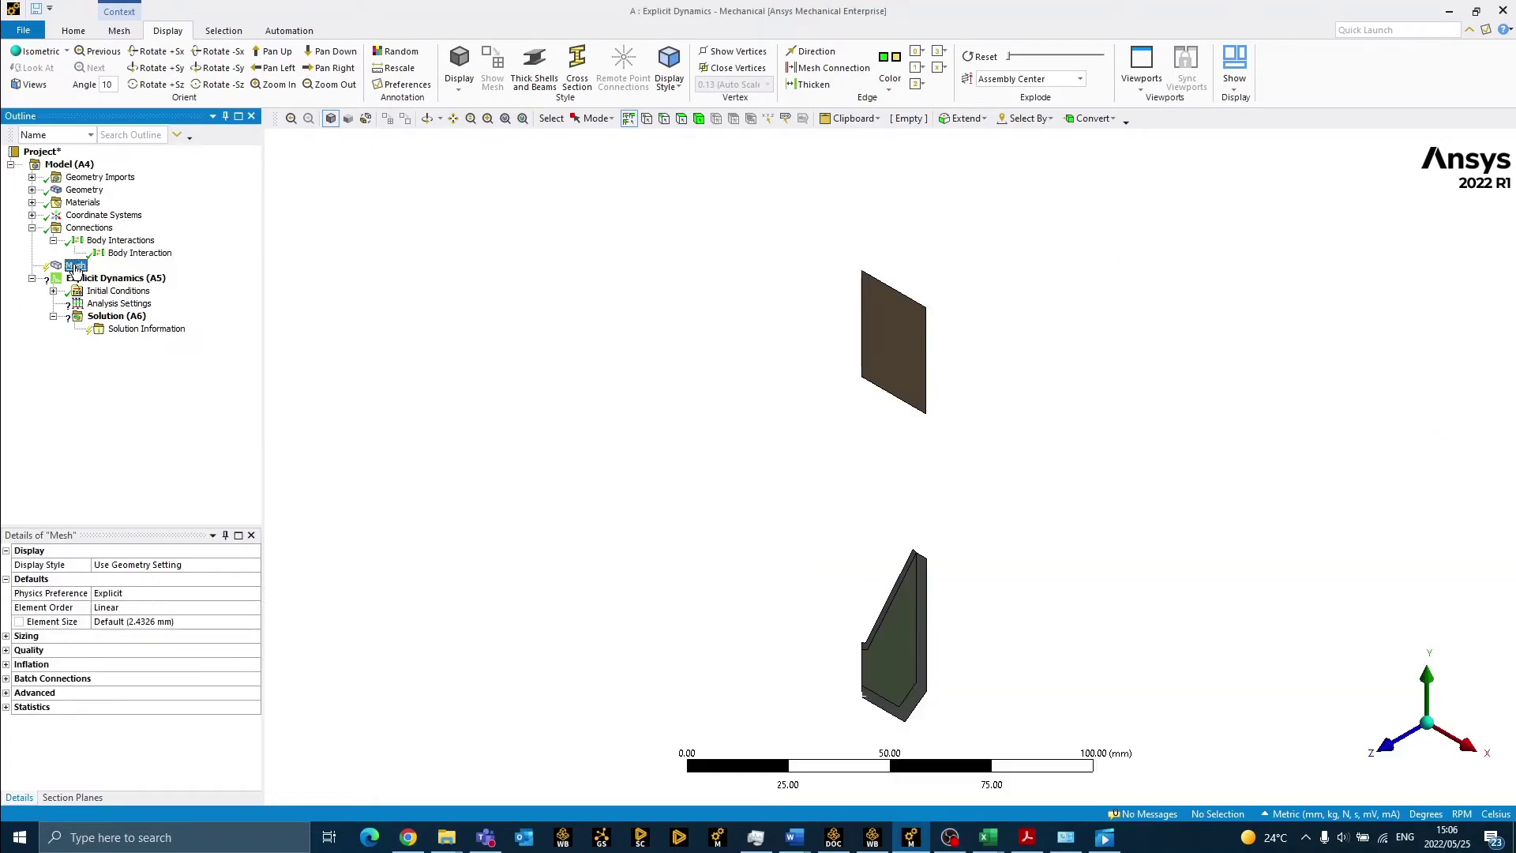
click(33, 595)
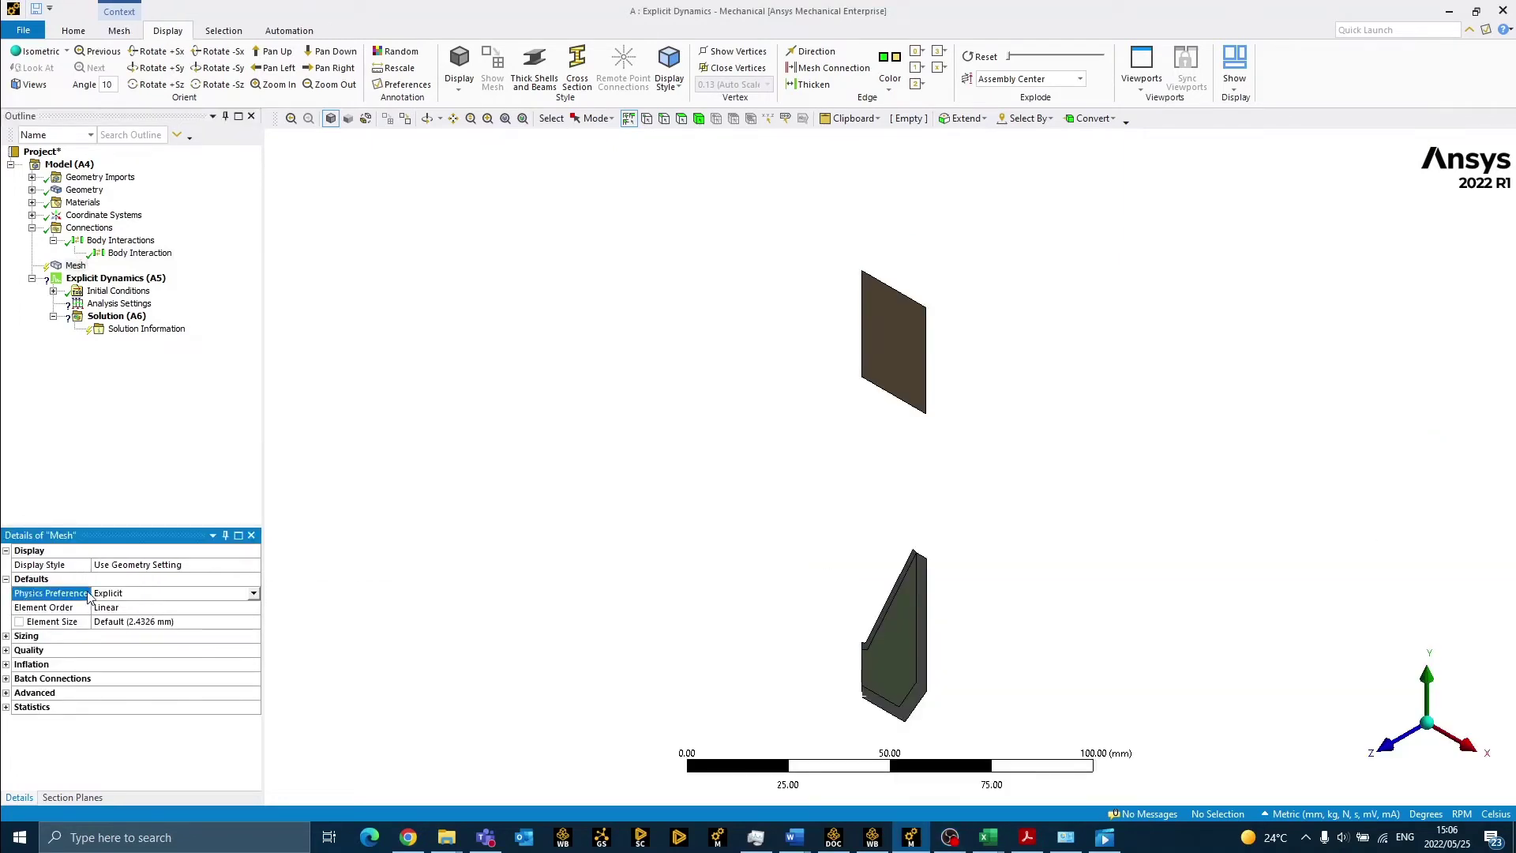
click(253, 593)
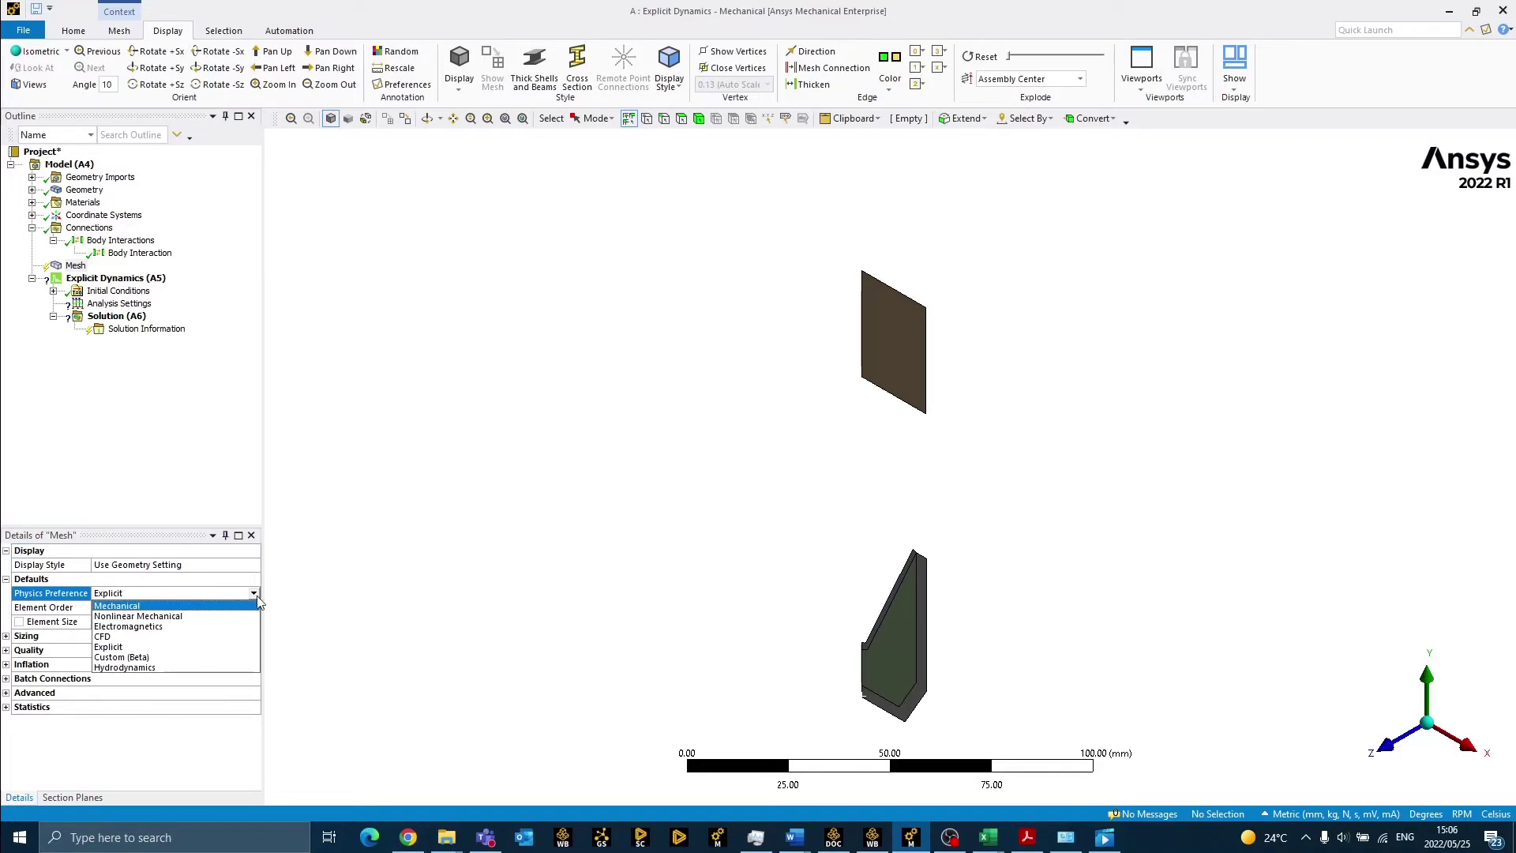
click(403, 618)
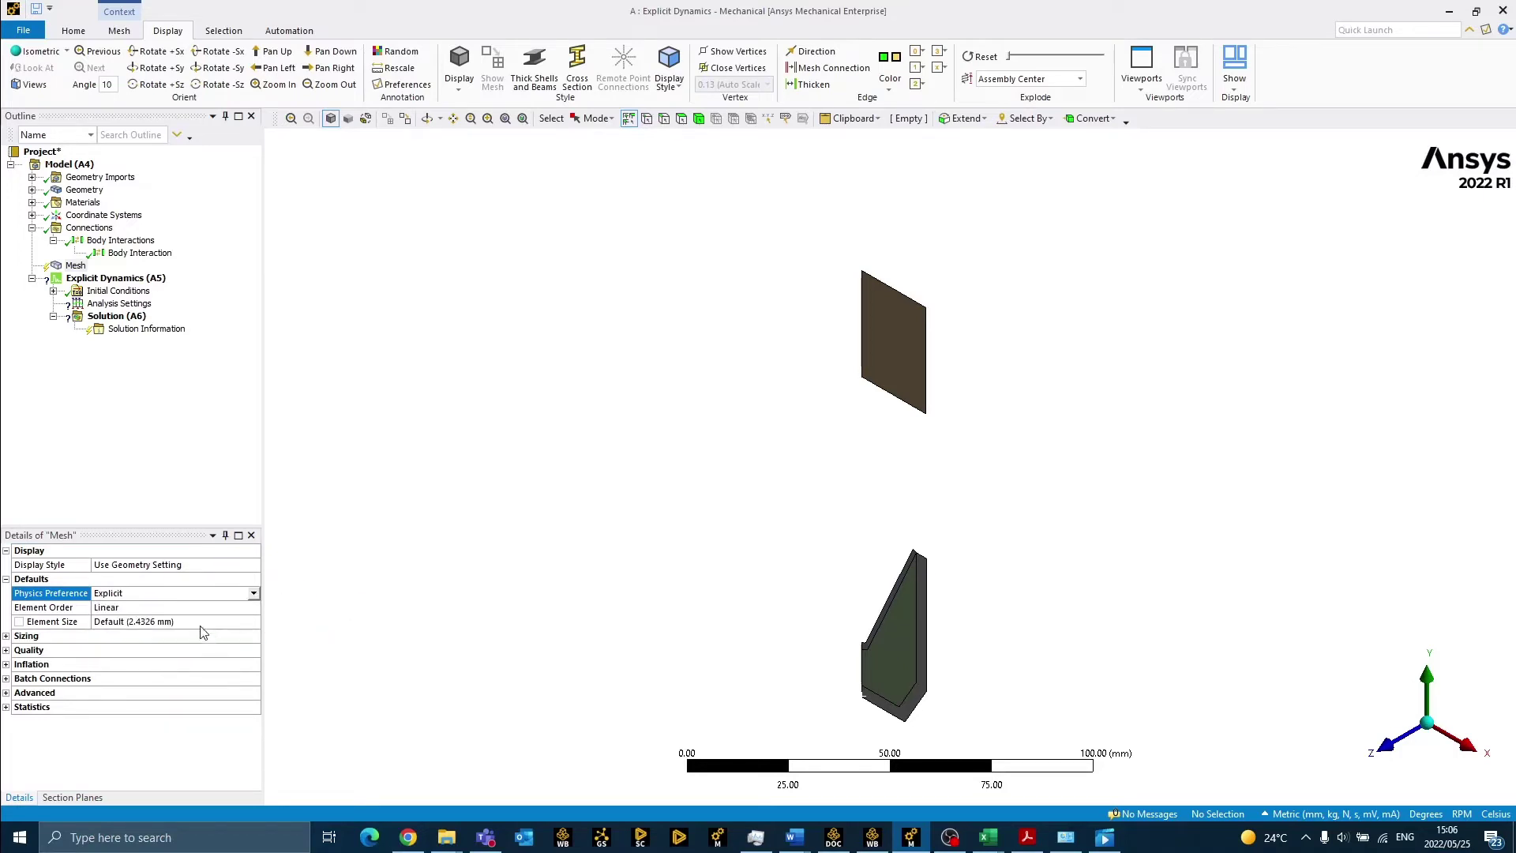
key(Tab)
text(0.)
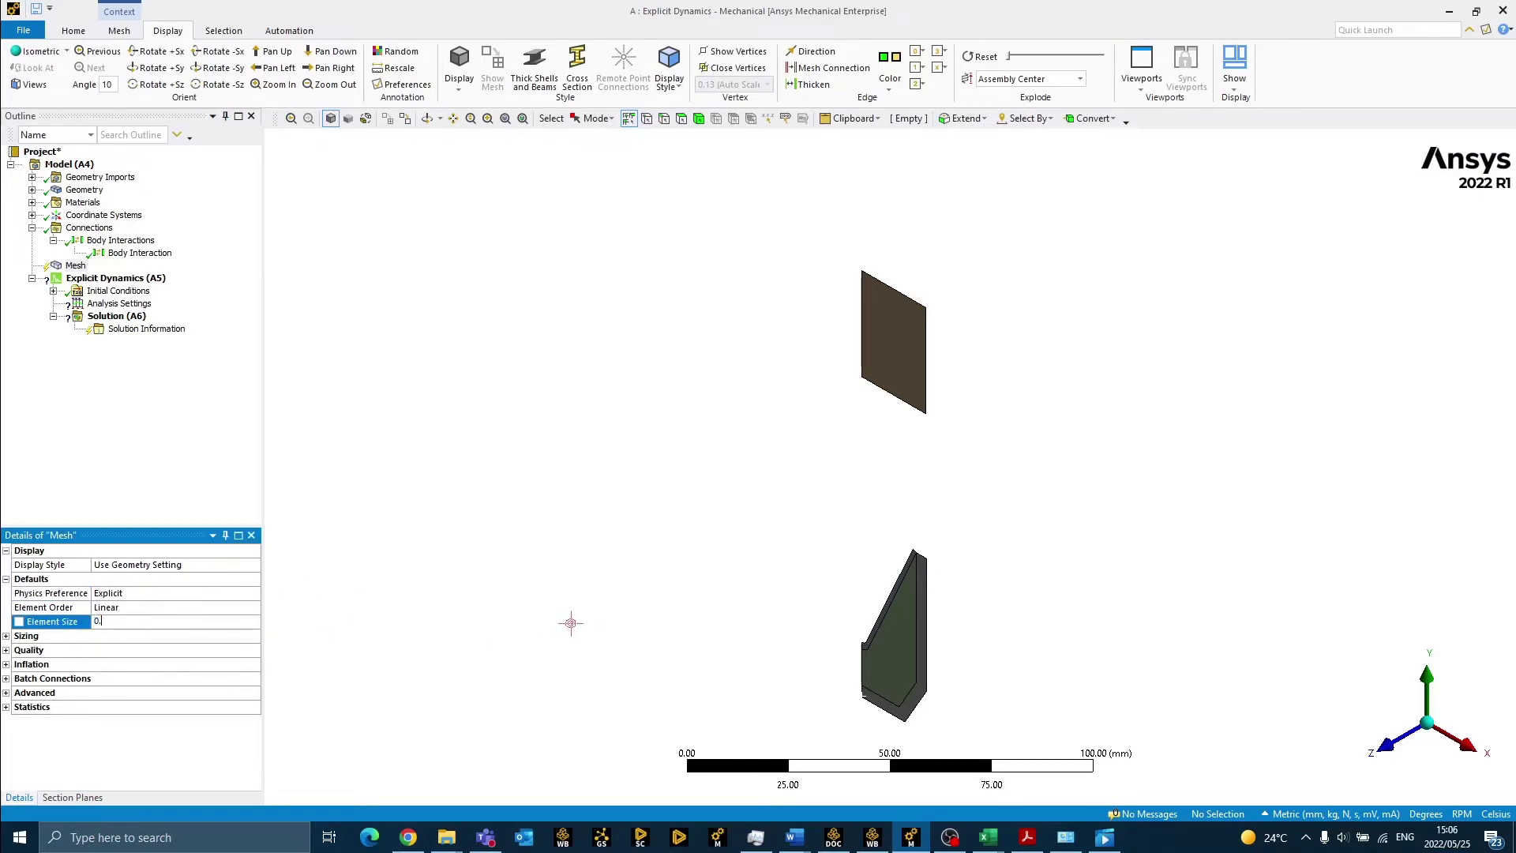
text(5)
key(Return)
Generate the mesh and orbit and zoom in to inspect both meshed bodies.
click(186, 452)
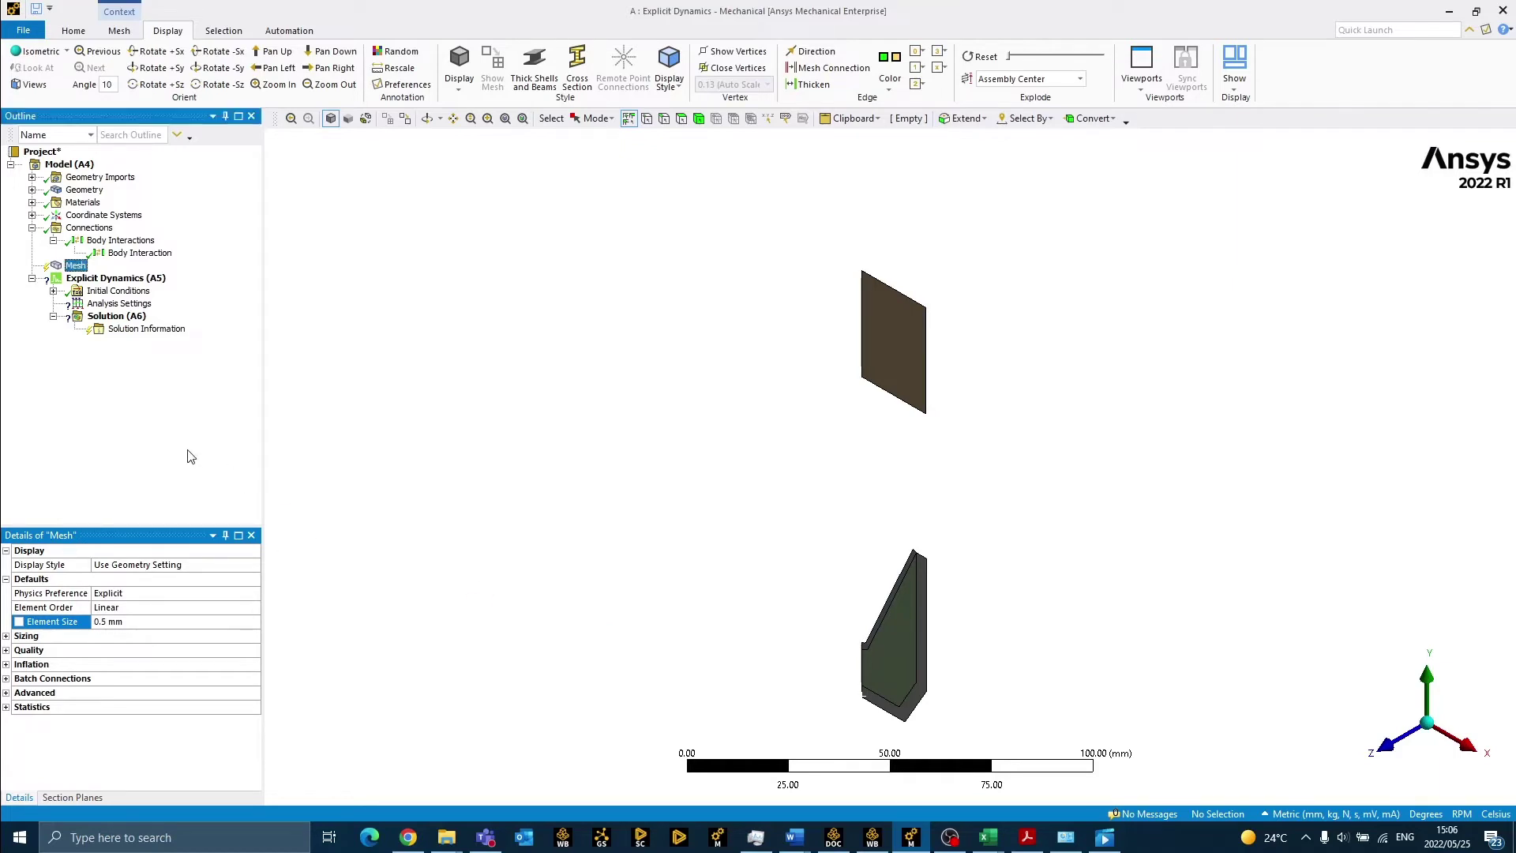
right_click(76, 266)
click(153, 302)
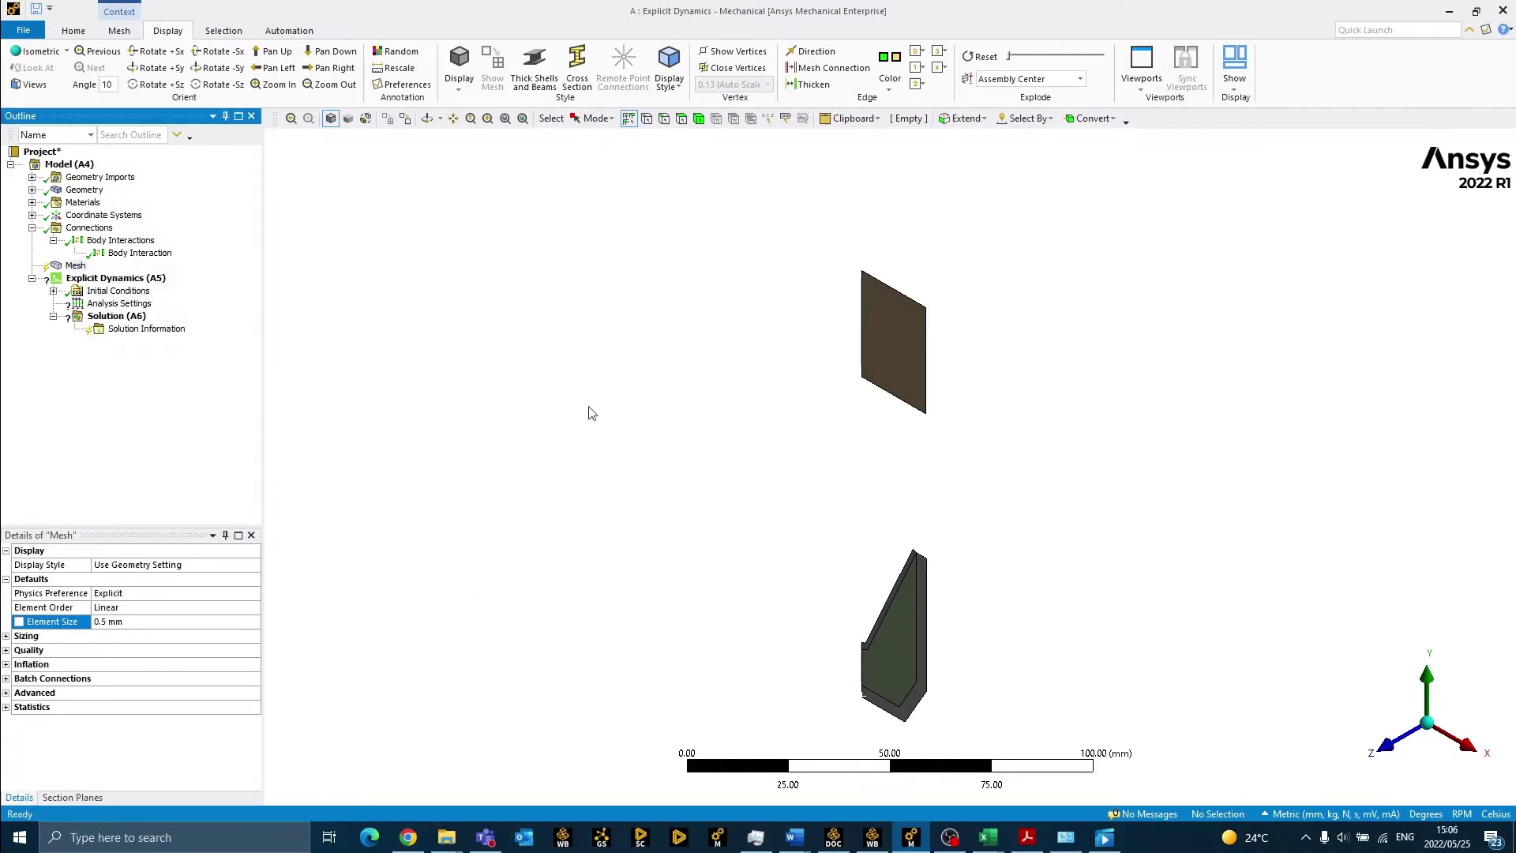
middle_drag(802, 603, 274, 423)
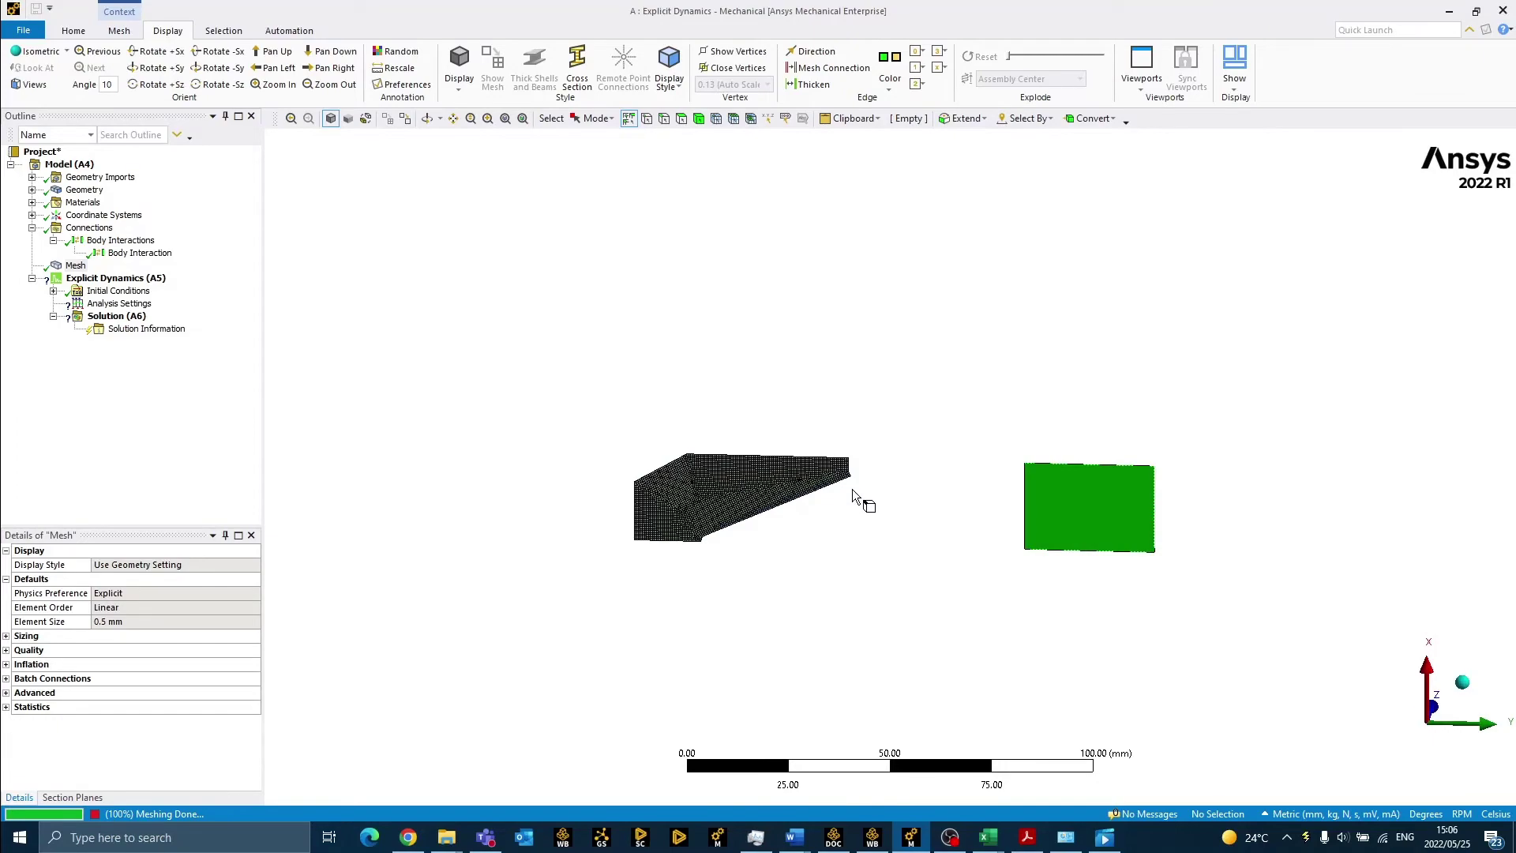
scroll(862, 500, up, 5)
ctrl+middle_drag(887, 508, 852, 460)
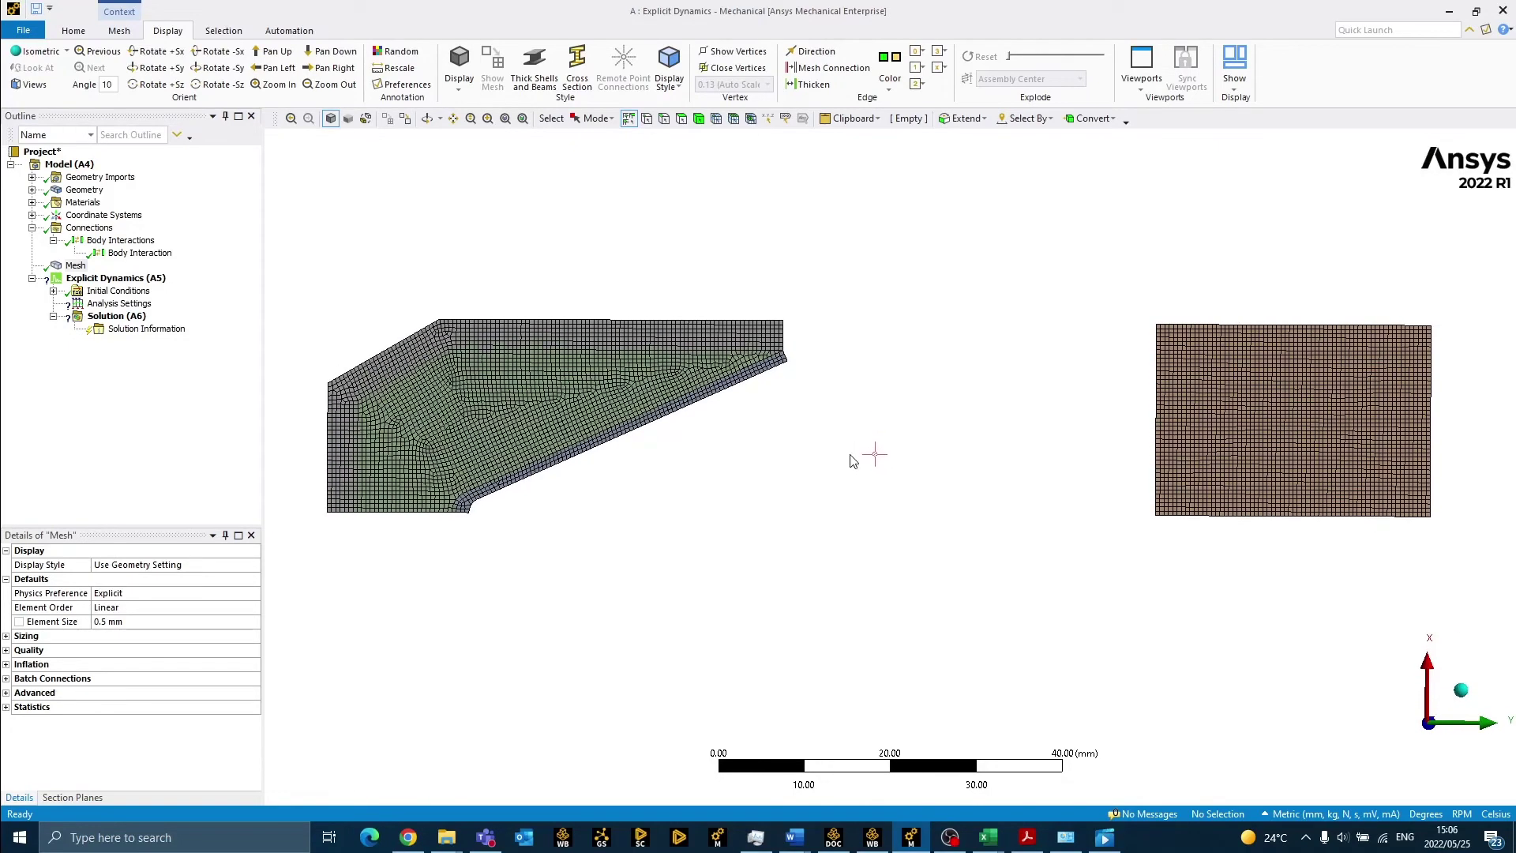
Change the mesh Display Style to Characteristic Length (AutoDyn), showing 0.20427–0.60896 mm element lengths.
click(254, 565)
click(254, 566)
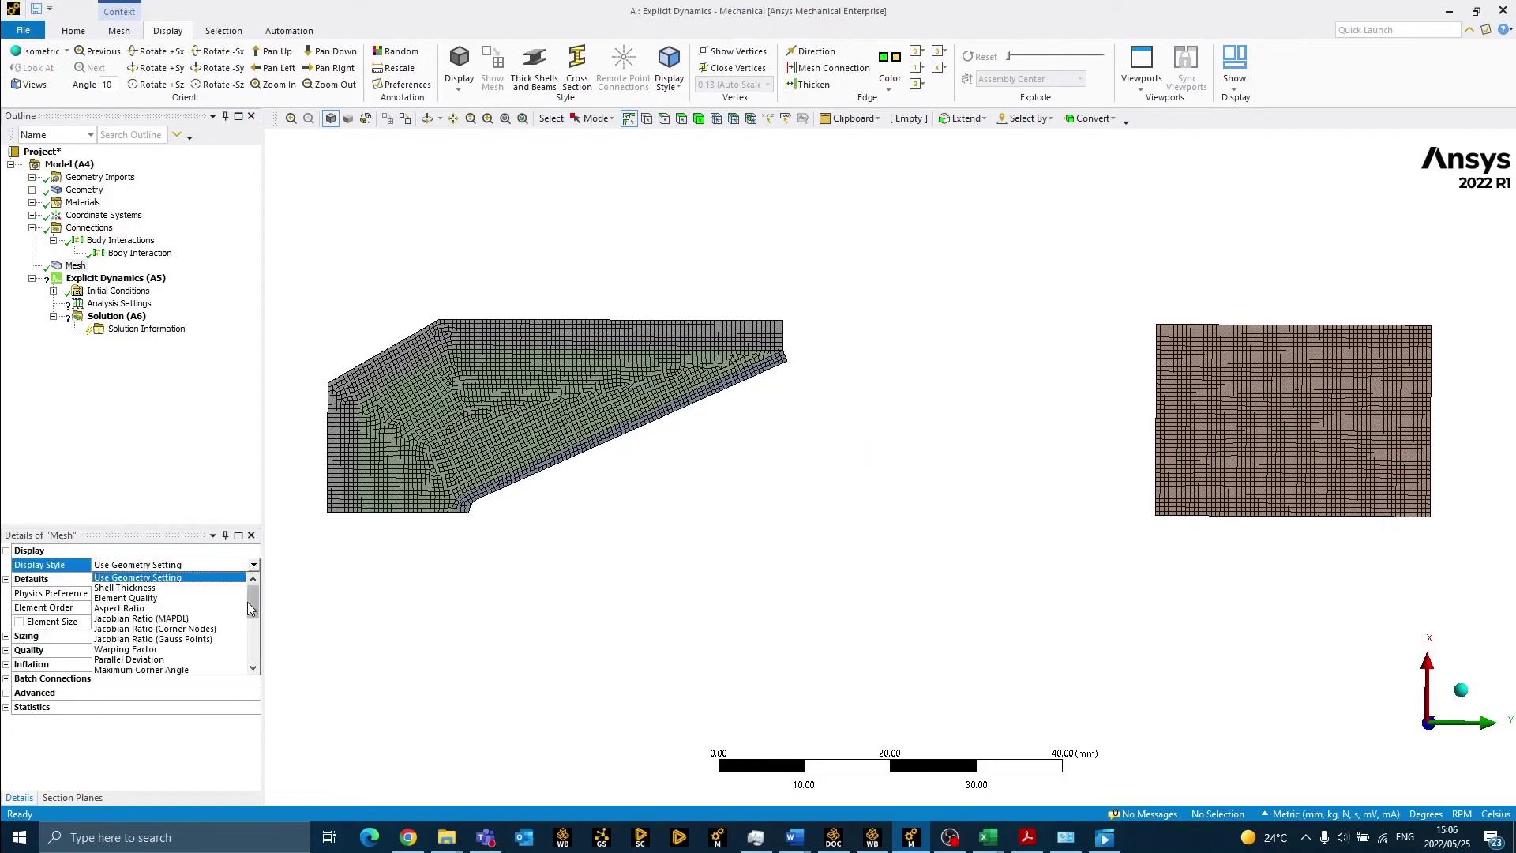
scroll(248, 603, down, 3)
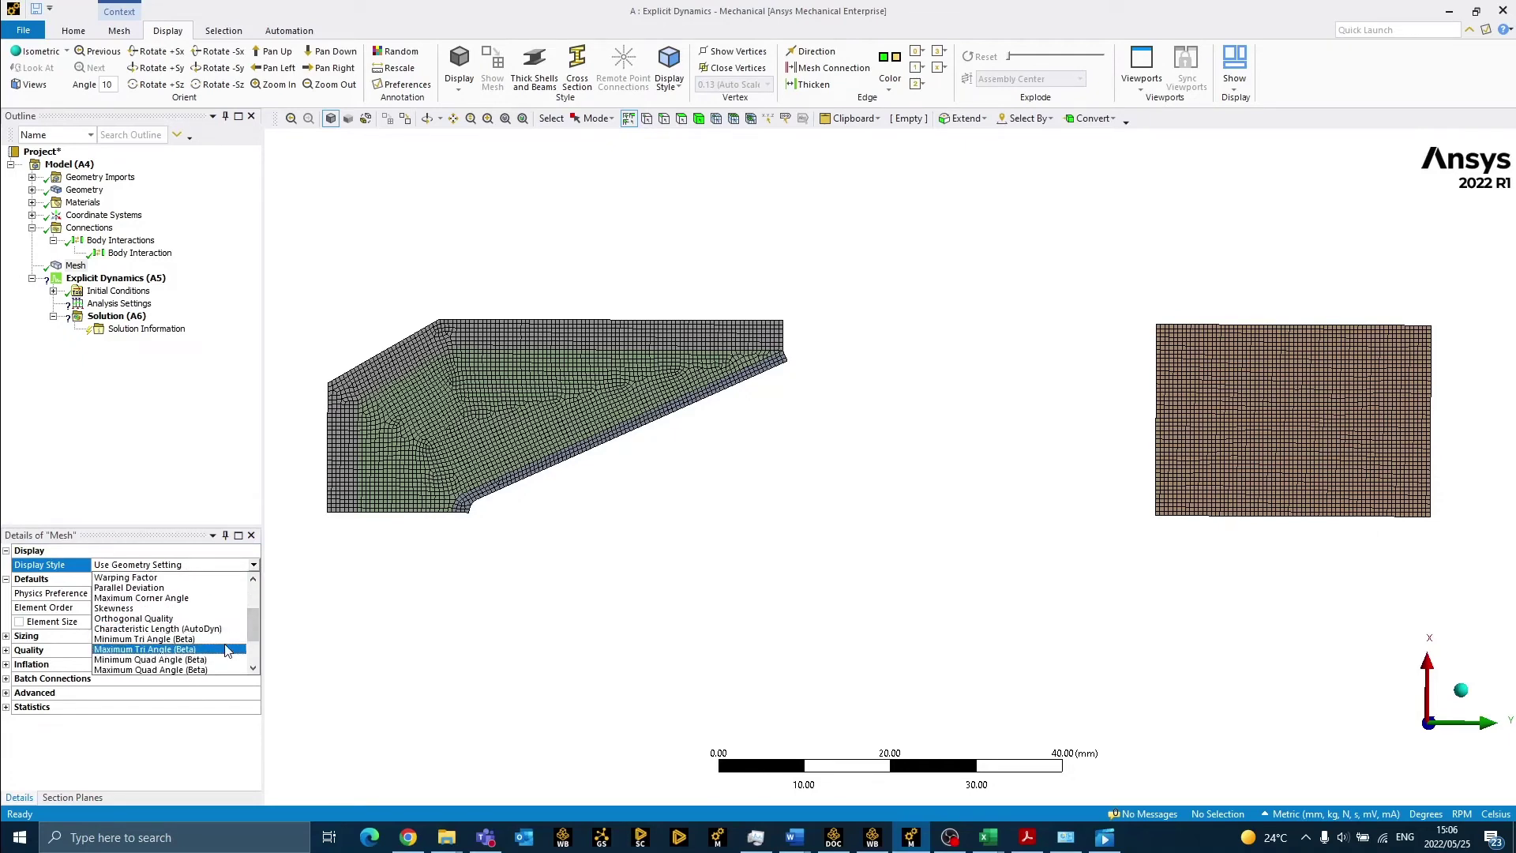
scroll(227, 649, down, 1)
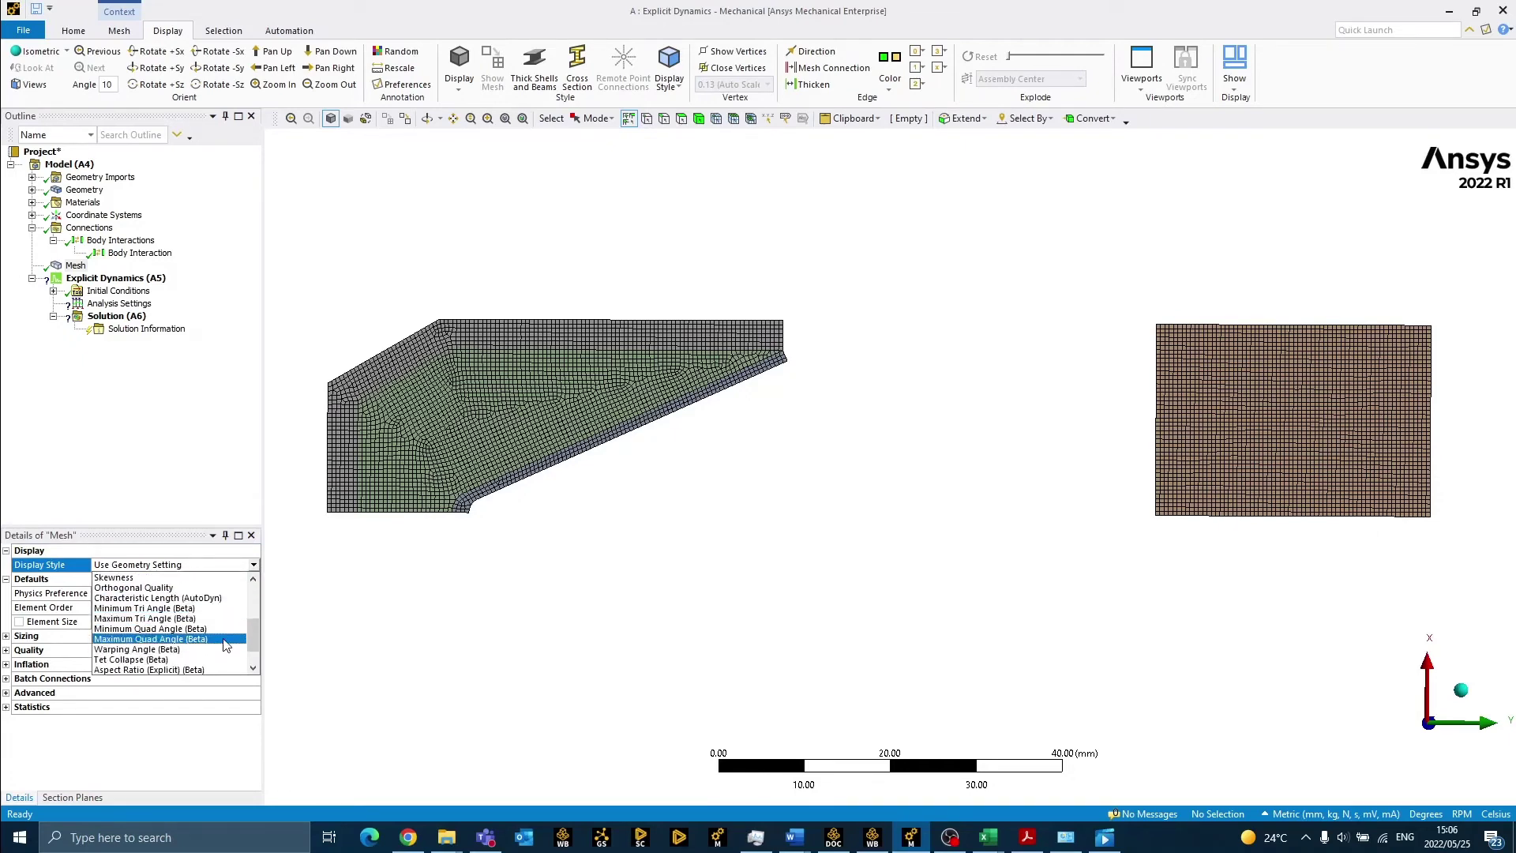
click(213, 598)
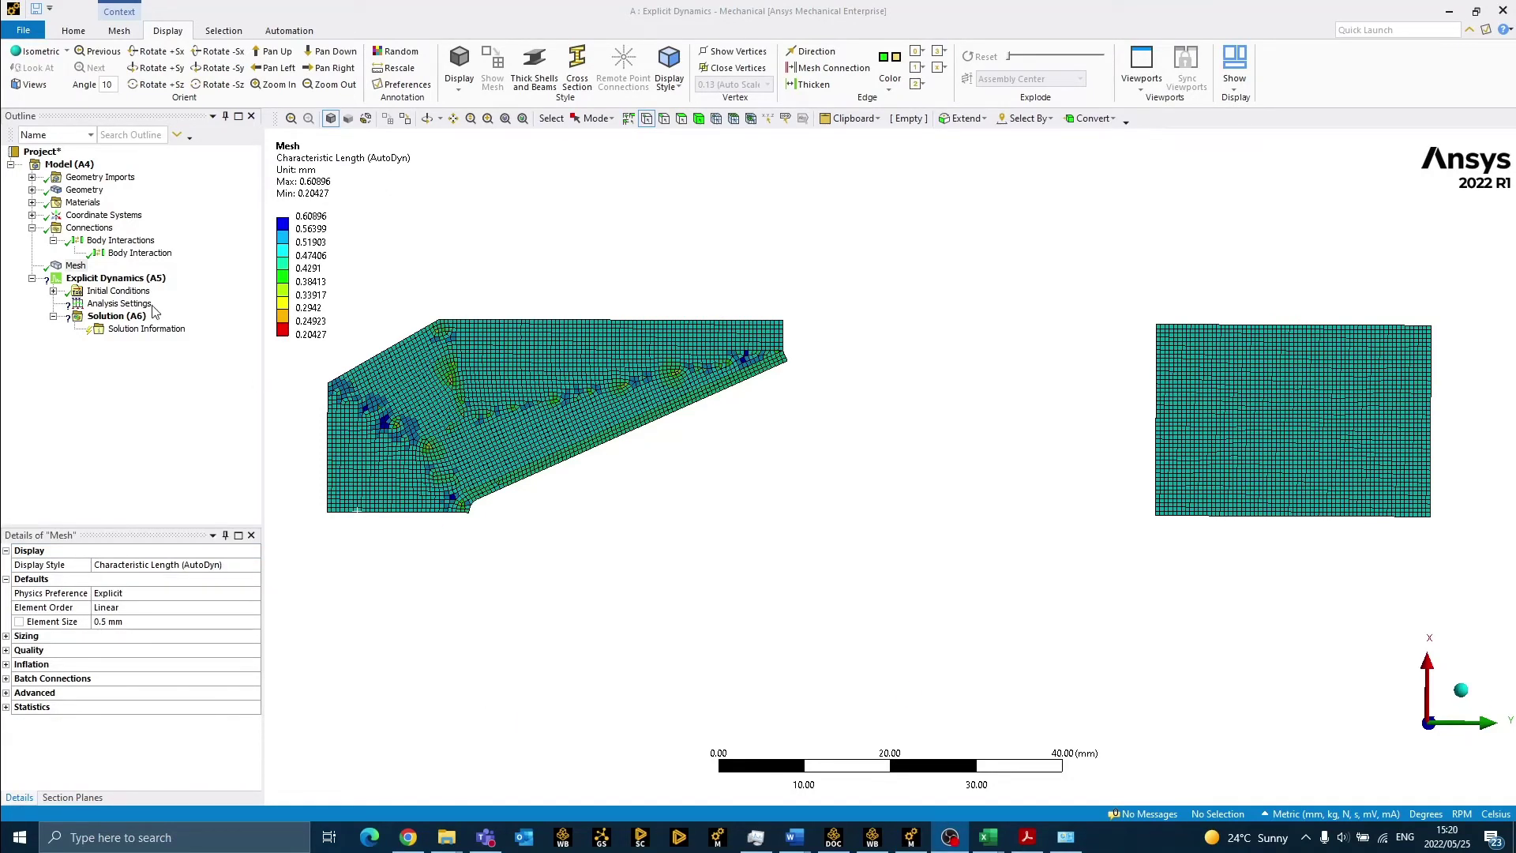
Add a Fixed Support on the left edge of the charge.
right_click(131, 281)
mouse_move(236, 293)
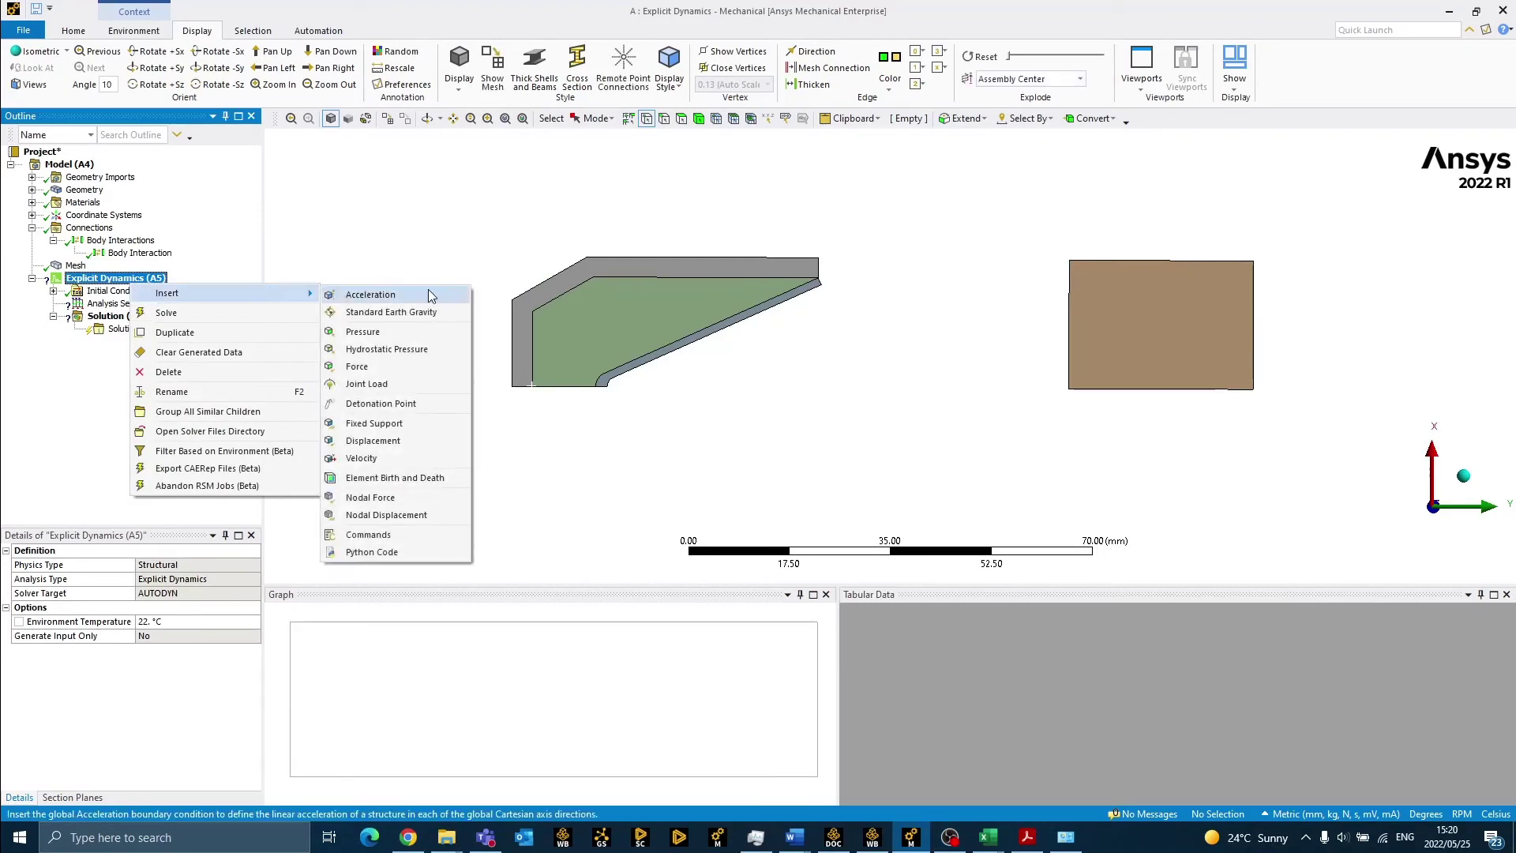
click(374, 424)
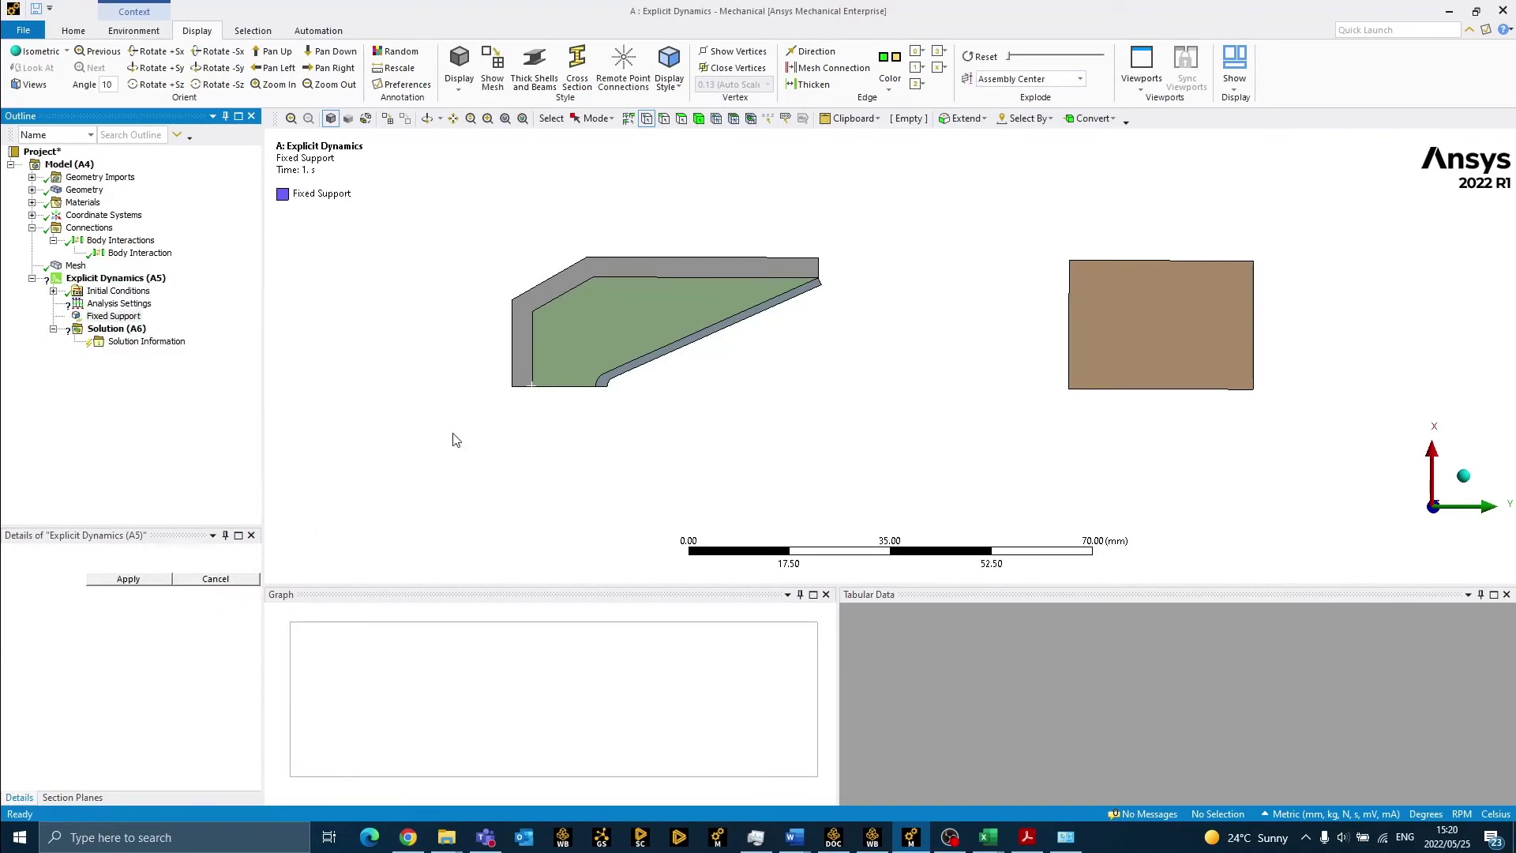
click(663, 119)
click(513, 331)
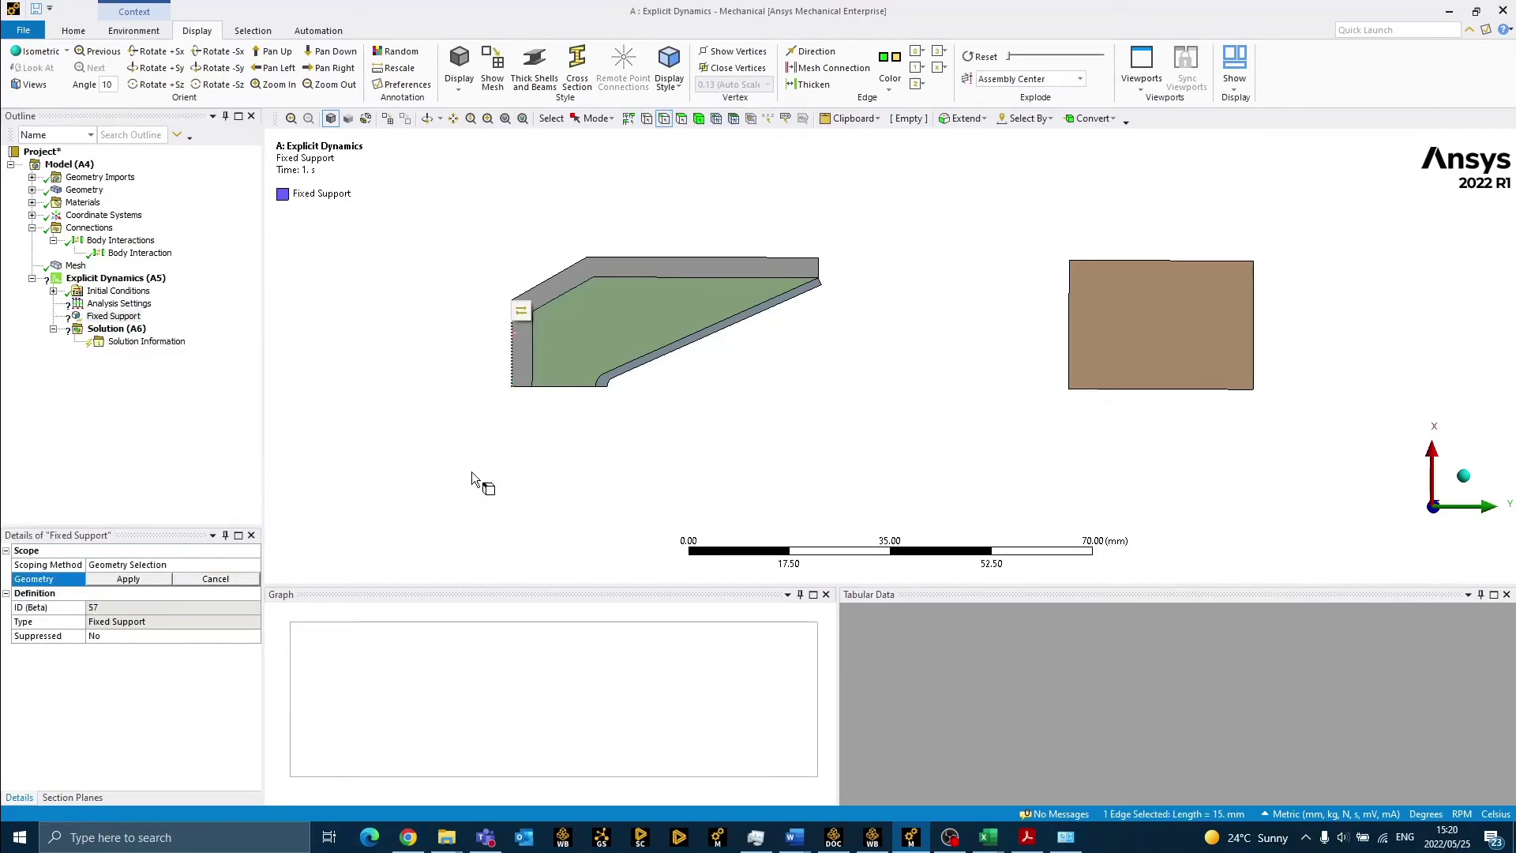
click(158, 581)
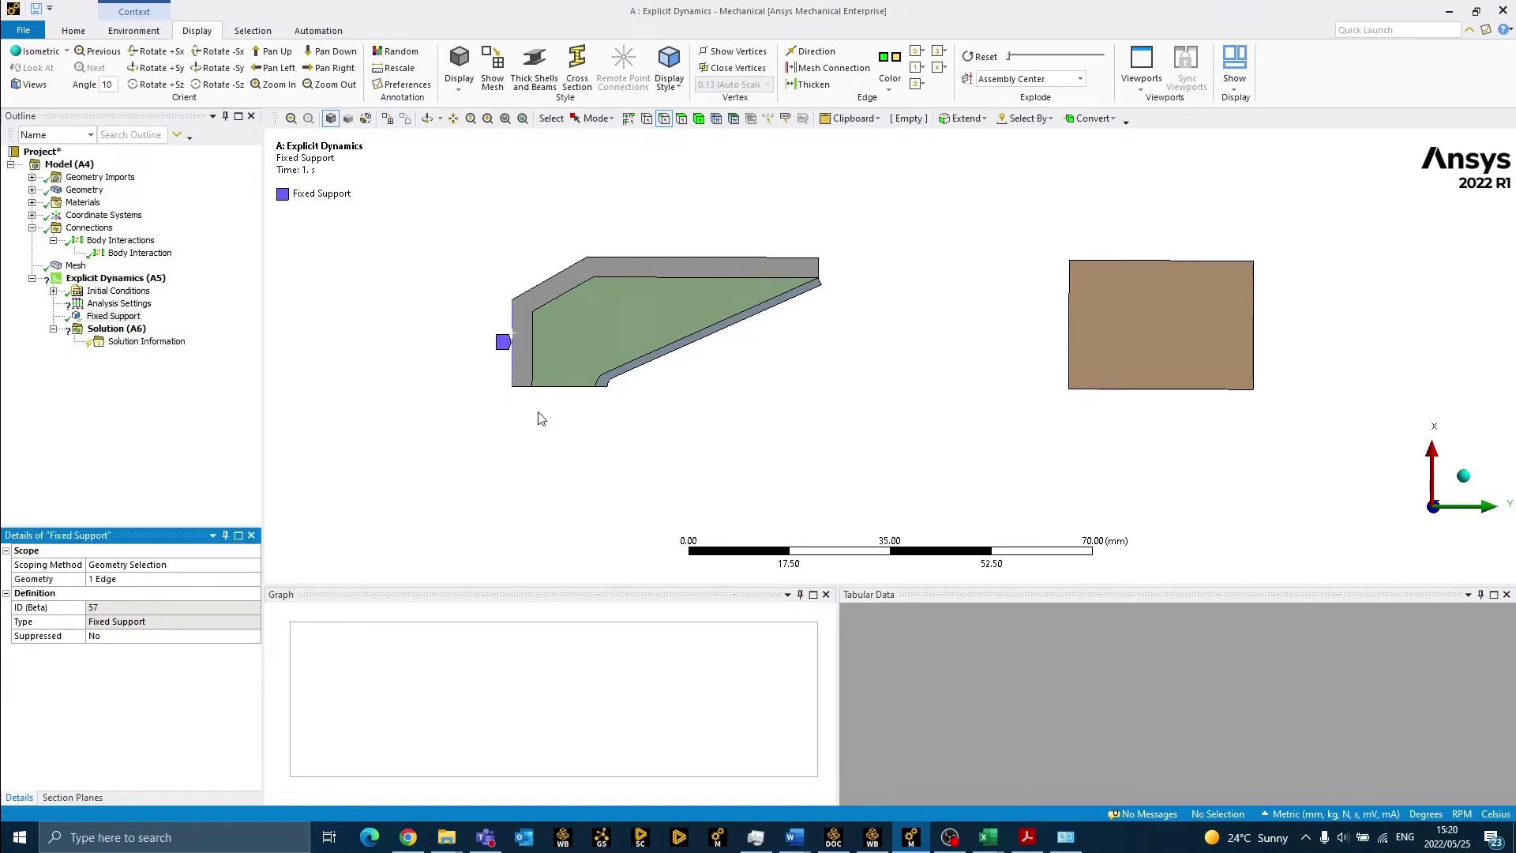
Insert a Detonation Point at the picked vertex, located at X 0 mm, Y 3.5 mm.
right_click(83, 279)
mouse_move(125, 289)
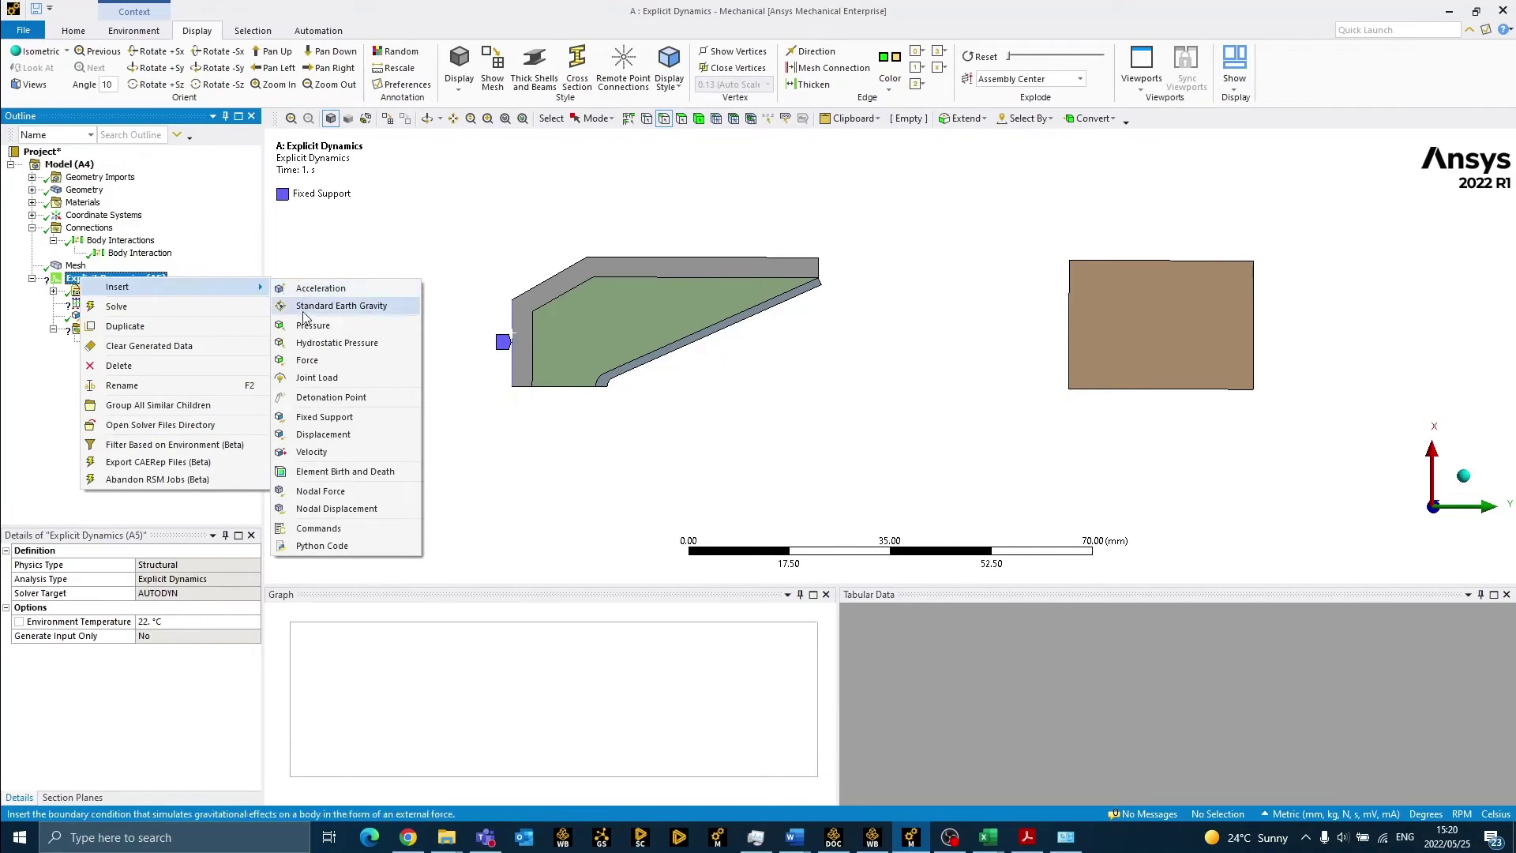
click(316, 397)
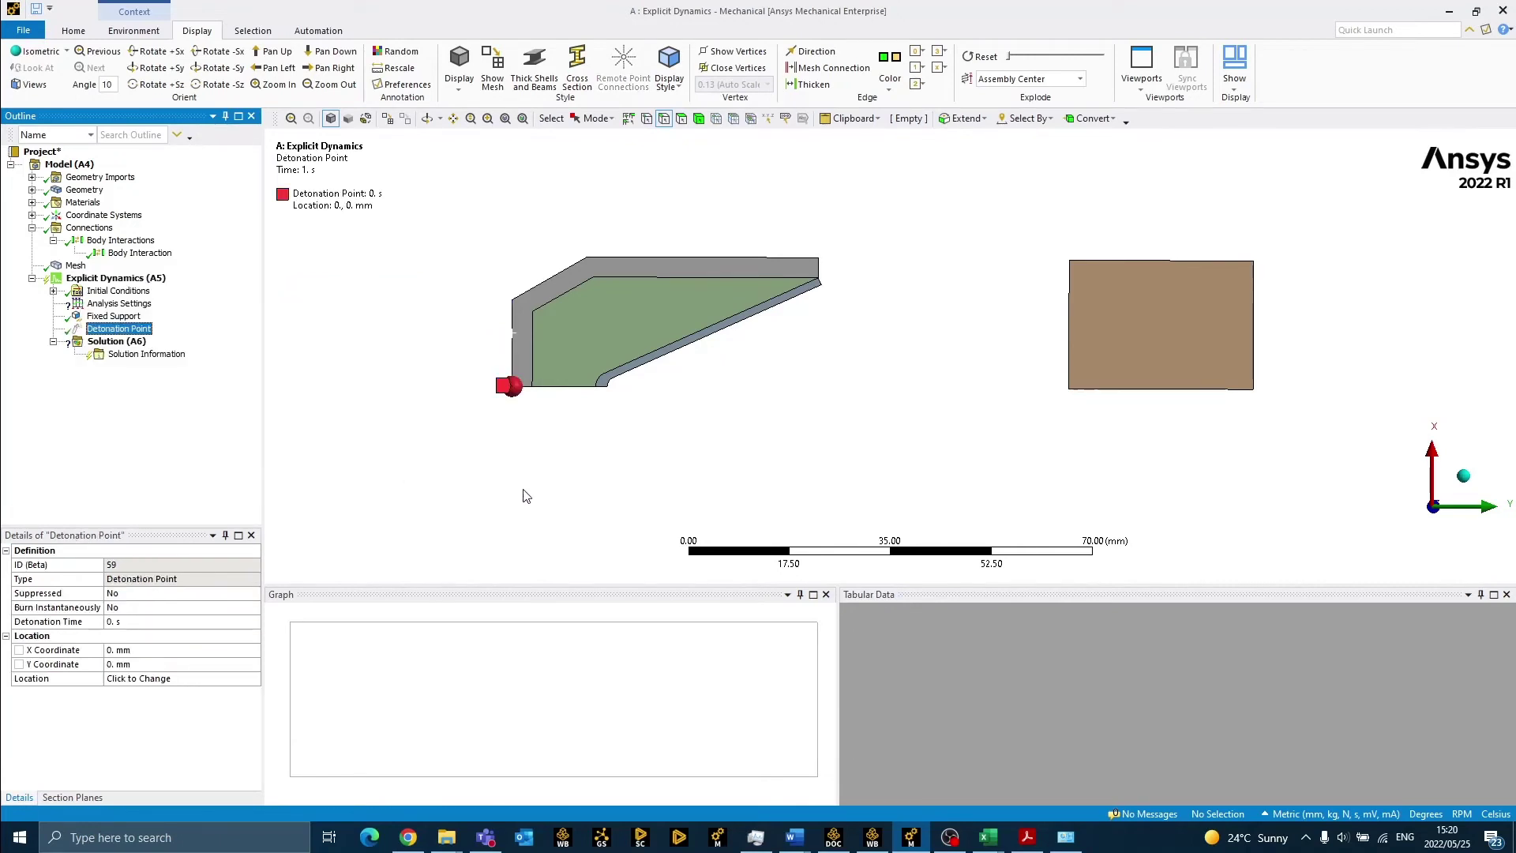
click(647, 119)
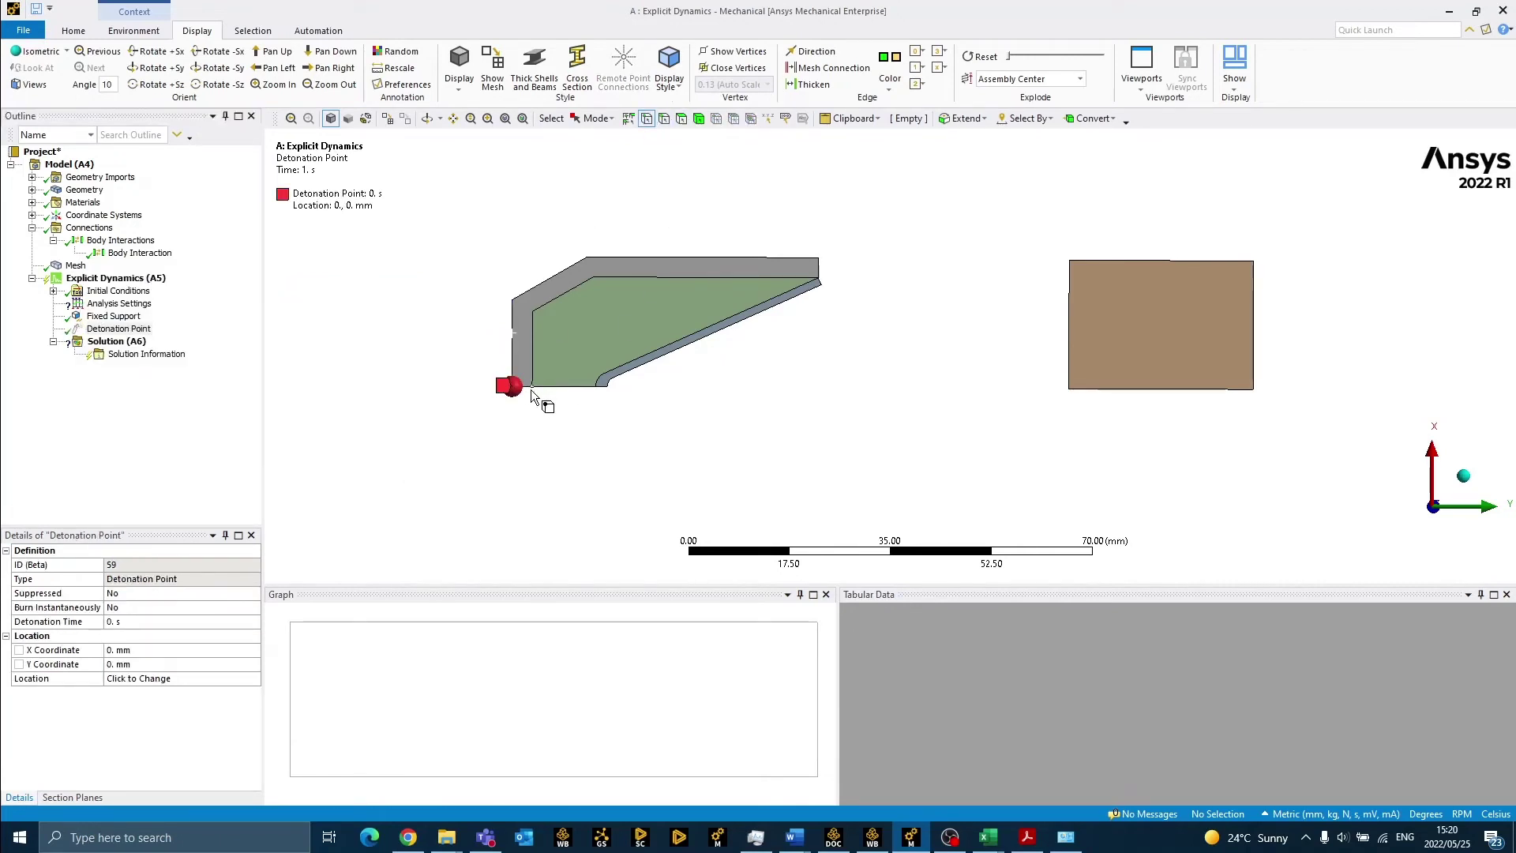
click(532, 391)
click(124, 684)
click(124, 684)
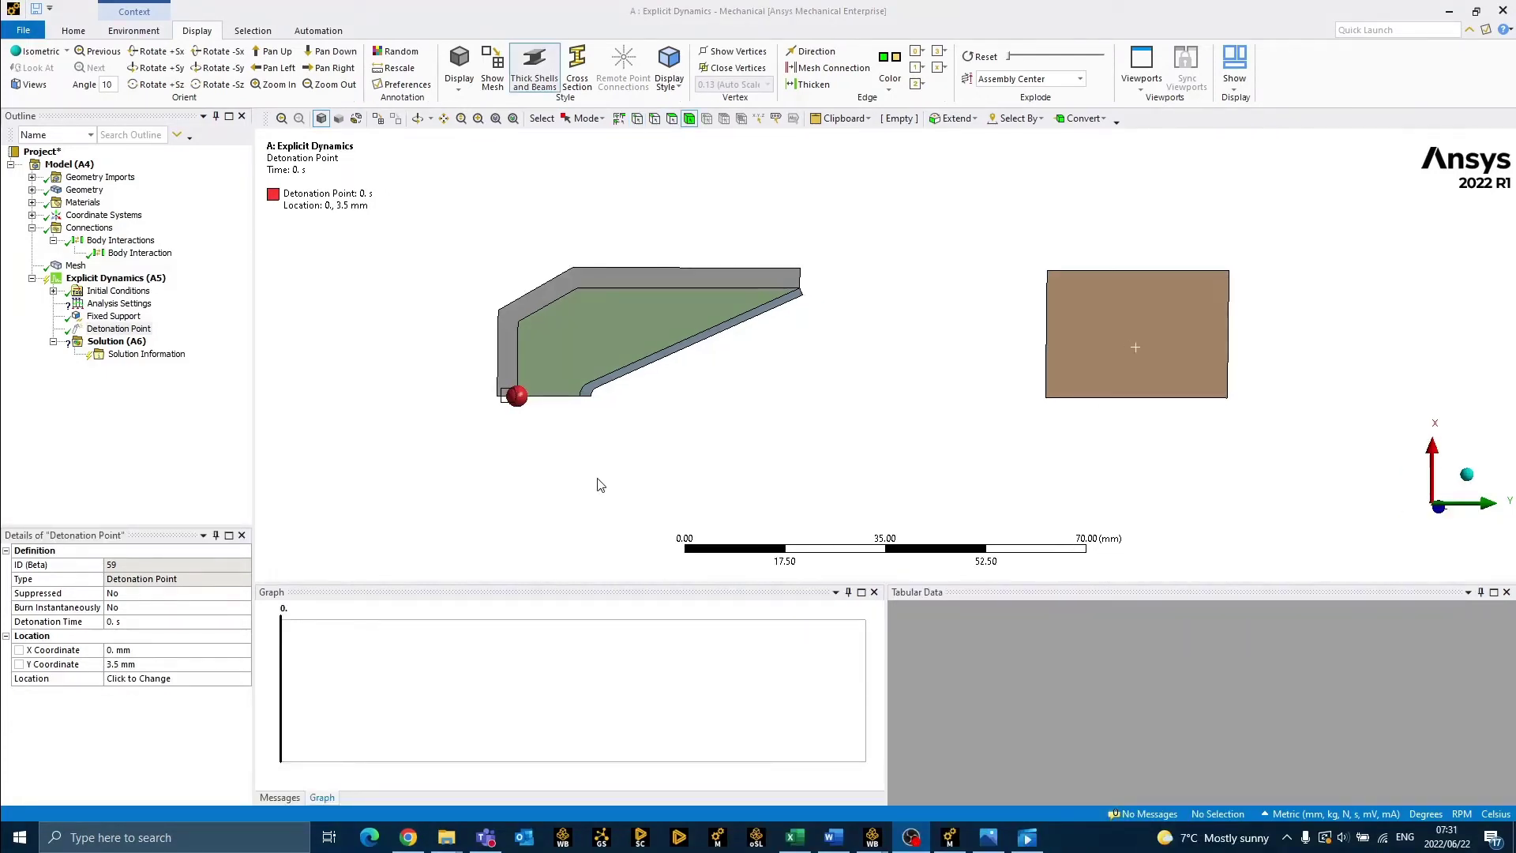
Enter 3.75e-005 s as the End Time in the Analysis Settings step controls.
click(116, 305)
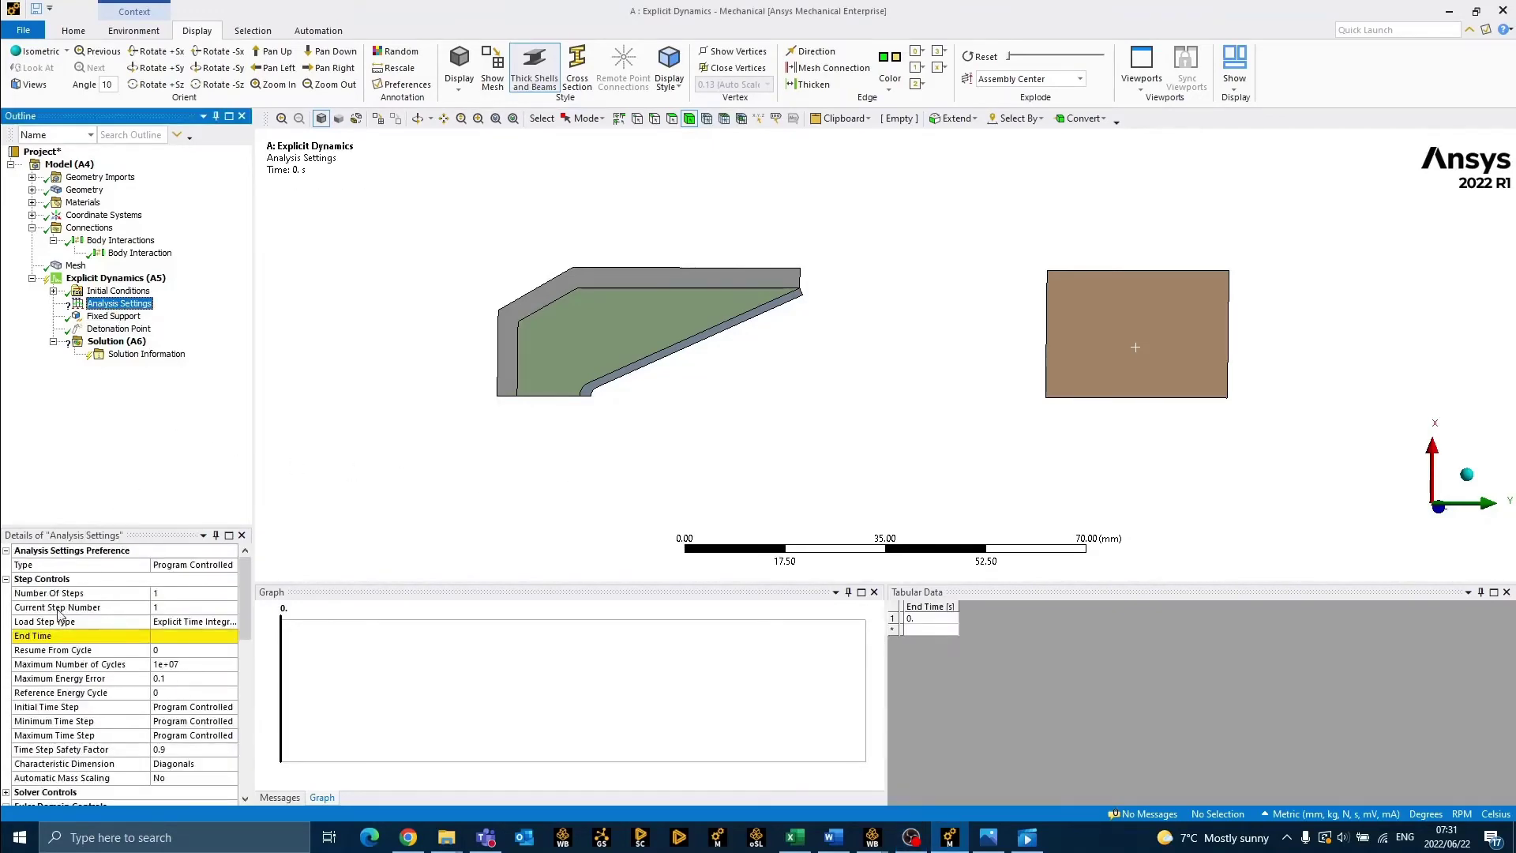
click(227, 640)
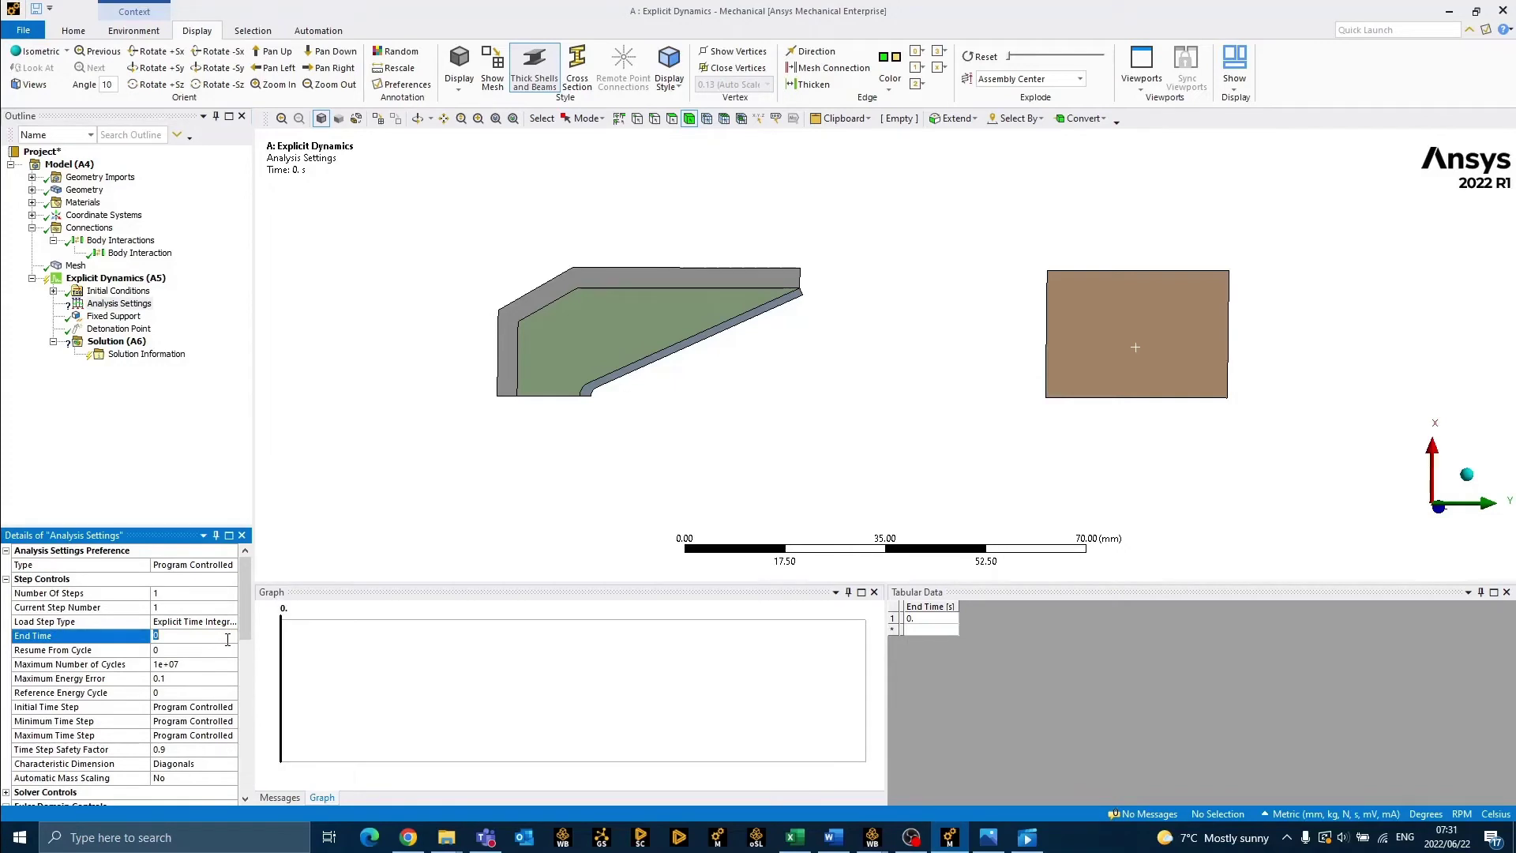
text(3)
text(.75)
text(e-00)
text(5)
key(Return)
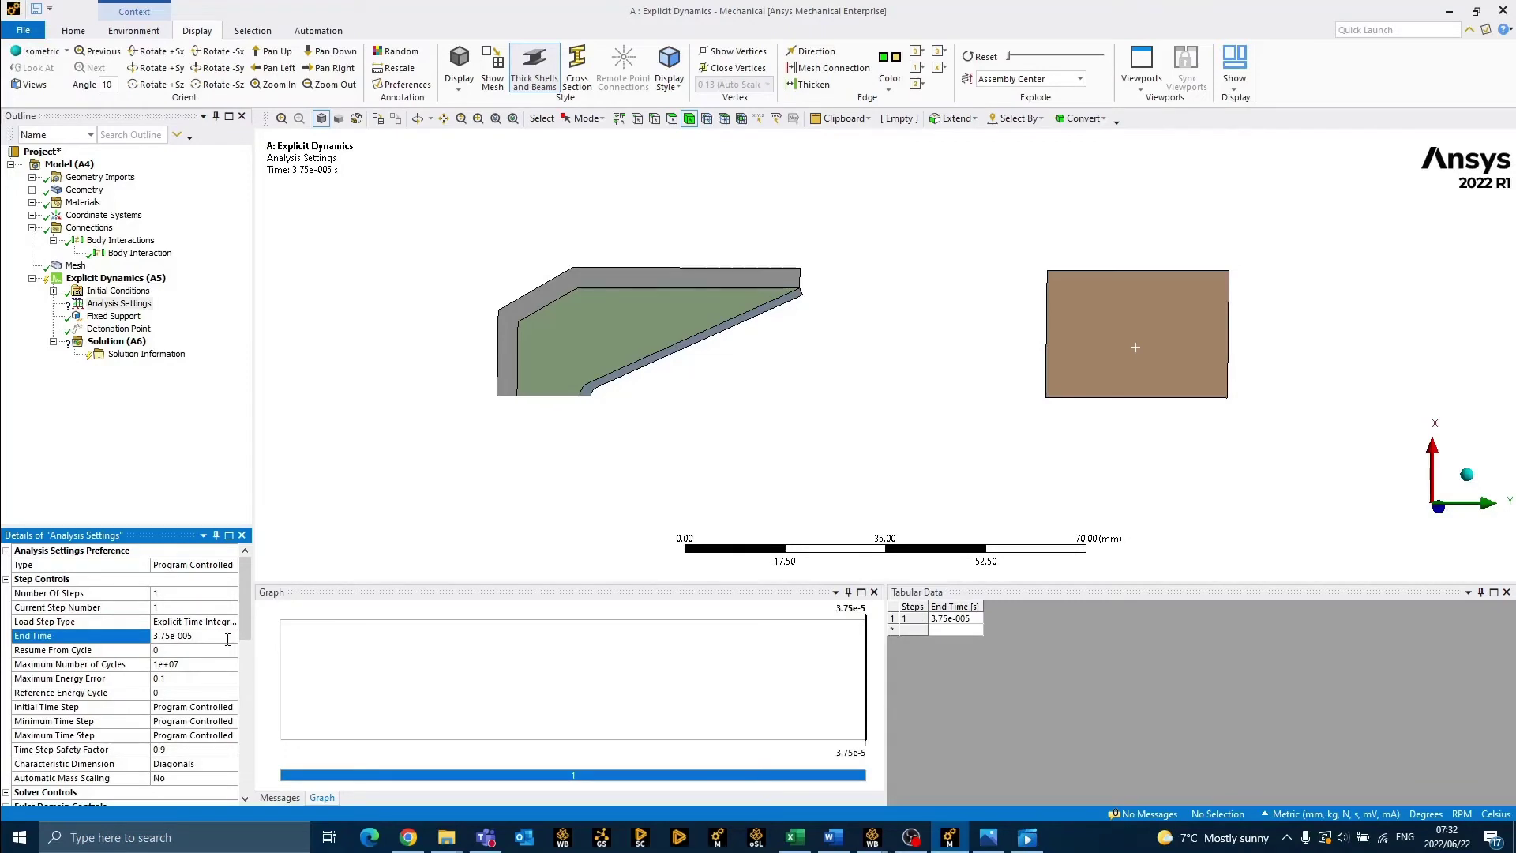
scroll(243, 645, down, 5)
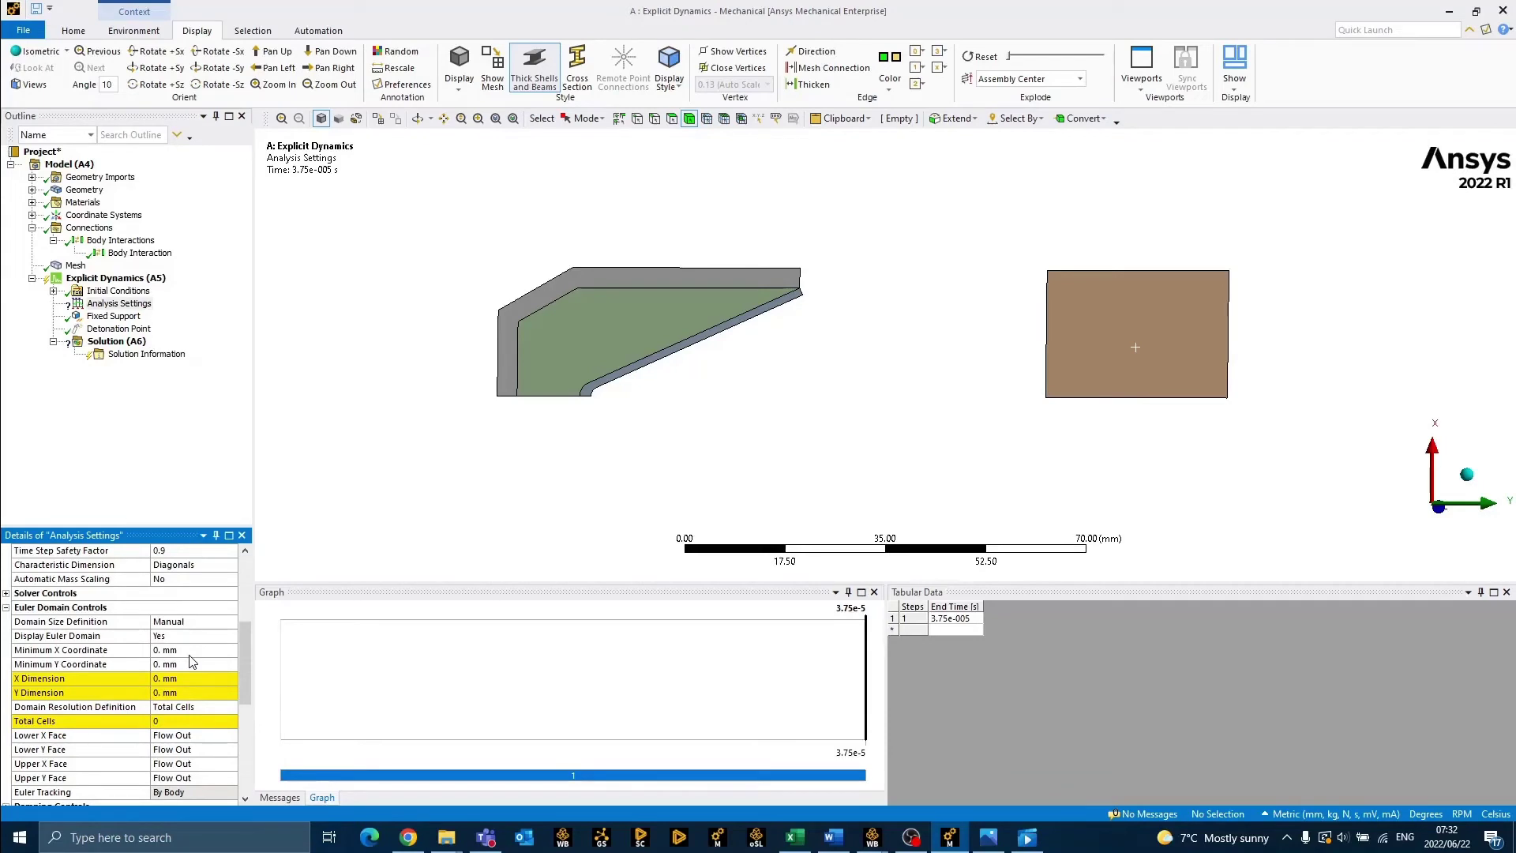
Enter Euler domain Minimum Y -10 mm, X Dimension 50 mm and Y Dimension 150 mm.
click(170, 664)
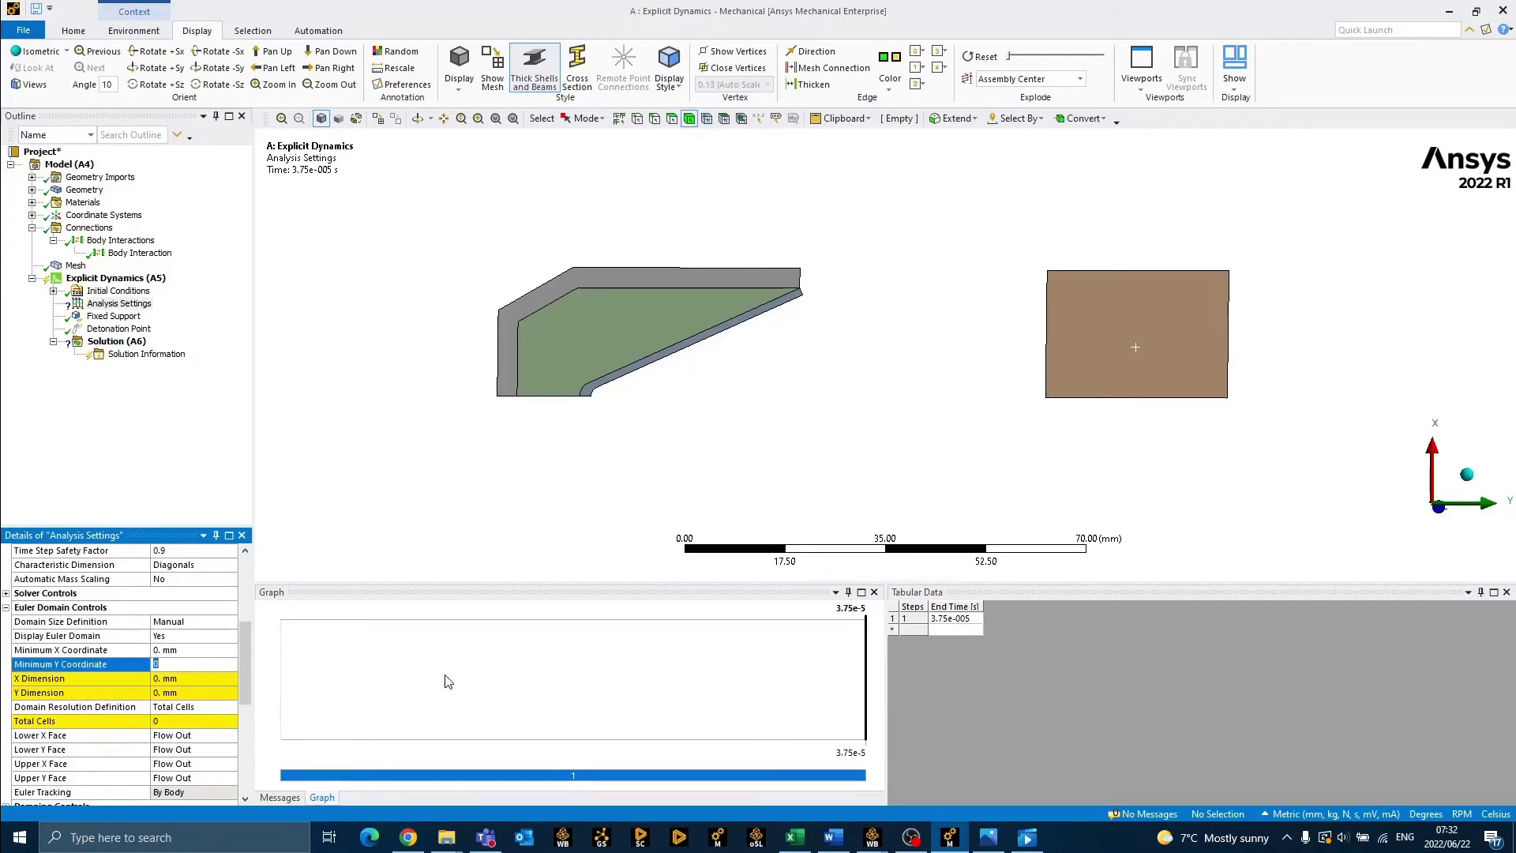
text(-10)
key(Return)
scroll(204, 641, down, 3)
click(170, 678)
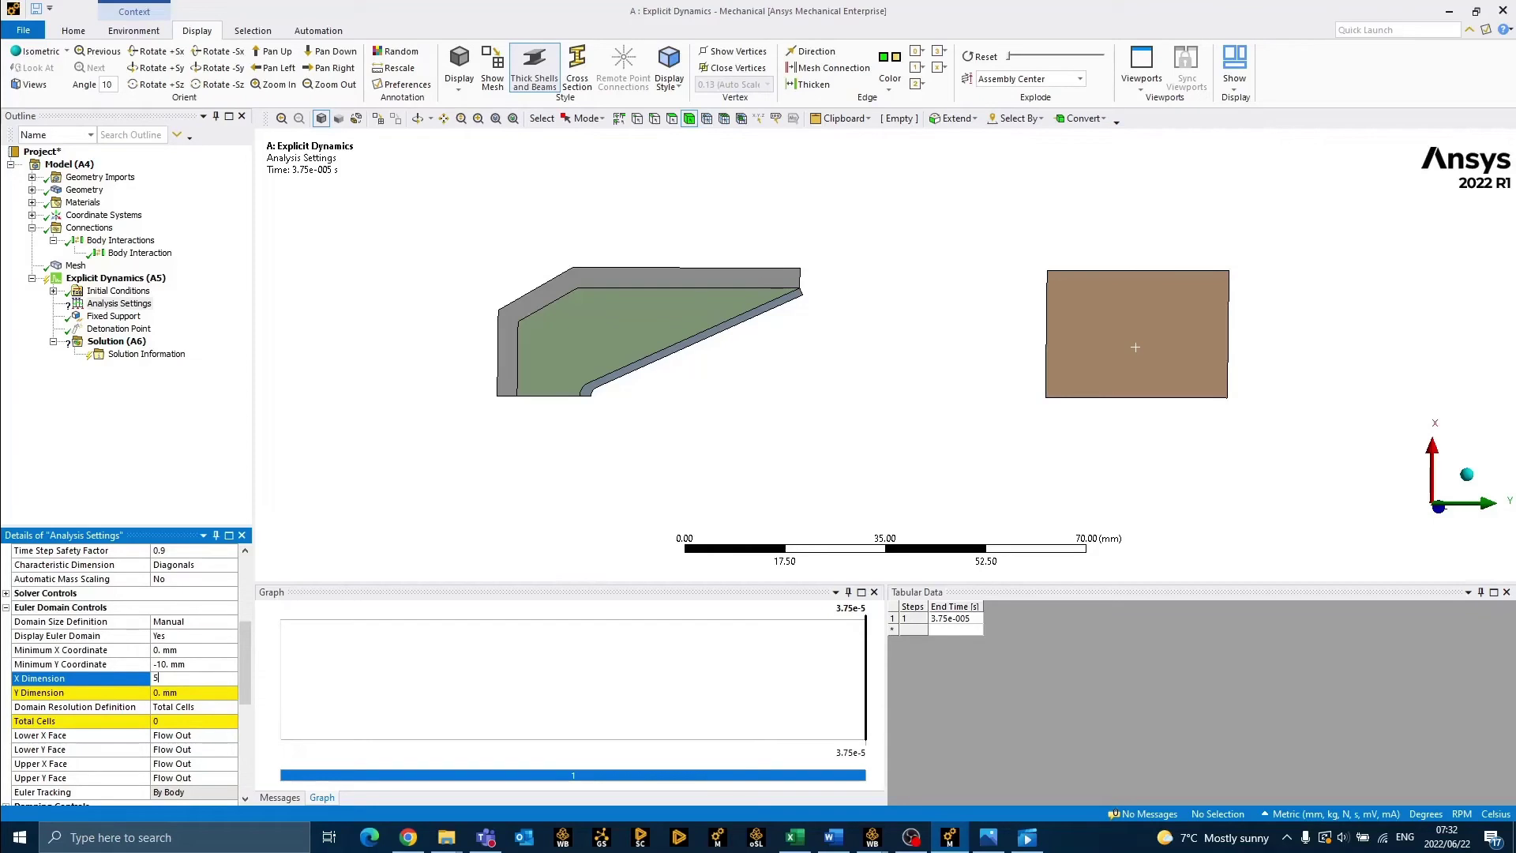
text(50)
key(Return)
scroll(198, 660, down, 3)
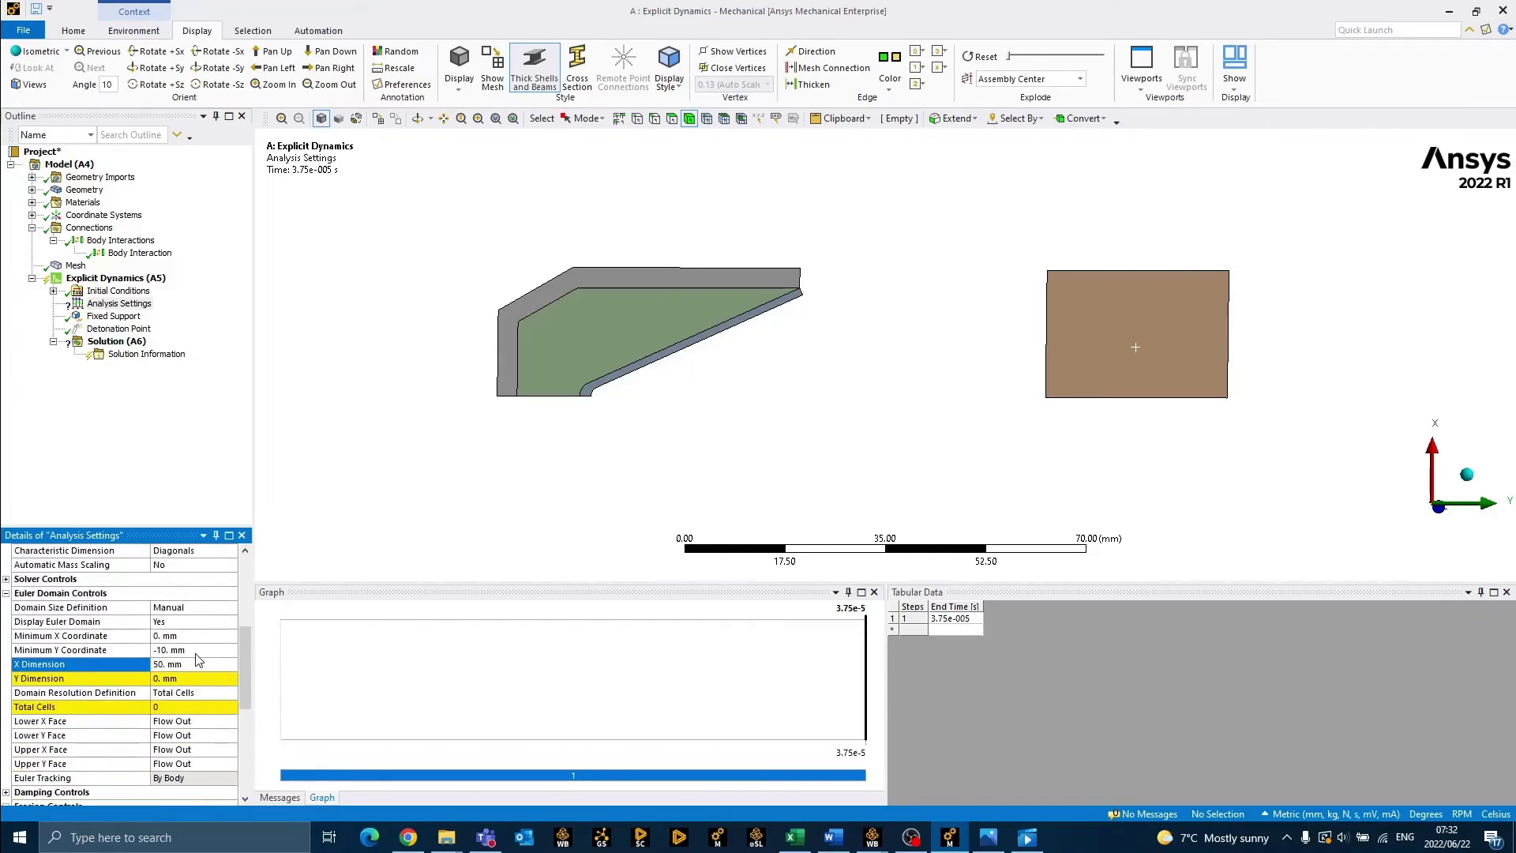
click(199, 679)
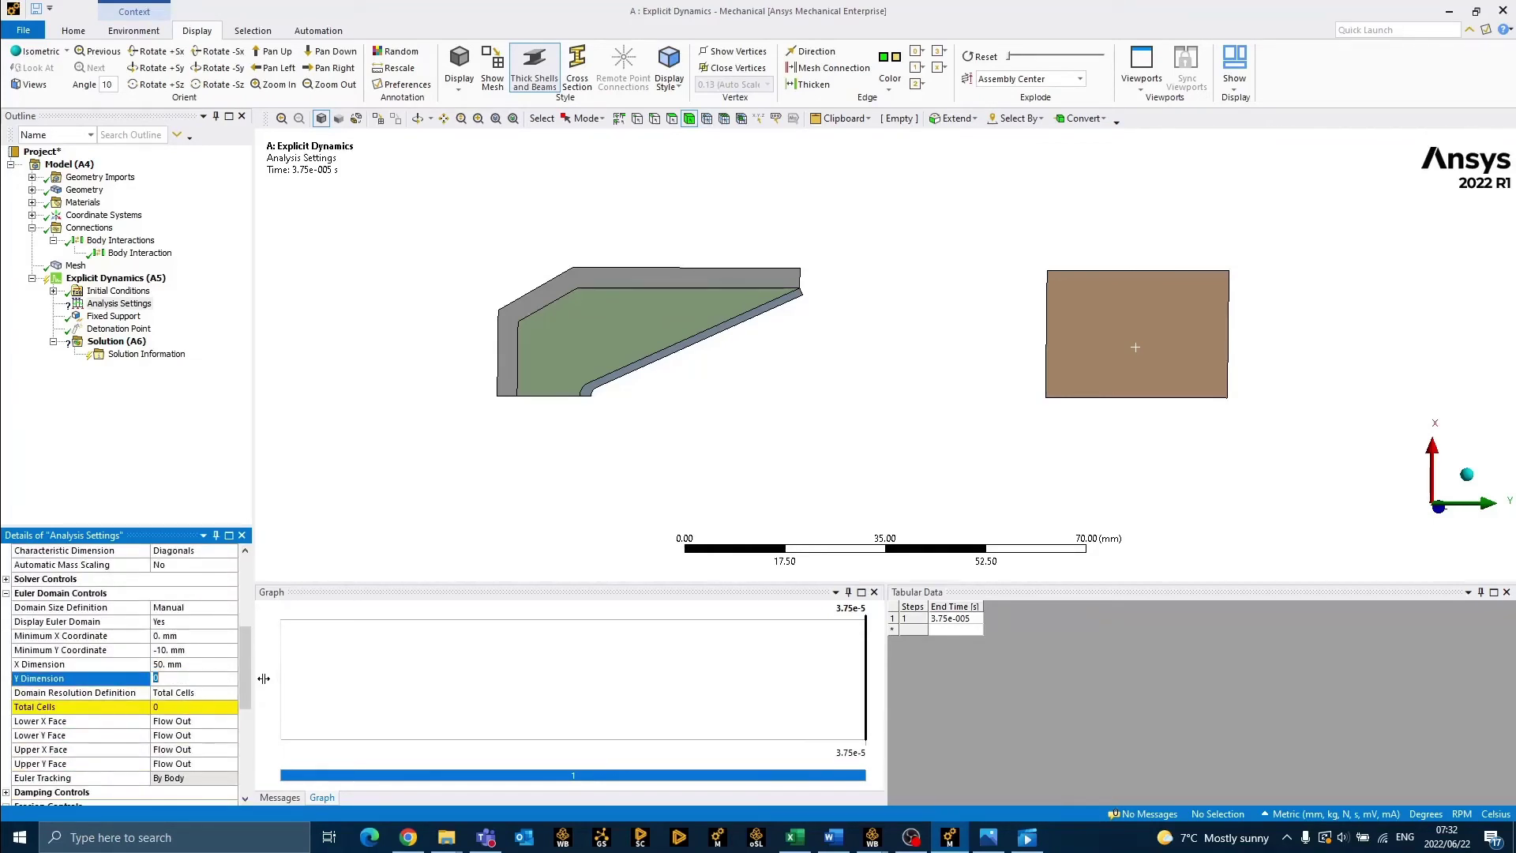
text(150.)
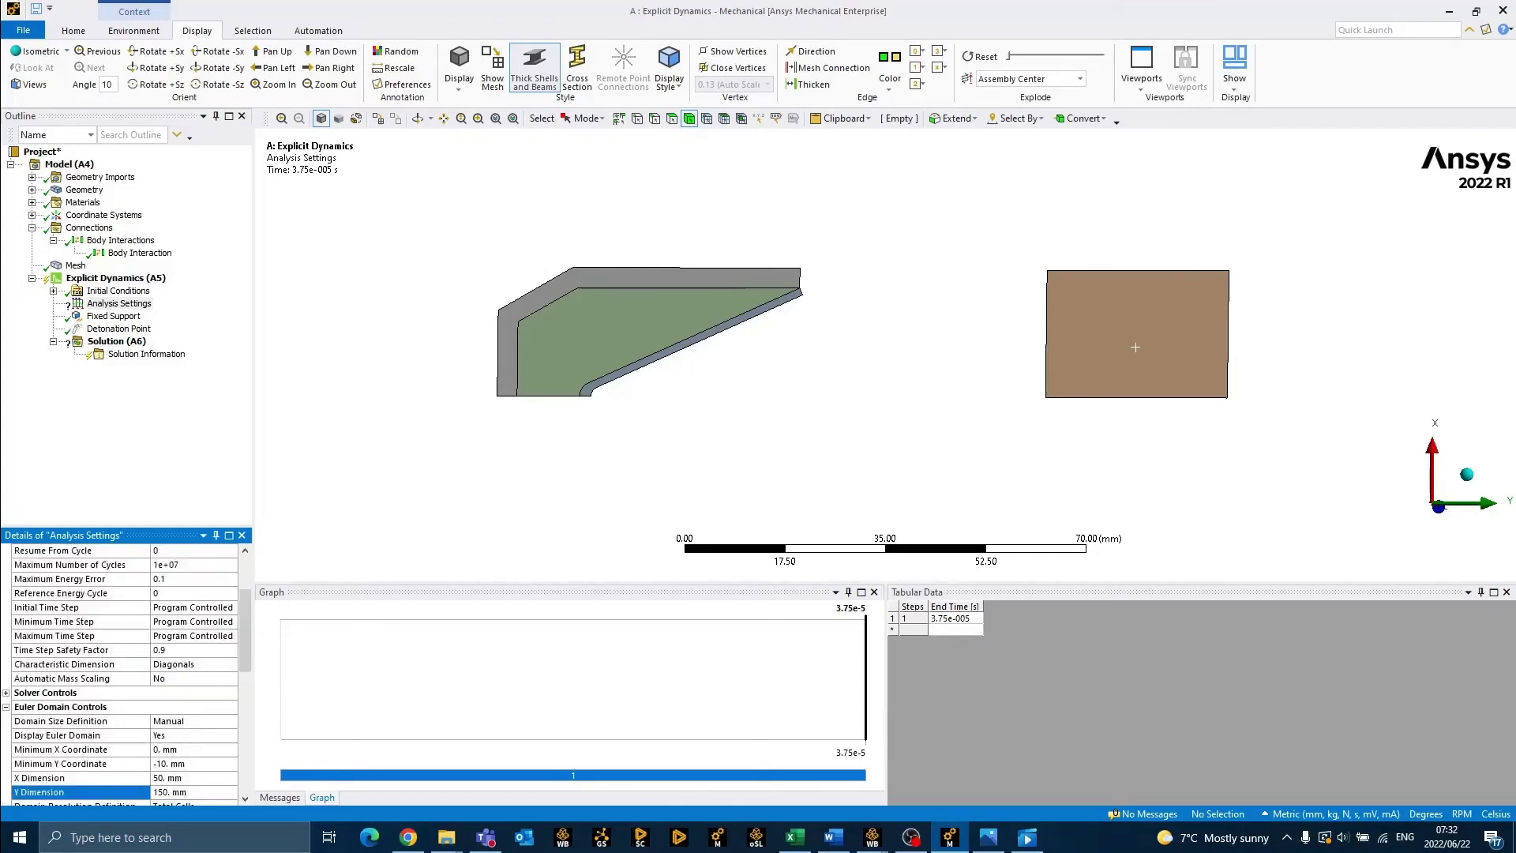
key(Return)
scroll(197, 733, down, 4)
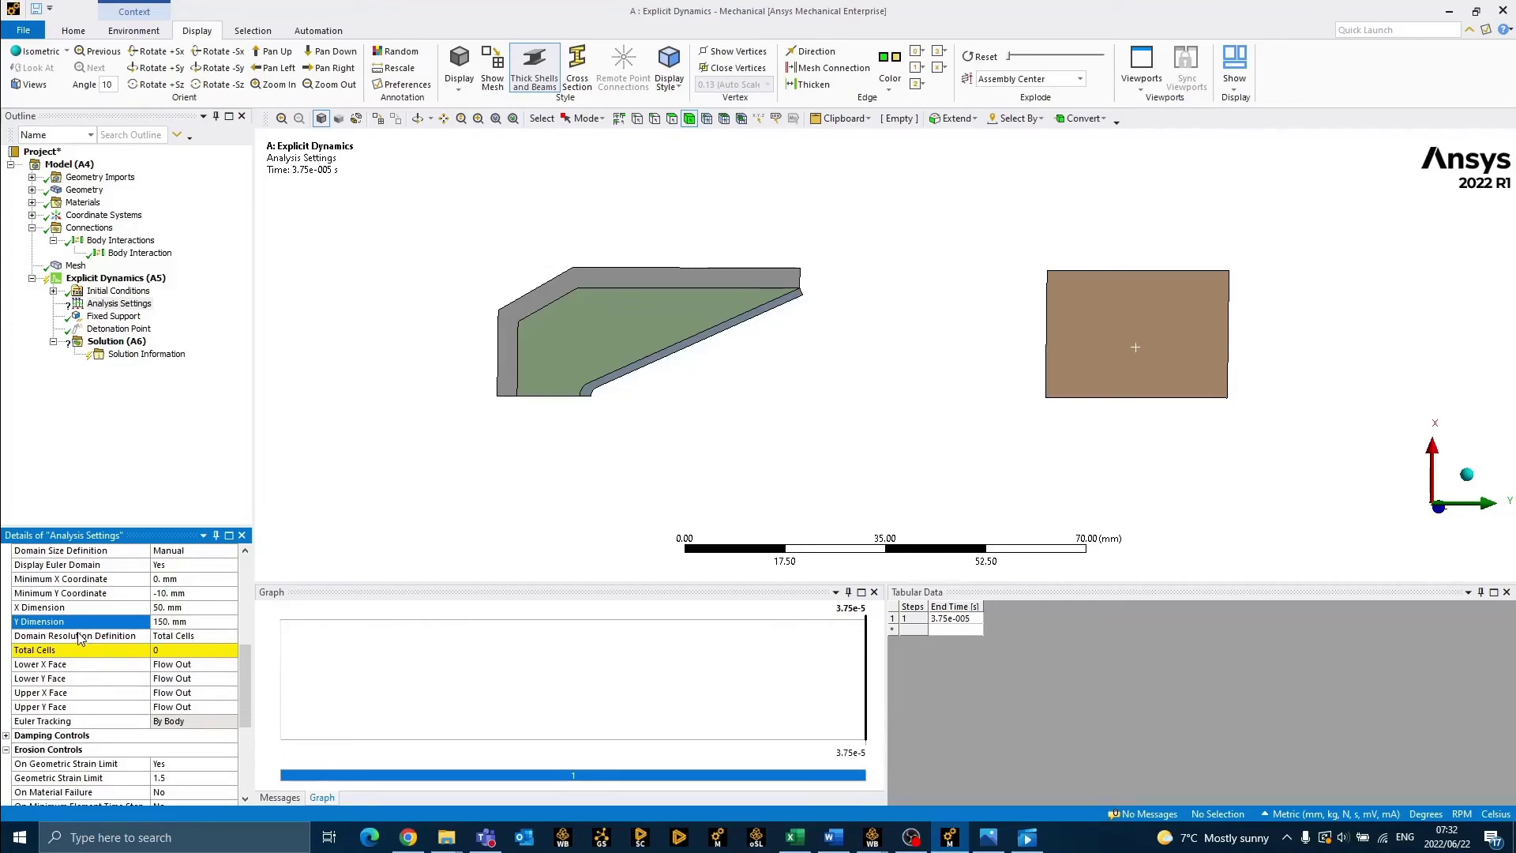
Switch domain resolution to Cells per Component with 80 cells in X and 160 in Y.
click(223, 636)
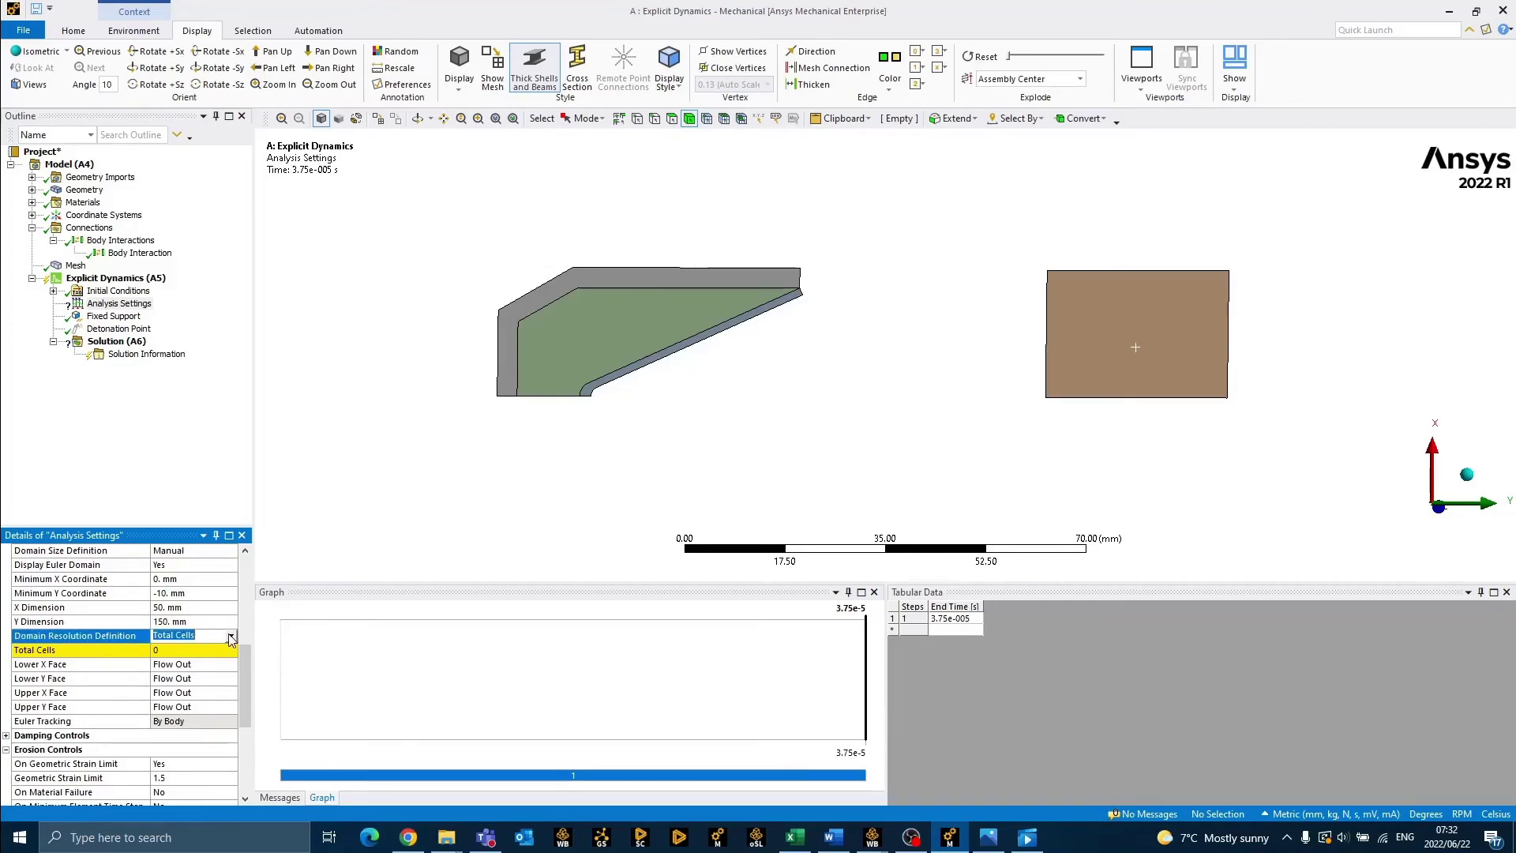
click(231, 639)
click(189, 677)
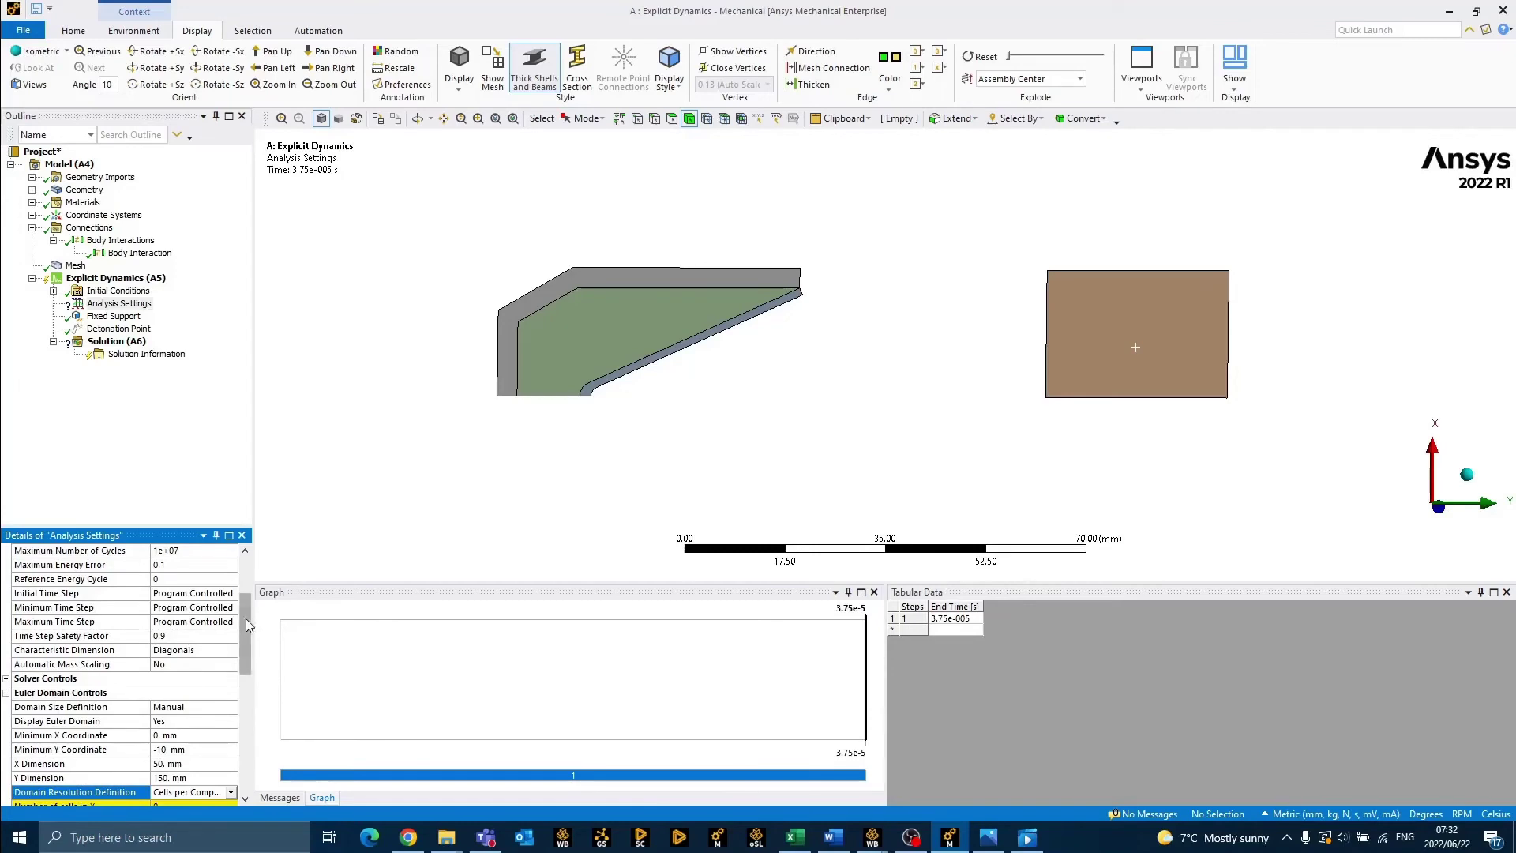
drag(247, 625, 247, 675)
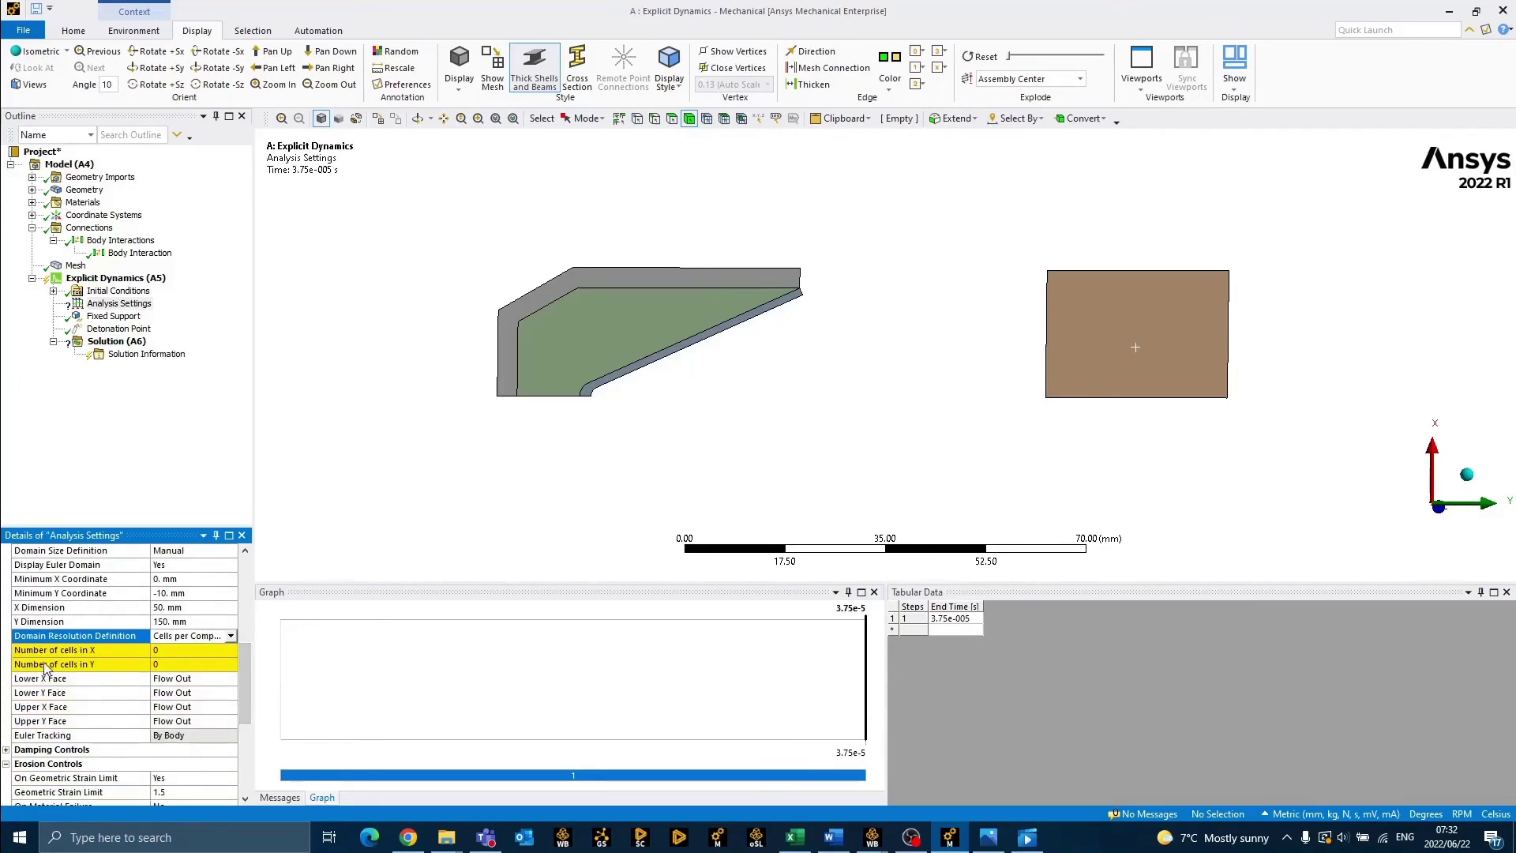
click(190, 652)
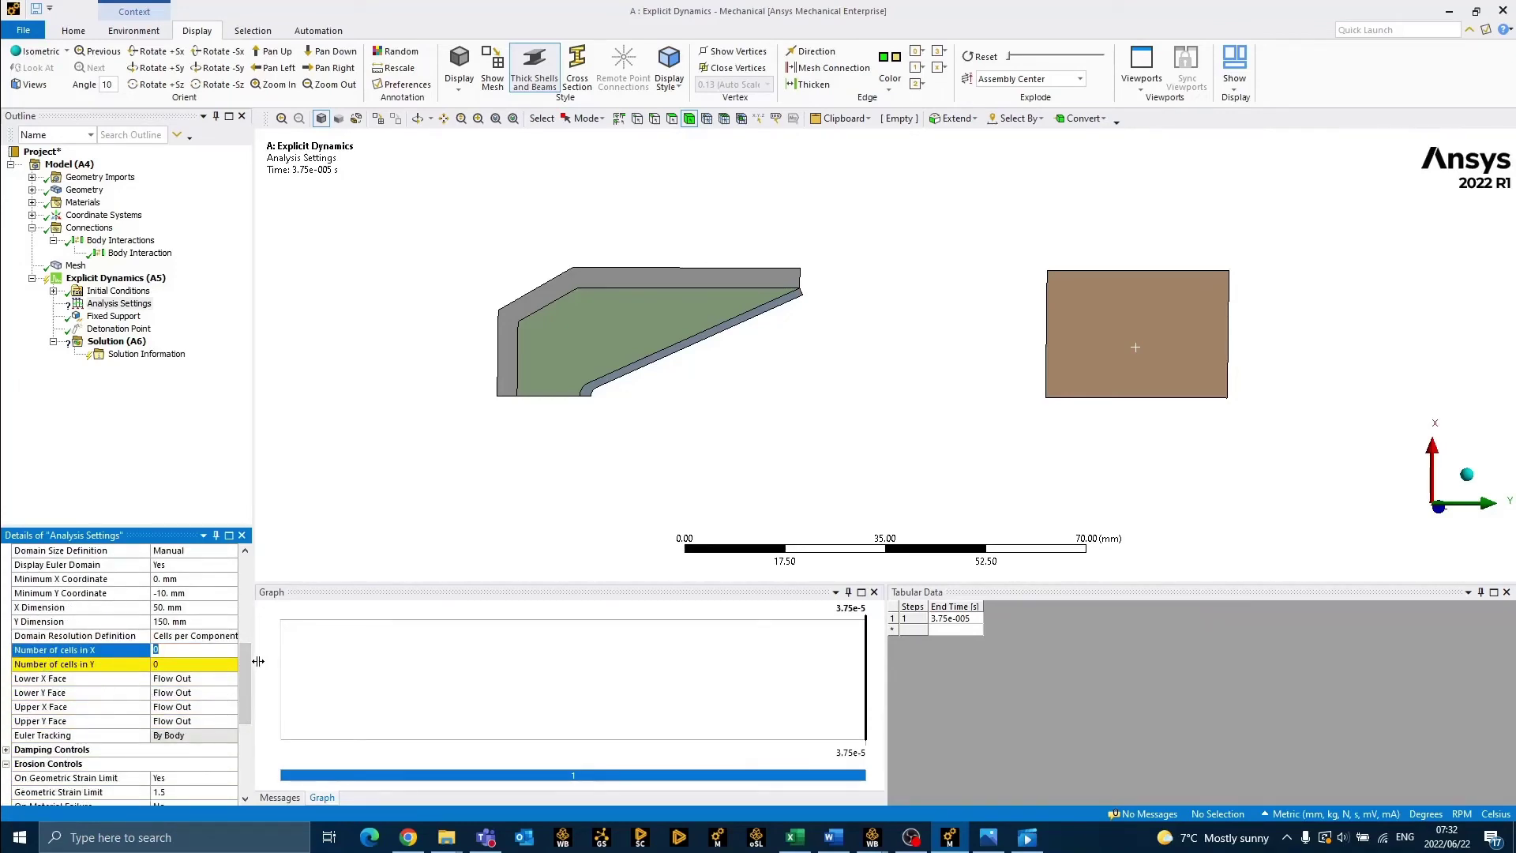
text(8)
key(Return)
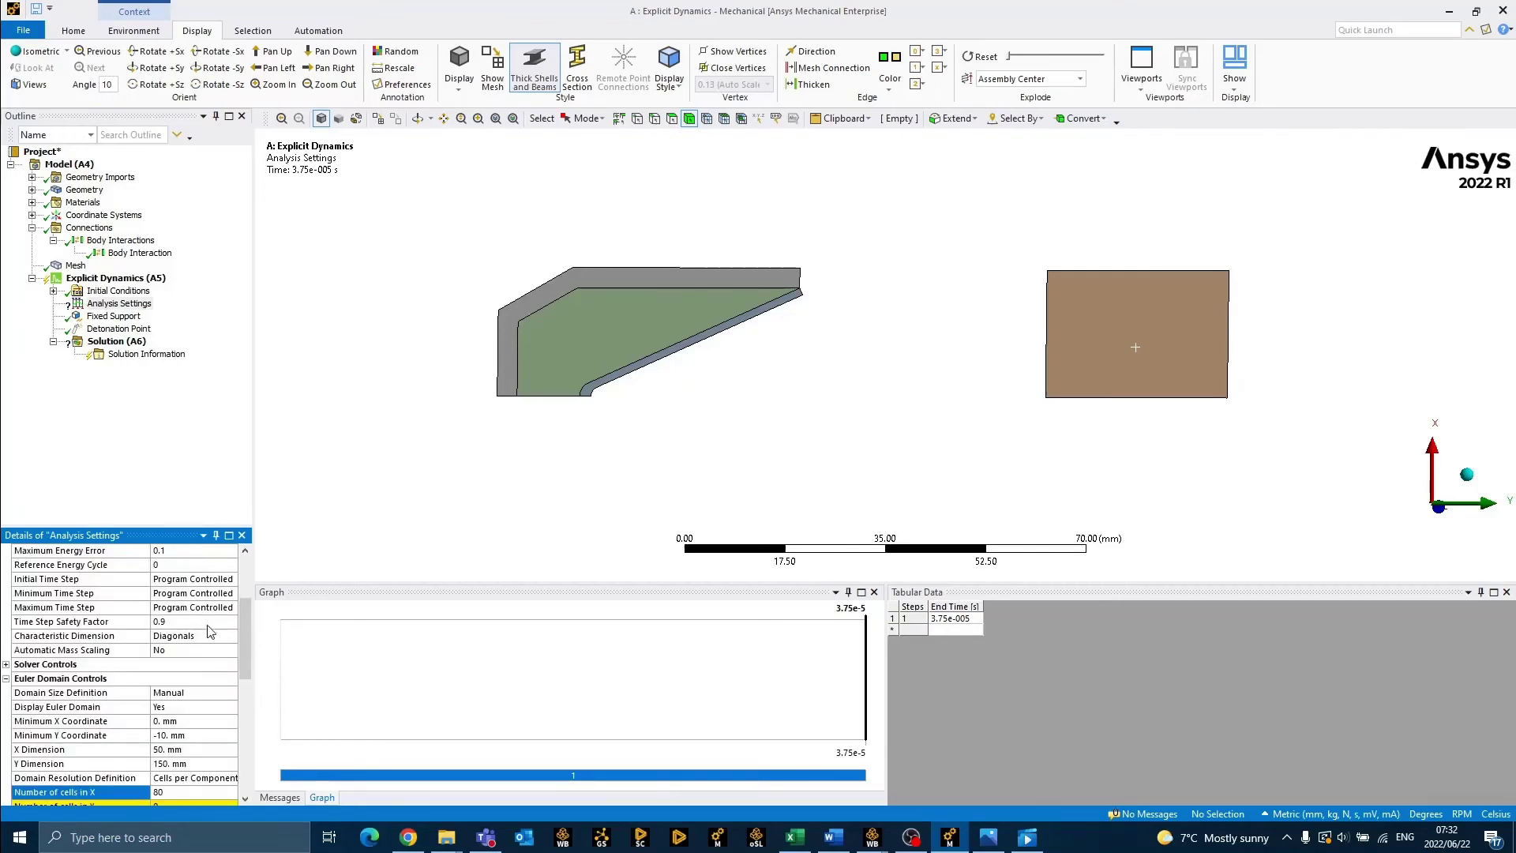
scroll(245, 686, down, 3)
click(158, 678)
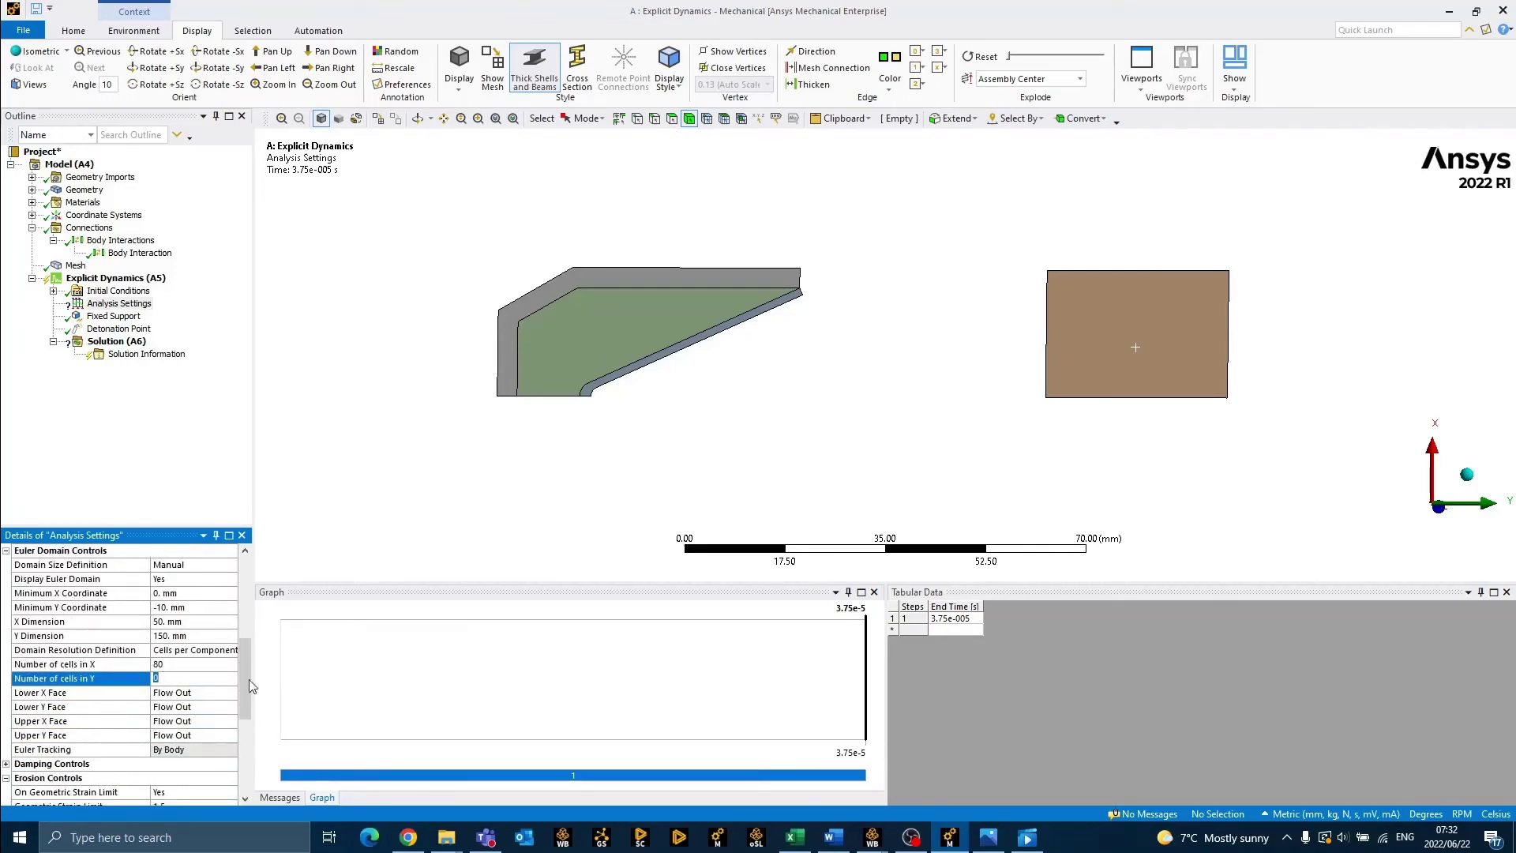
text(160)
key(Return)
scroll(71, 699, down, 3)
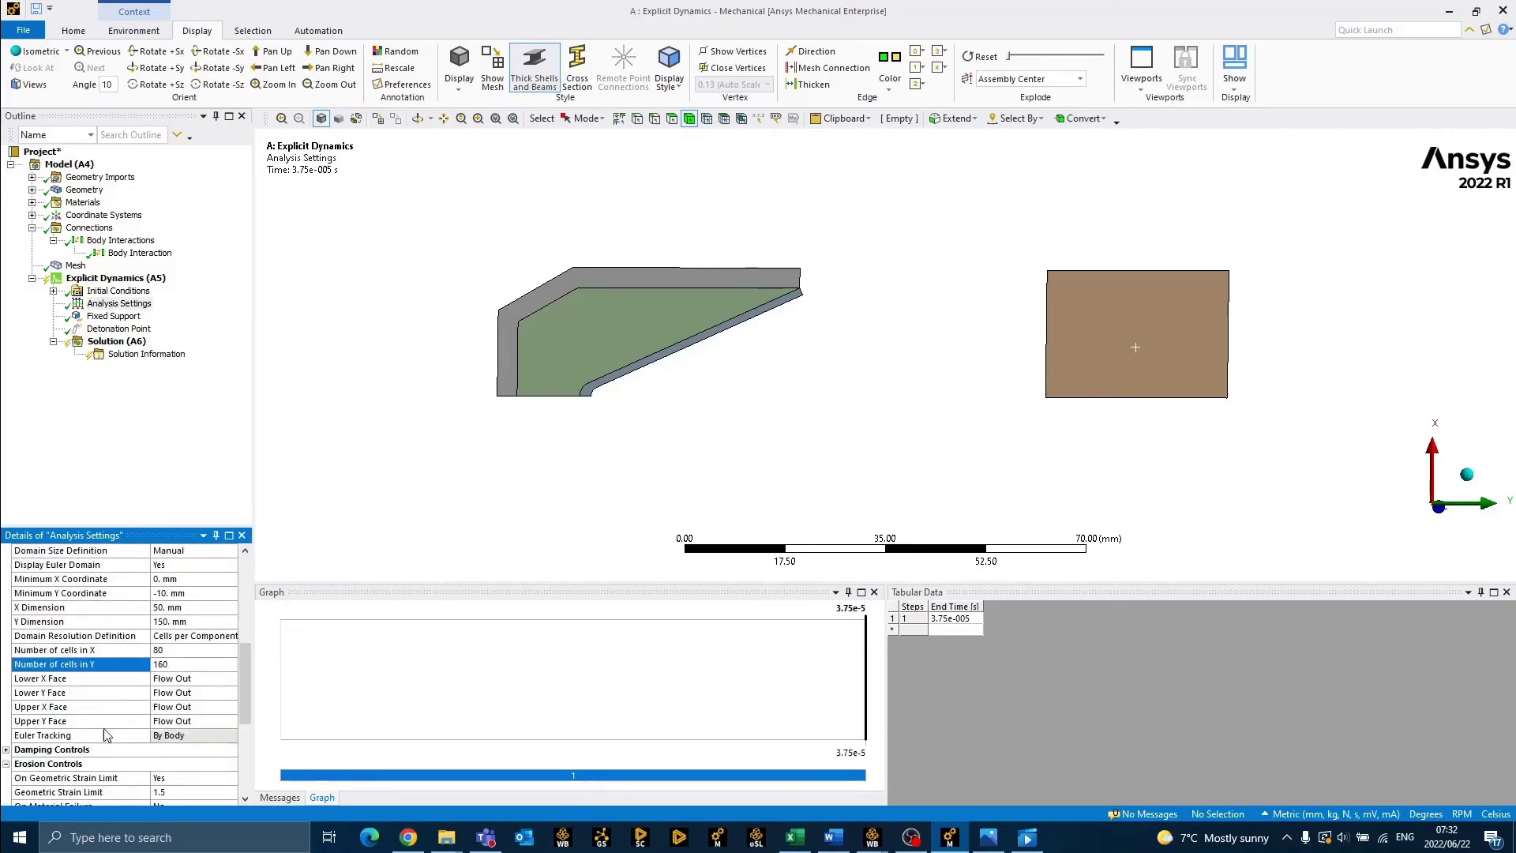
Set the Euler domain's Lower X Face boundary to Rigid.
click(209, 680)
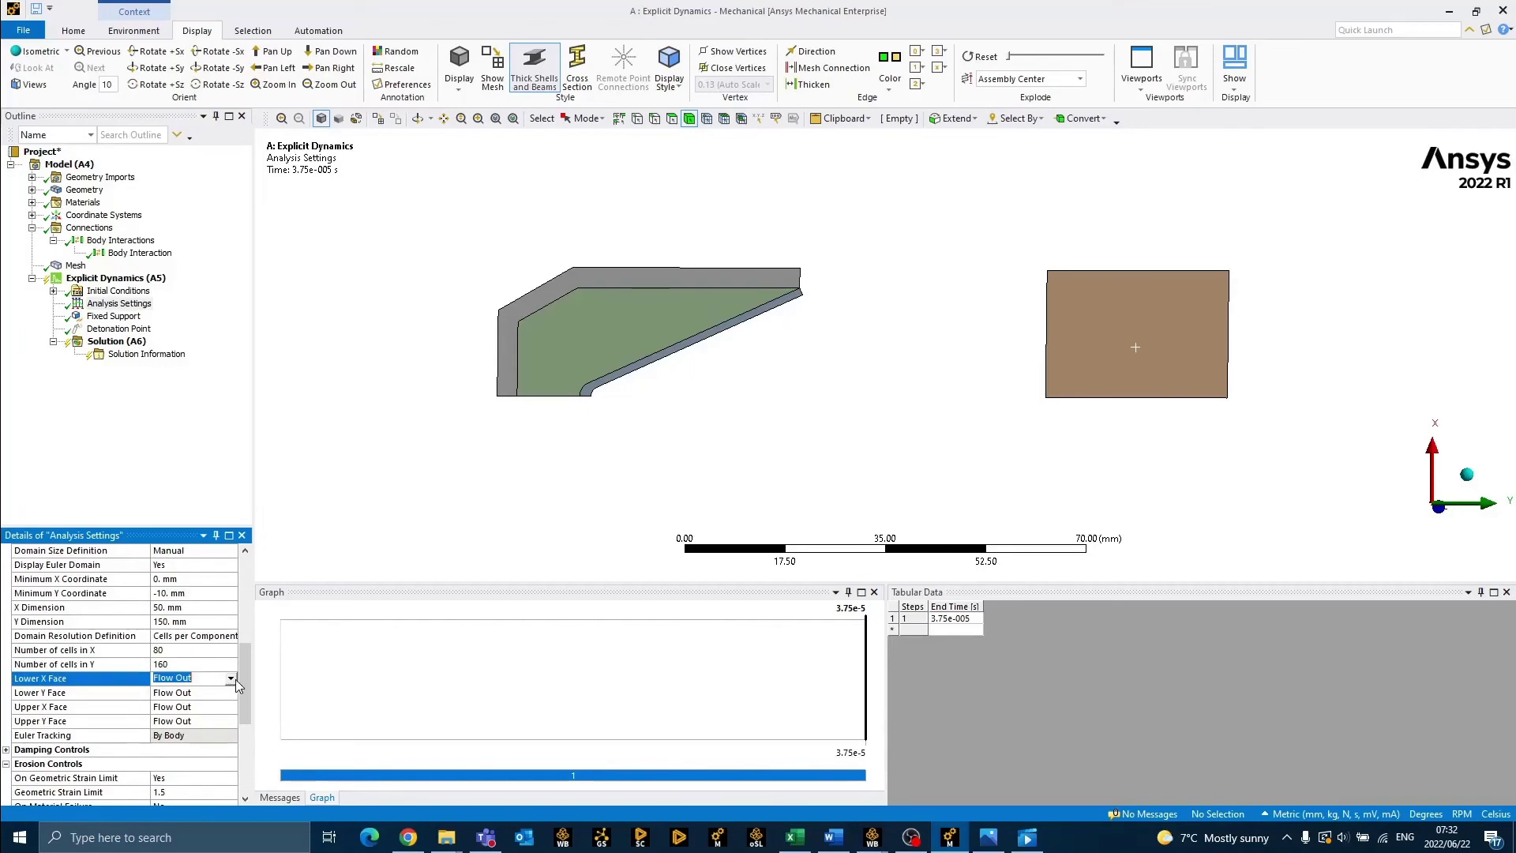
click(231, 679)
click(165, 711)
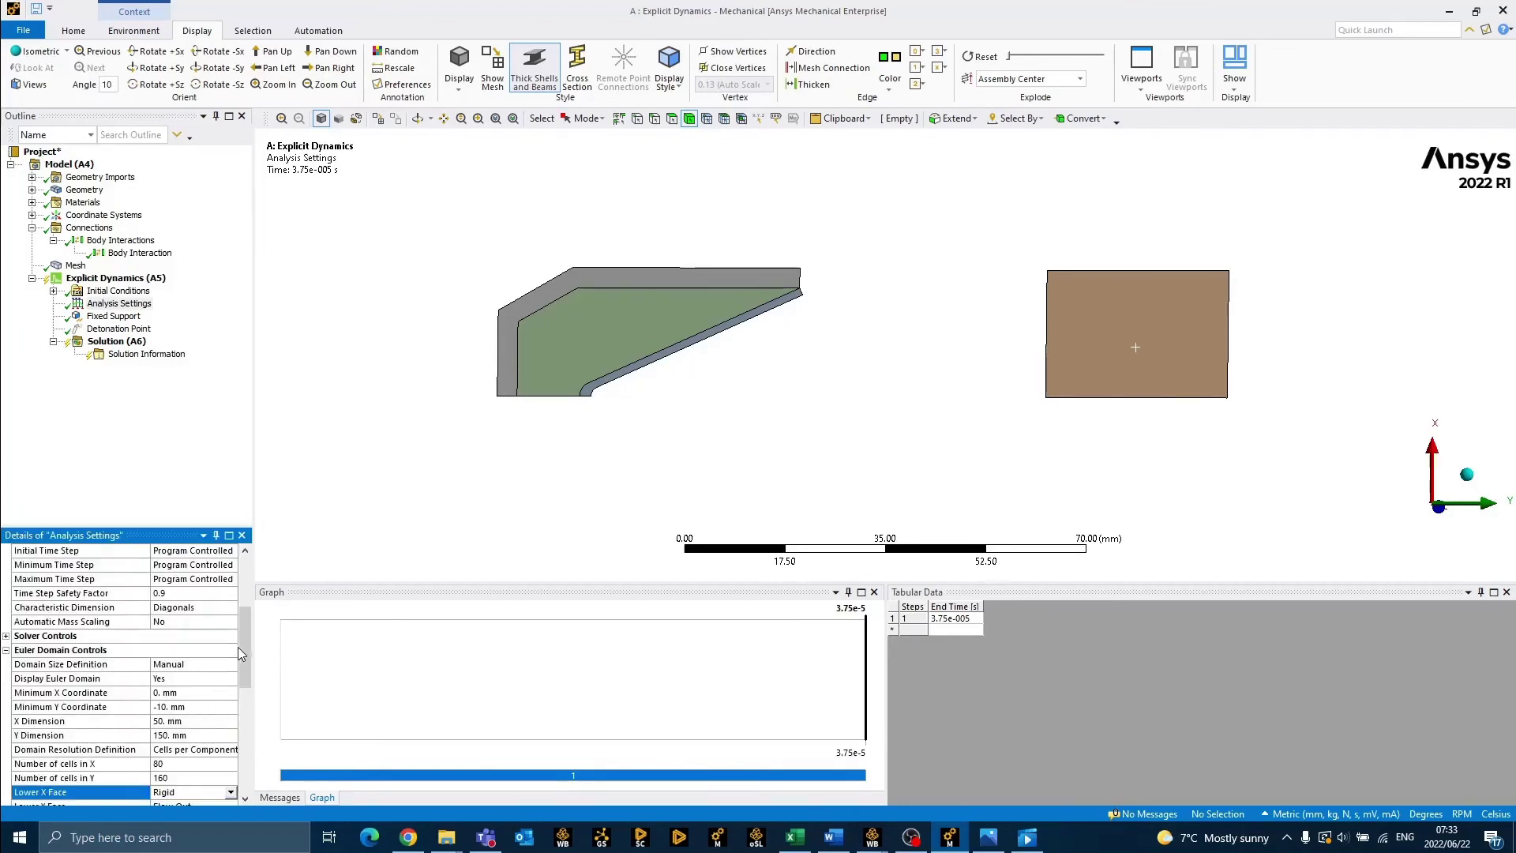
scroll(244, 644, down, 5)
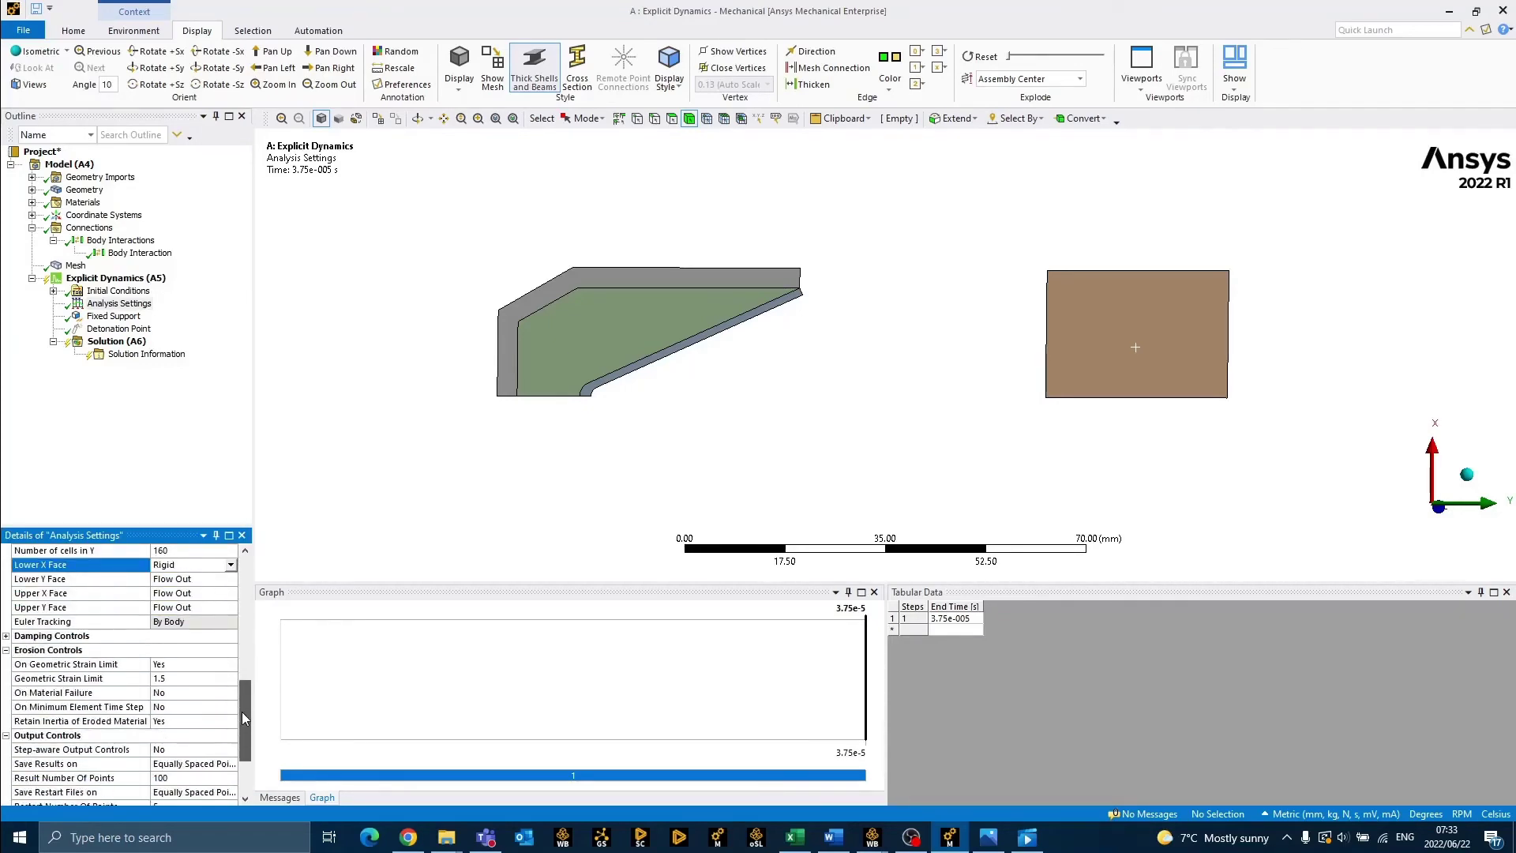
scroll(223, 627, up, 6)
scroll(224, 628, down, 1)
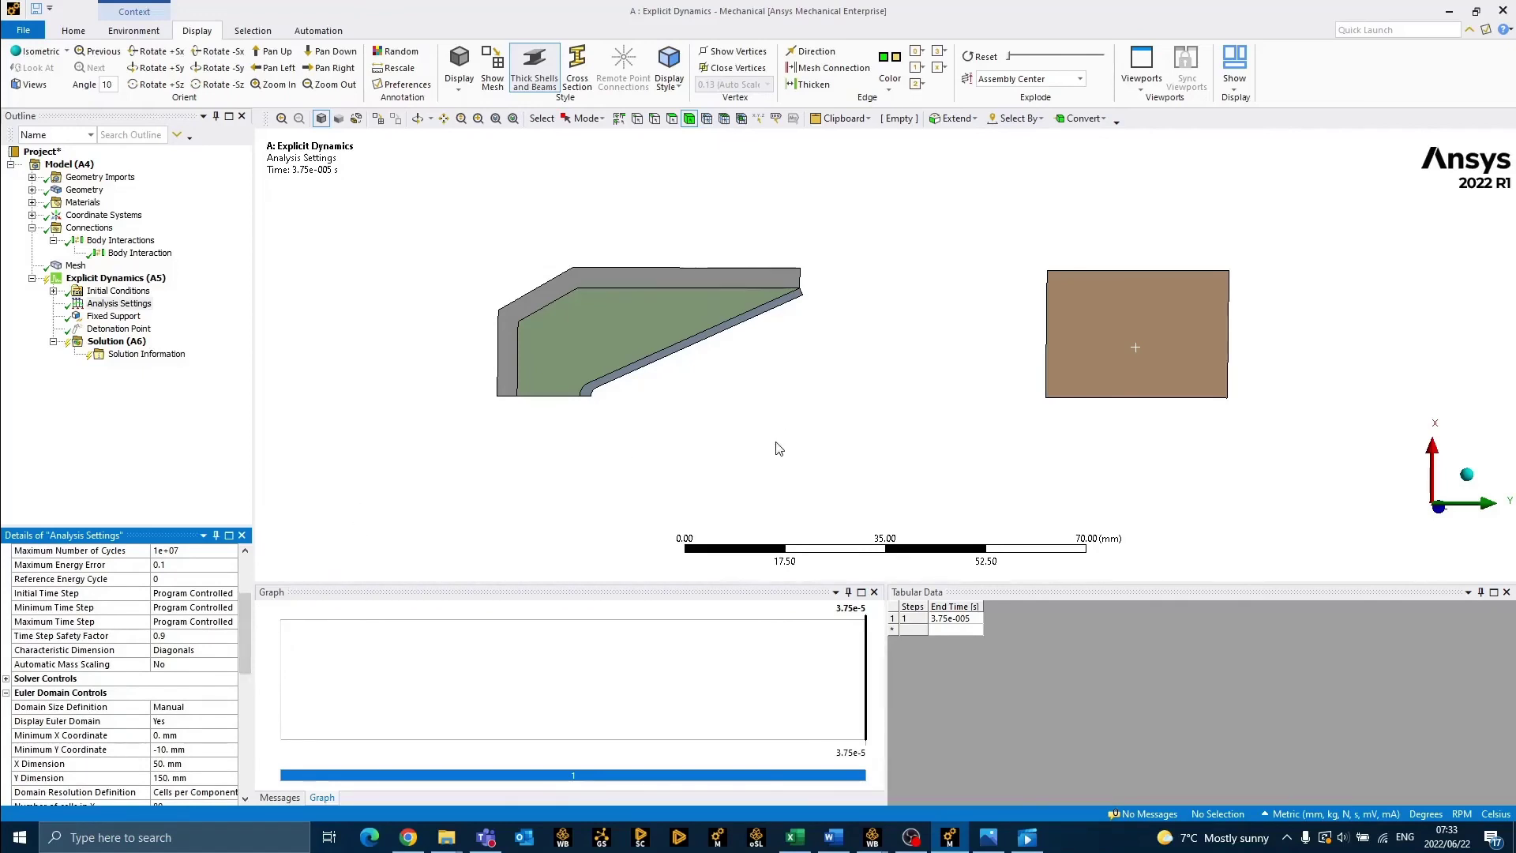
Display the Euler domain box from Analysis Settings and zoom to confirm it encloses the charge and plate.
click(138, 315)
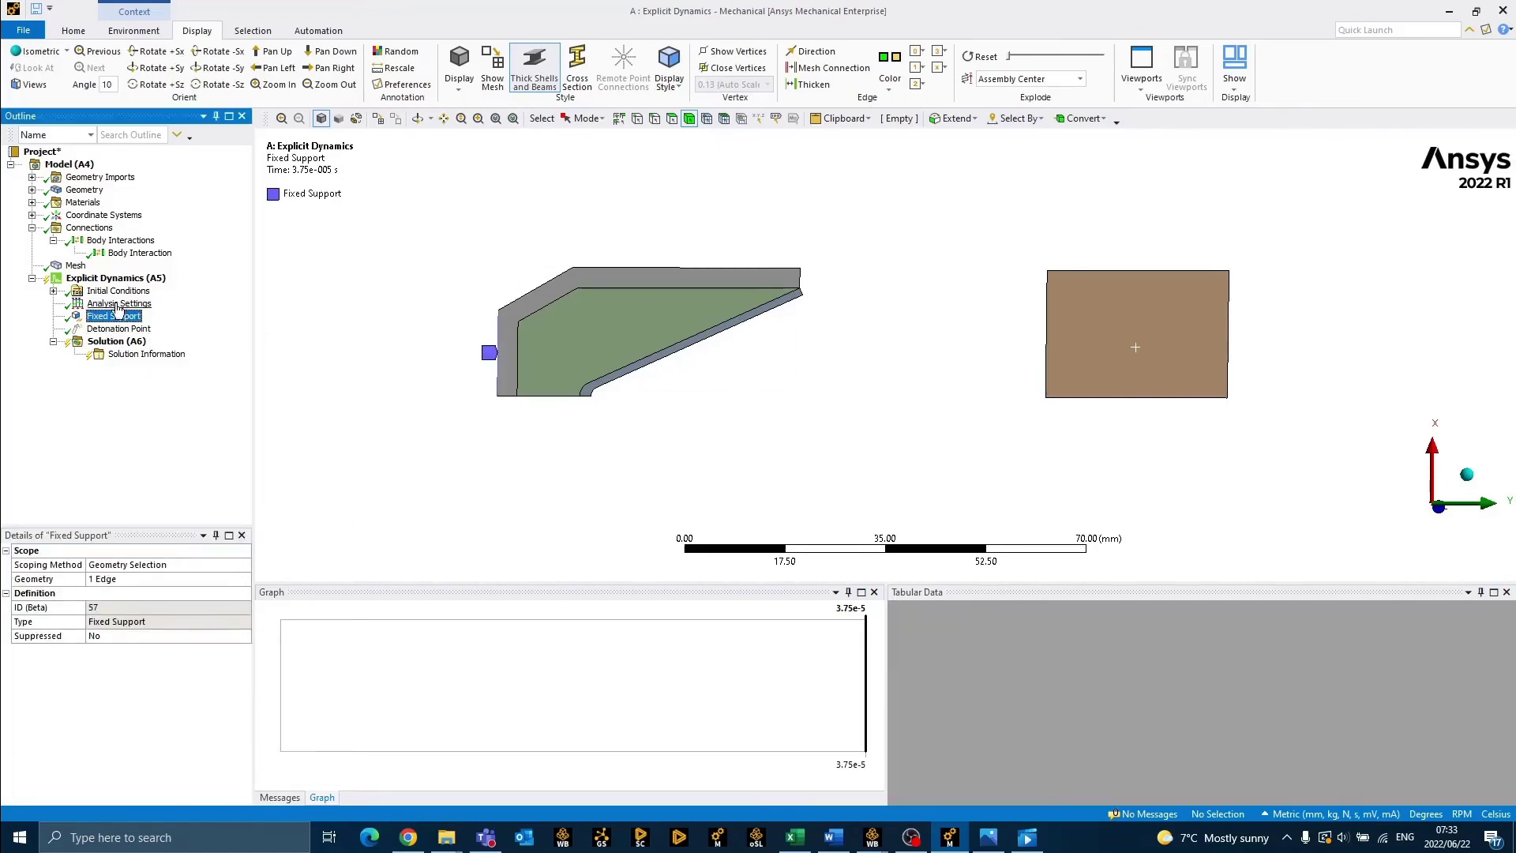
click(118, 303)
scroll(821, 339, up, 2)
scroll(821, 335, down, 4)
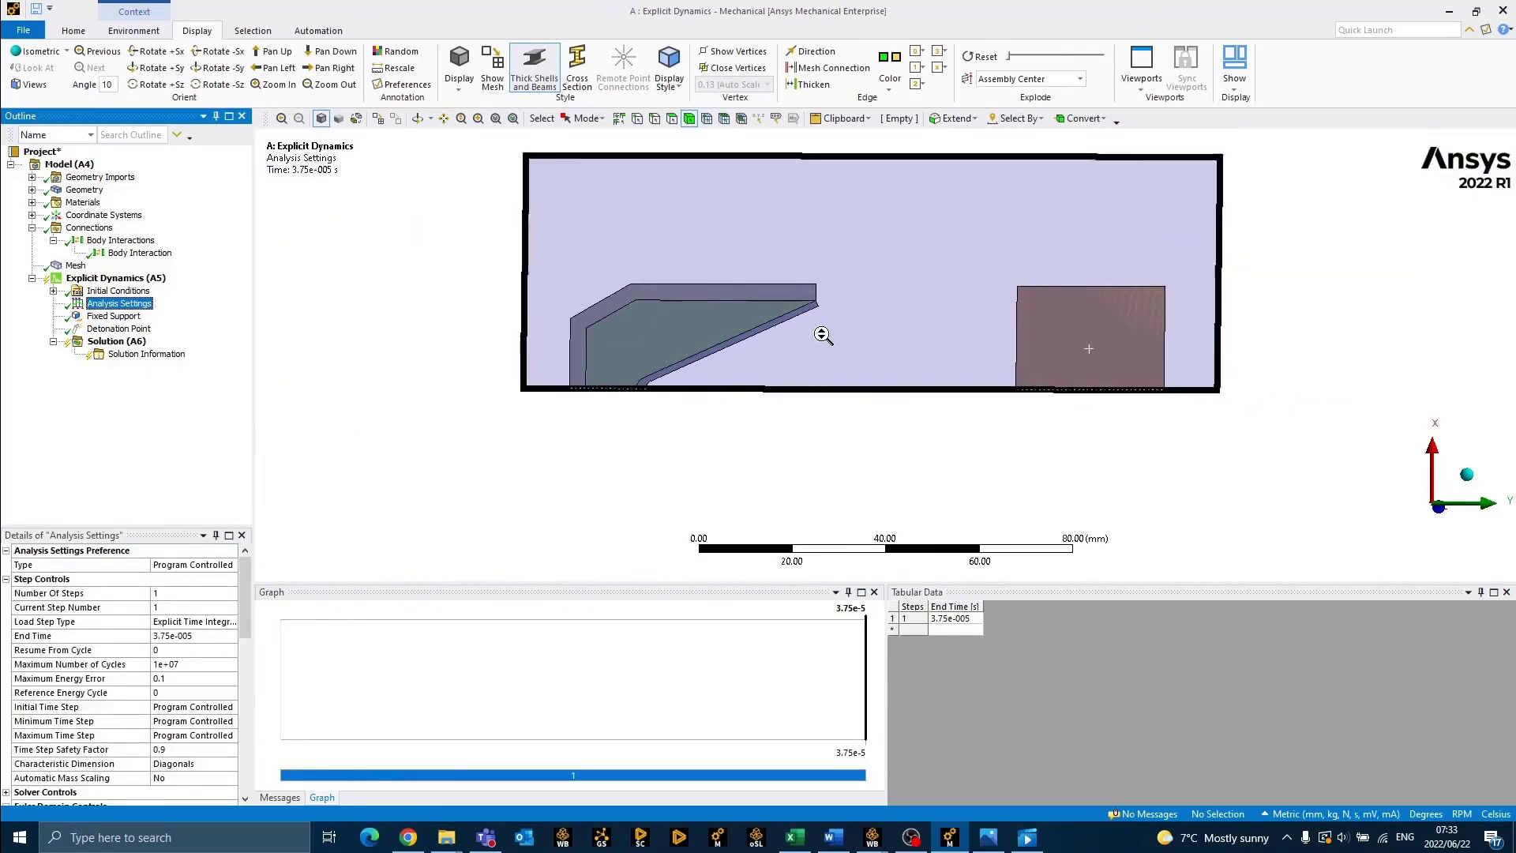
scroll(823, 335, up, 5)
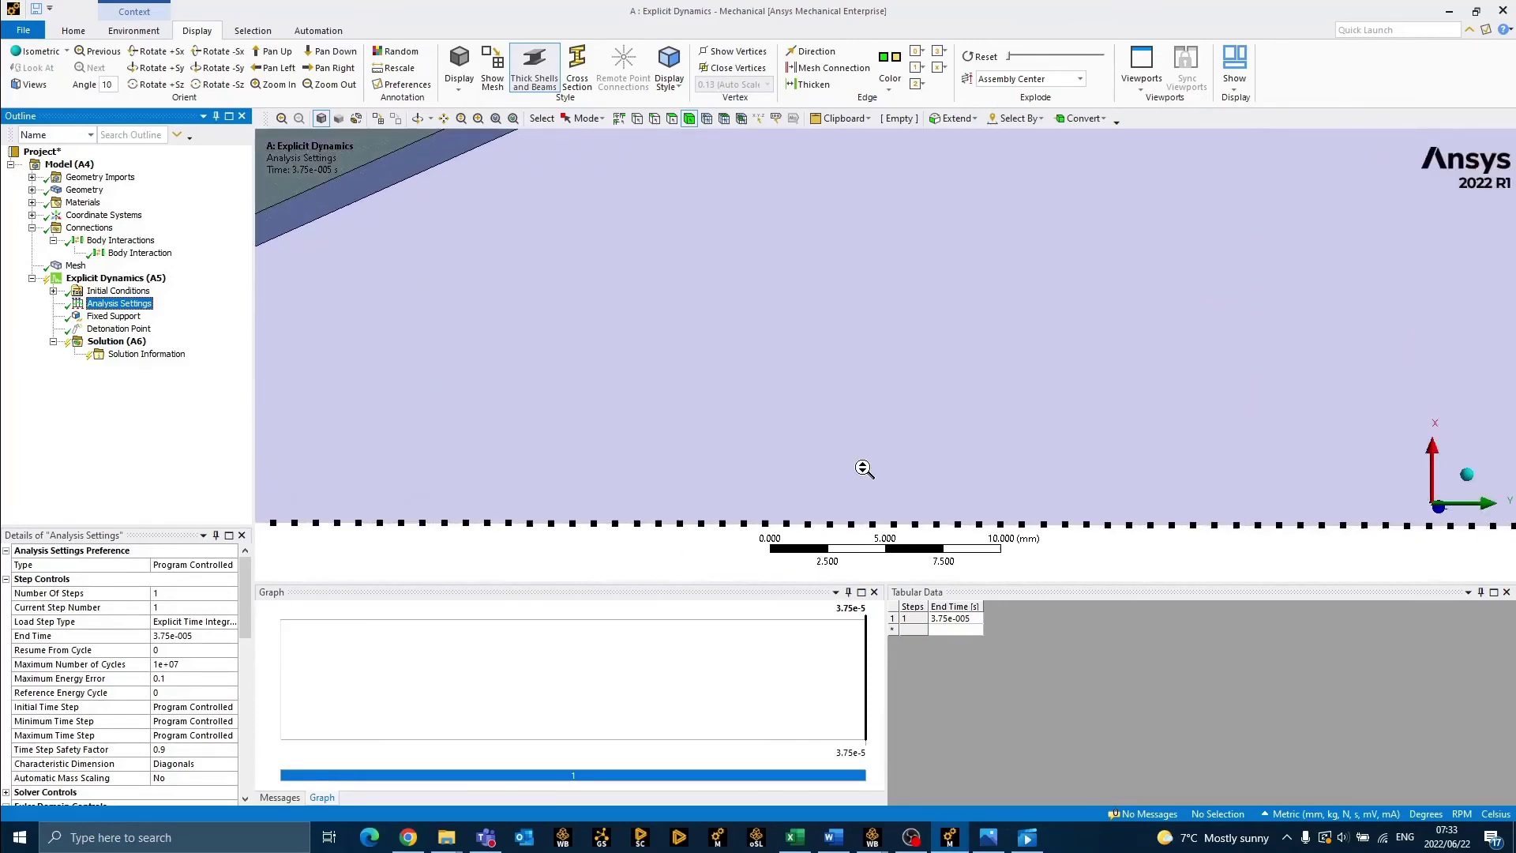
scroll(864, 468, down, 6)
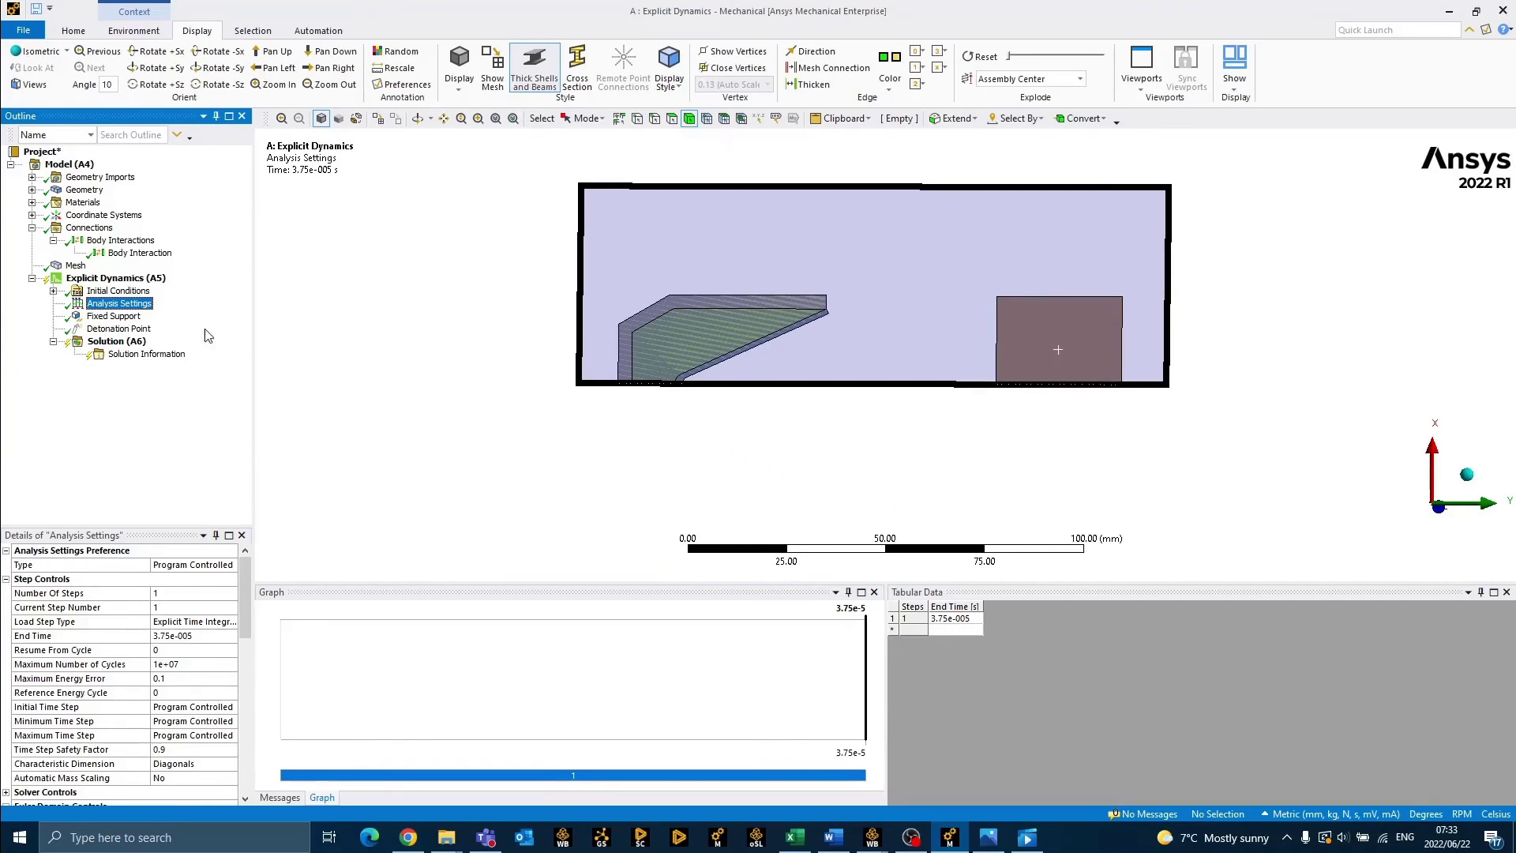
Solve the Explicit Dynamics (A5) analysis.
right_click(124, 280)
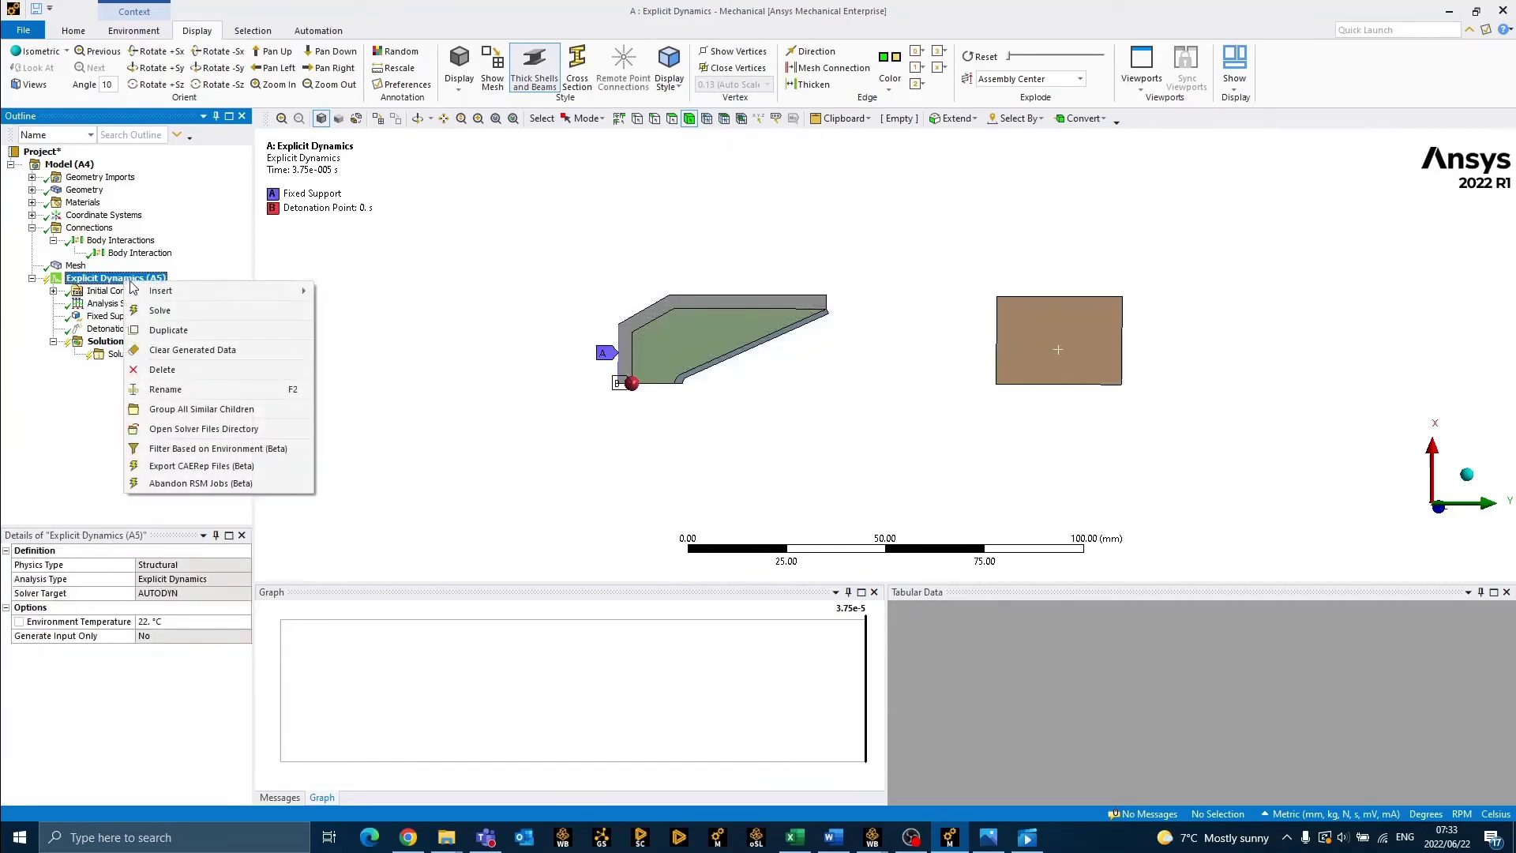
click(186, 319)
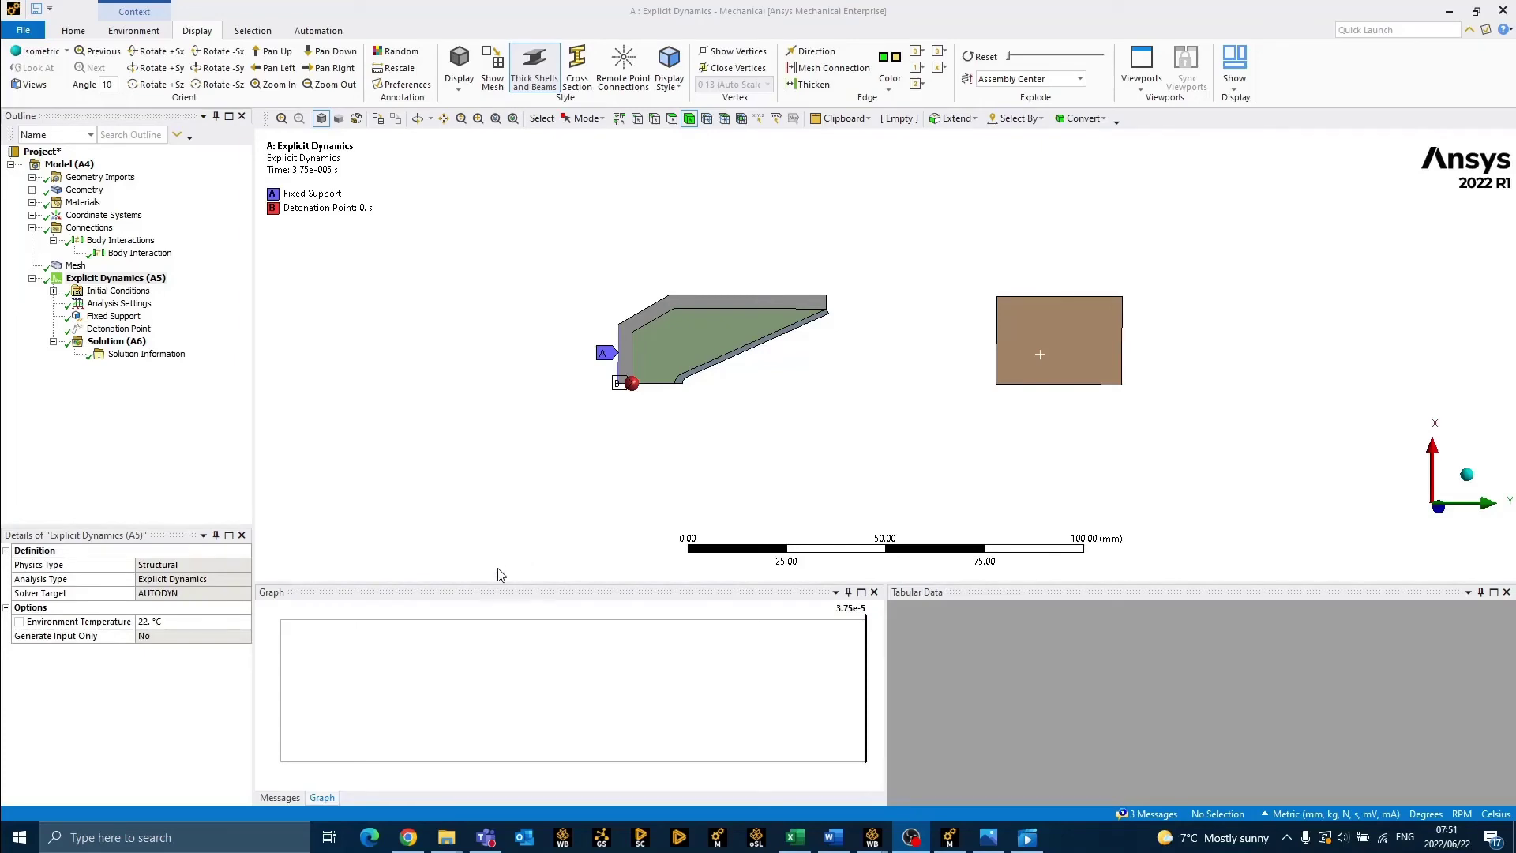
Insert a Total Velocity result under Solution.
right_click(114, 340)
mouse_move(160, 349)
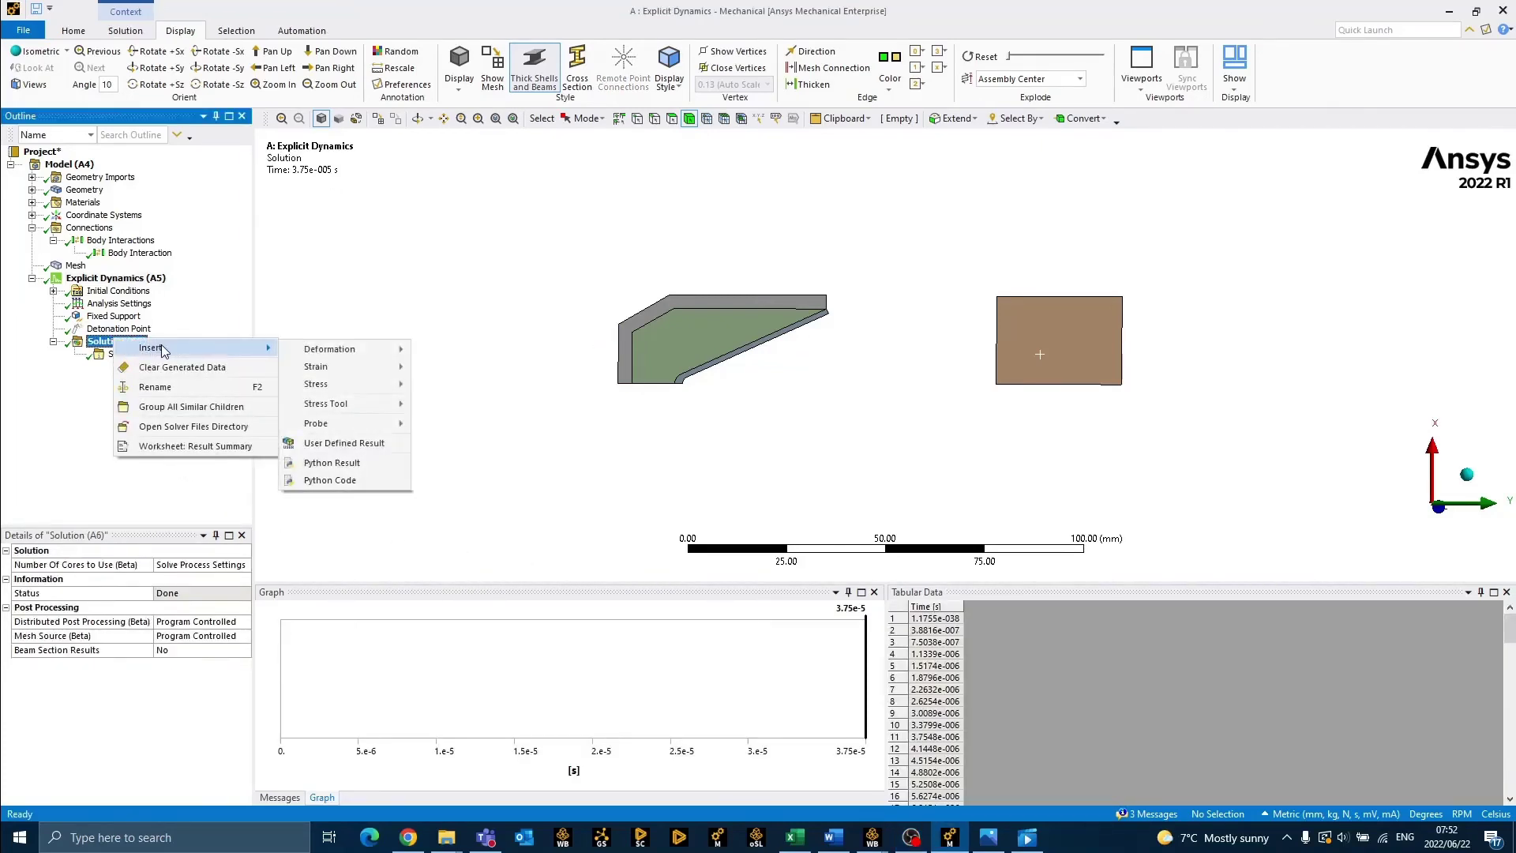
mouse_move(335, 350)
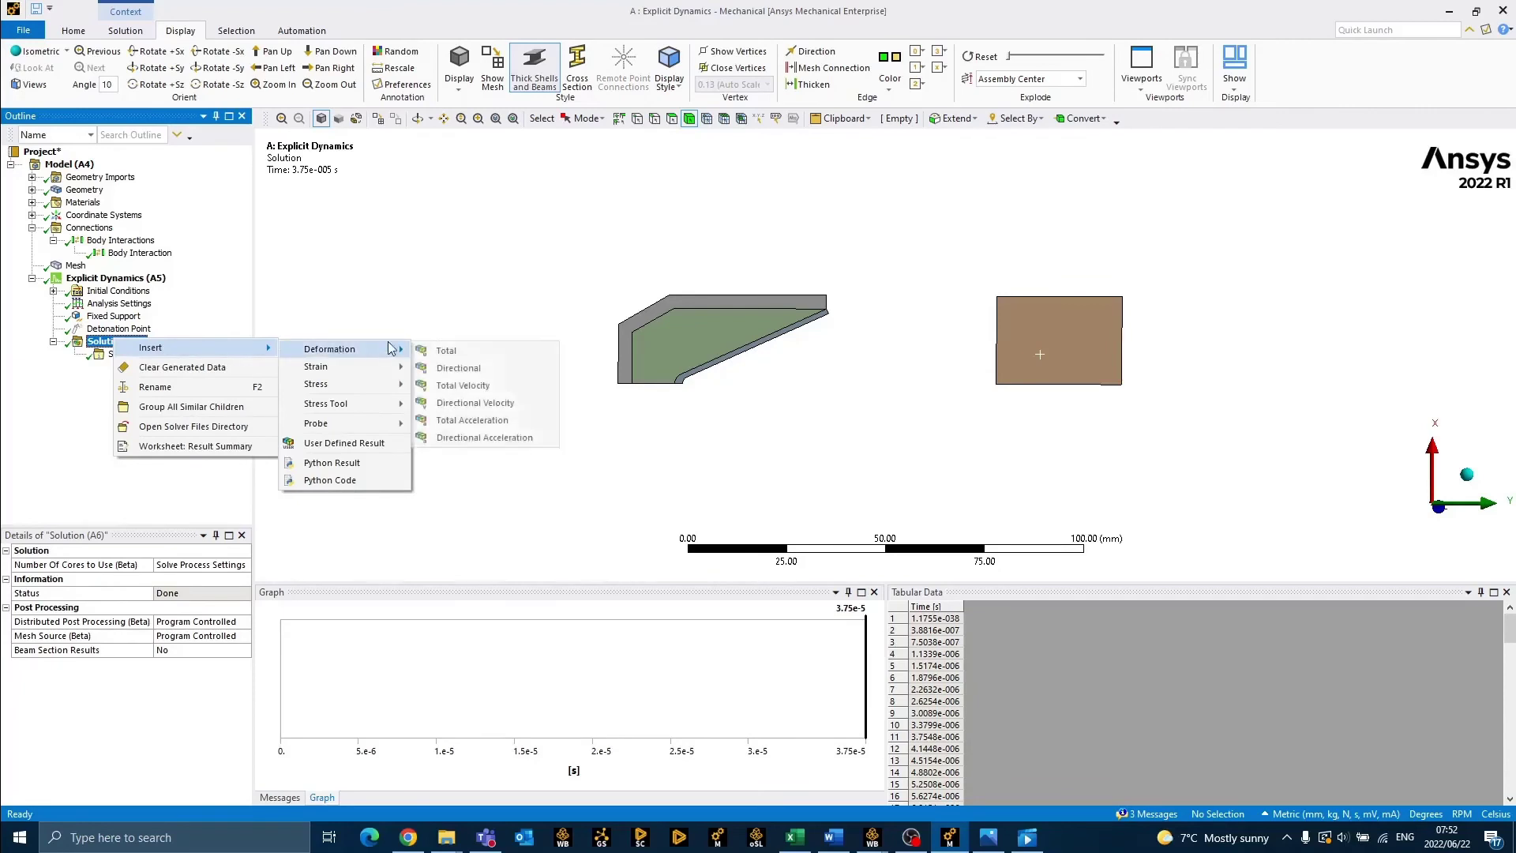
click(460, 389)
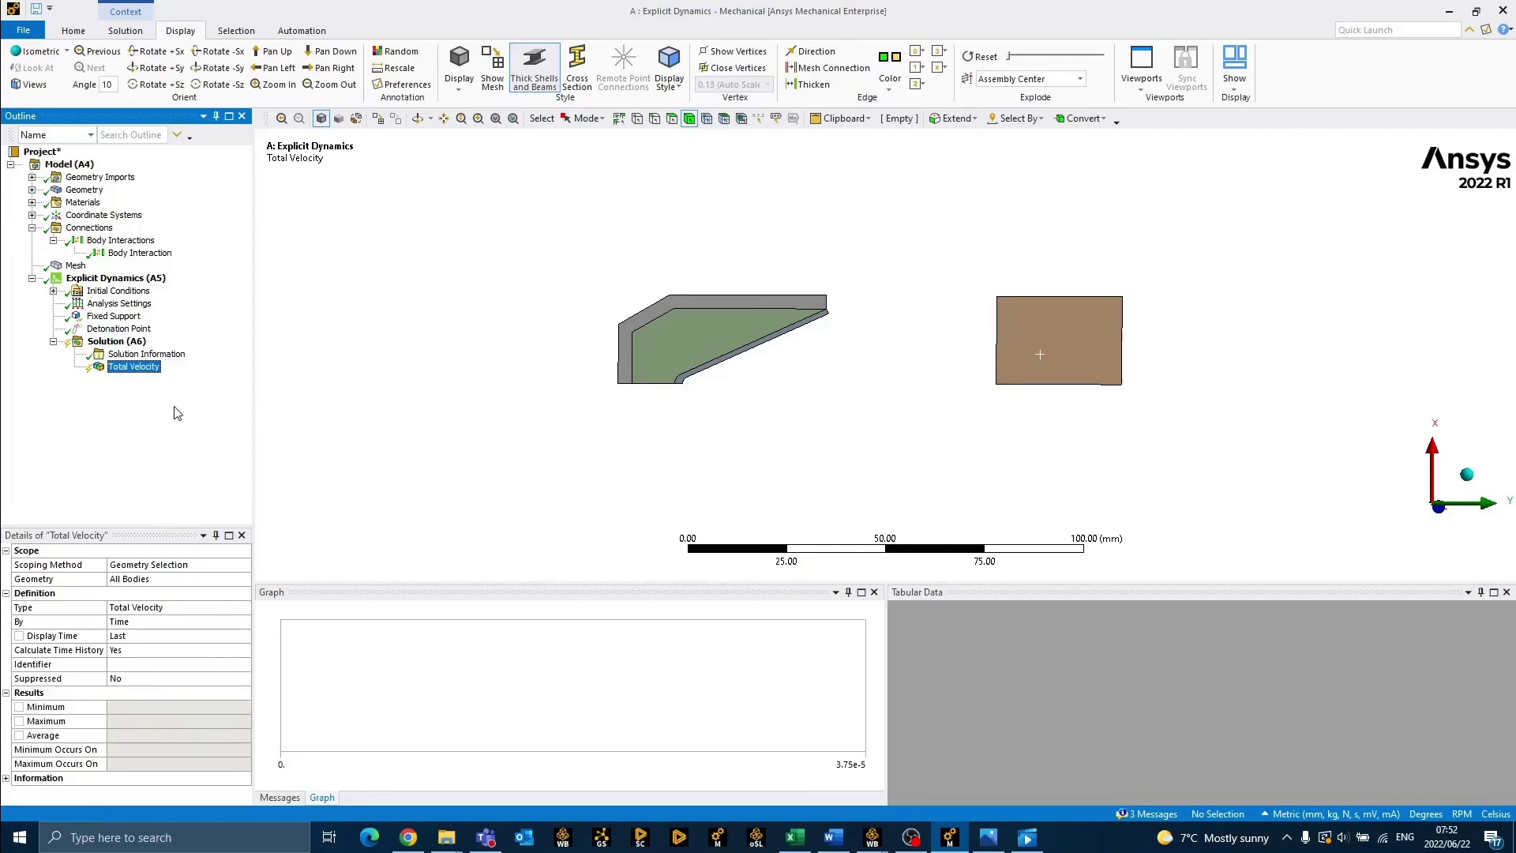
Add a second Total Velocity result scoped to the thin liner and right-hand block.
right_click(128, 341)
mouse_move(208, 356)
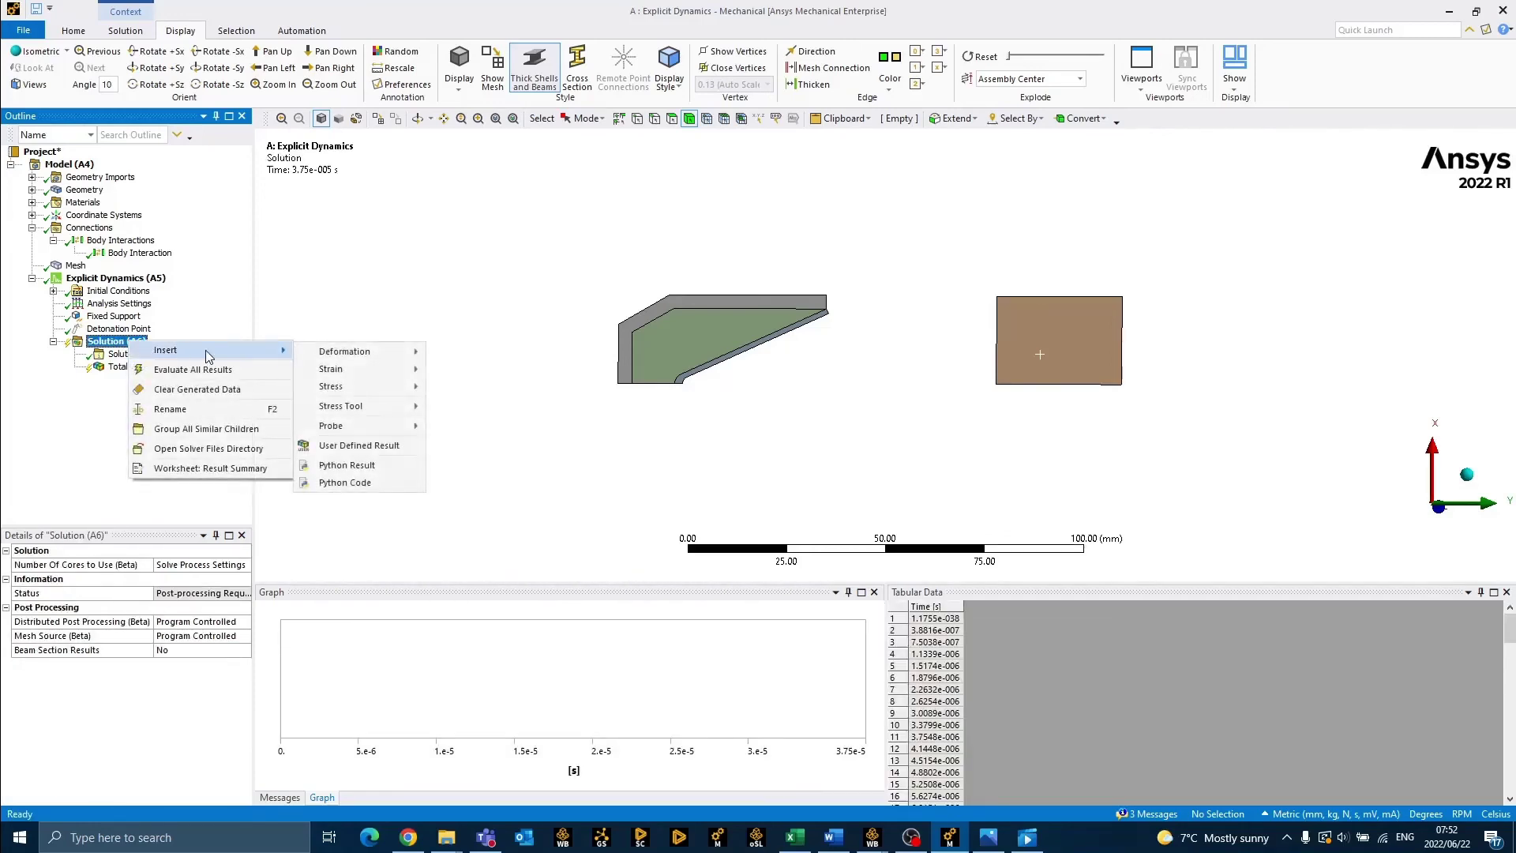
mouse_move(351, 354)
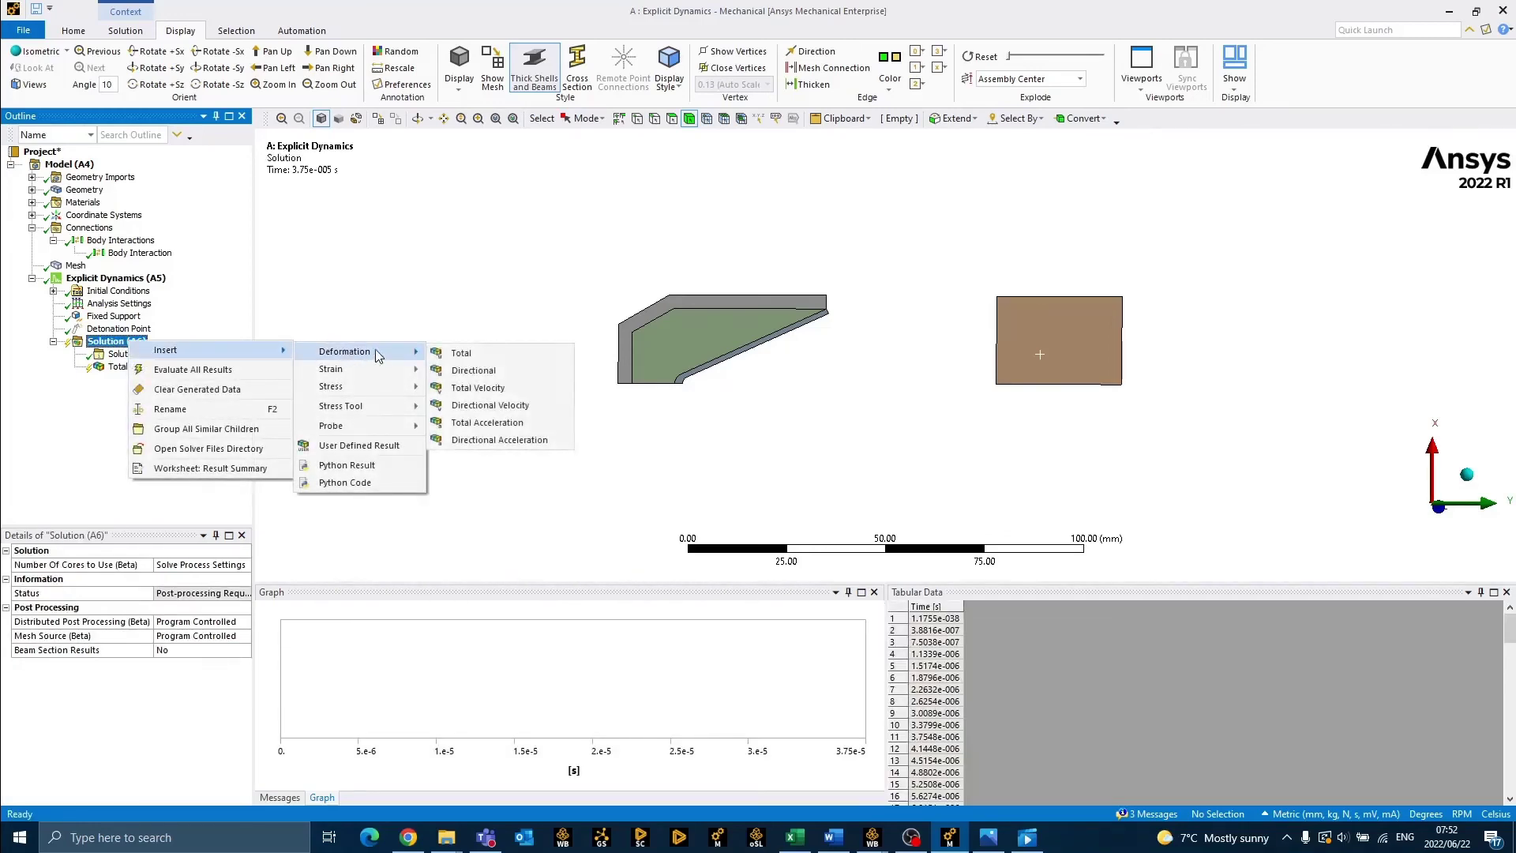
click(471, 389)
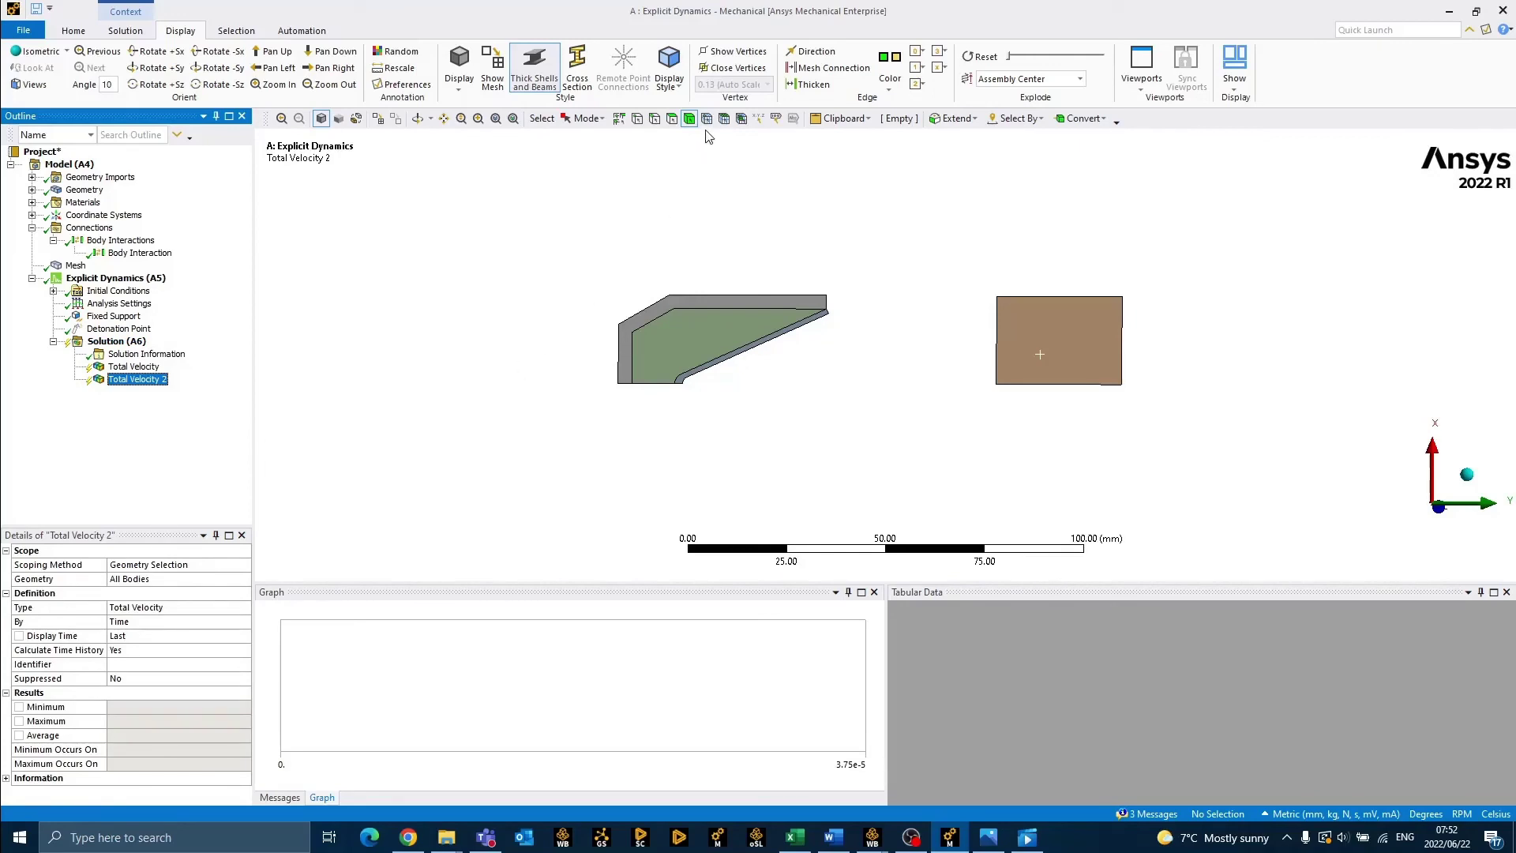
click(818, 314)
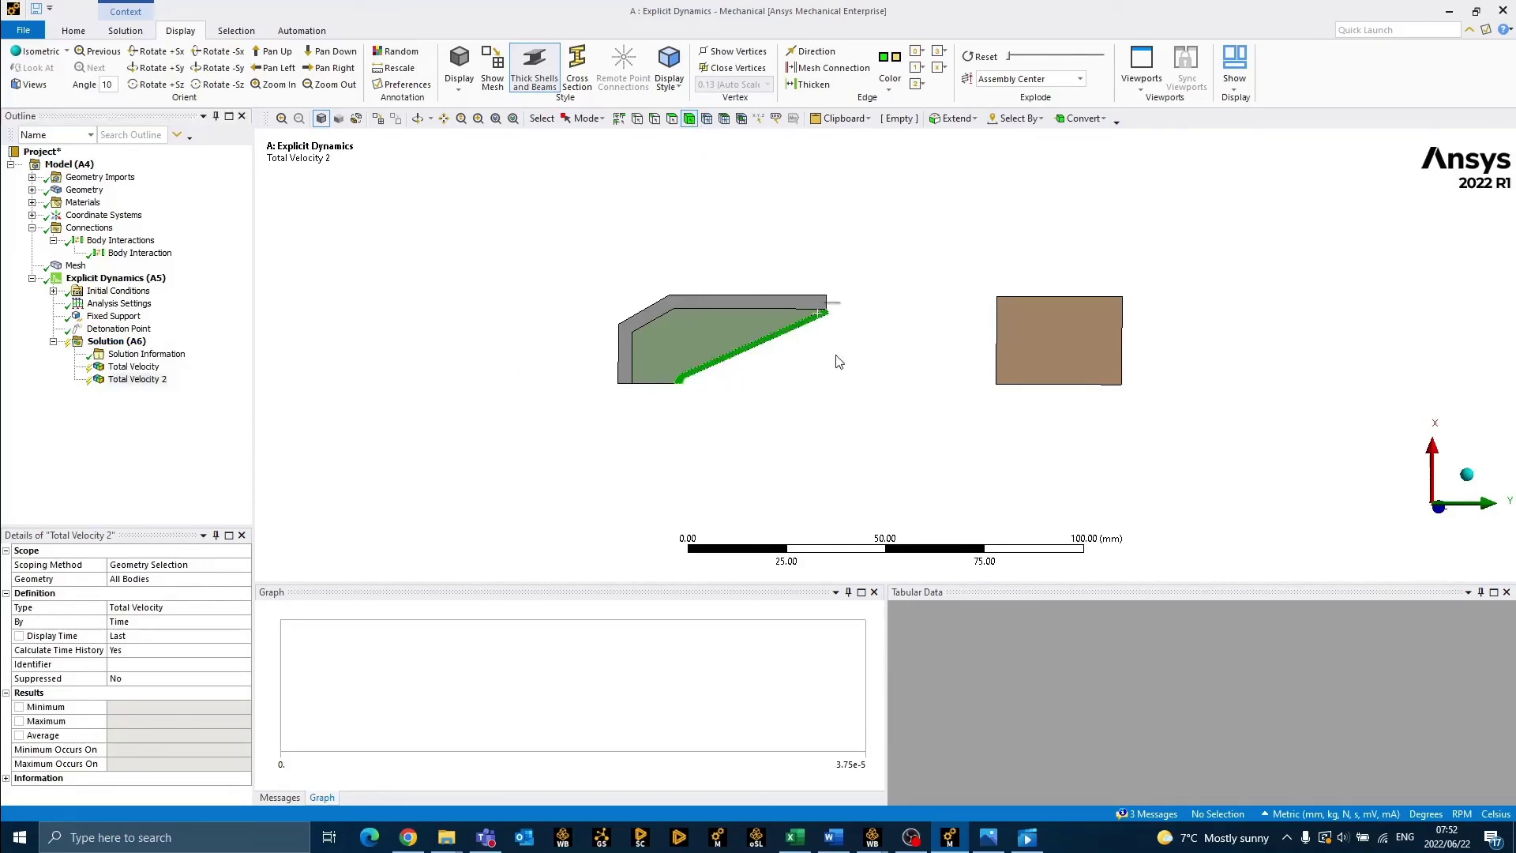
ctrl+click(1052, 354)
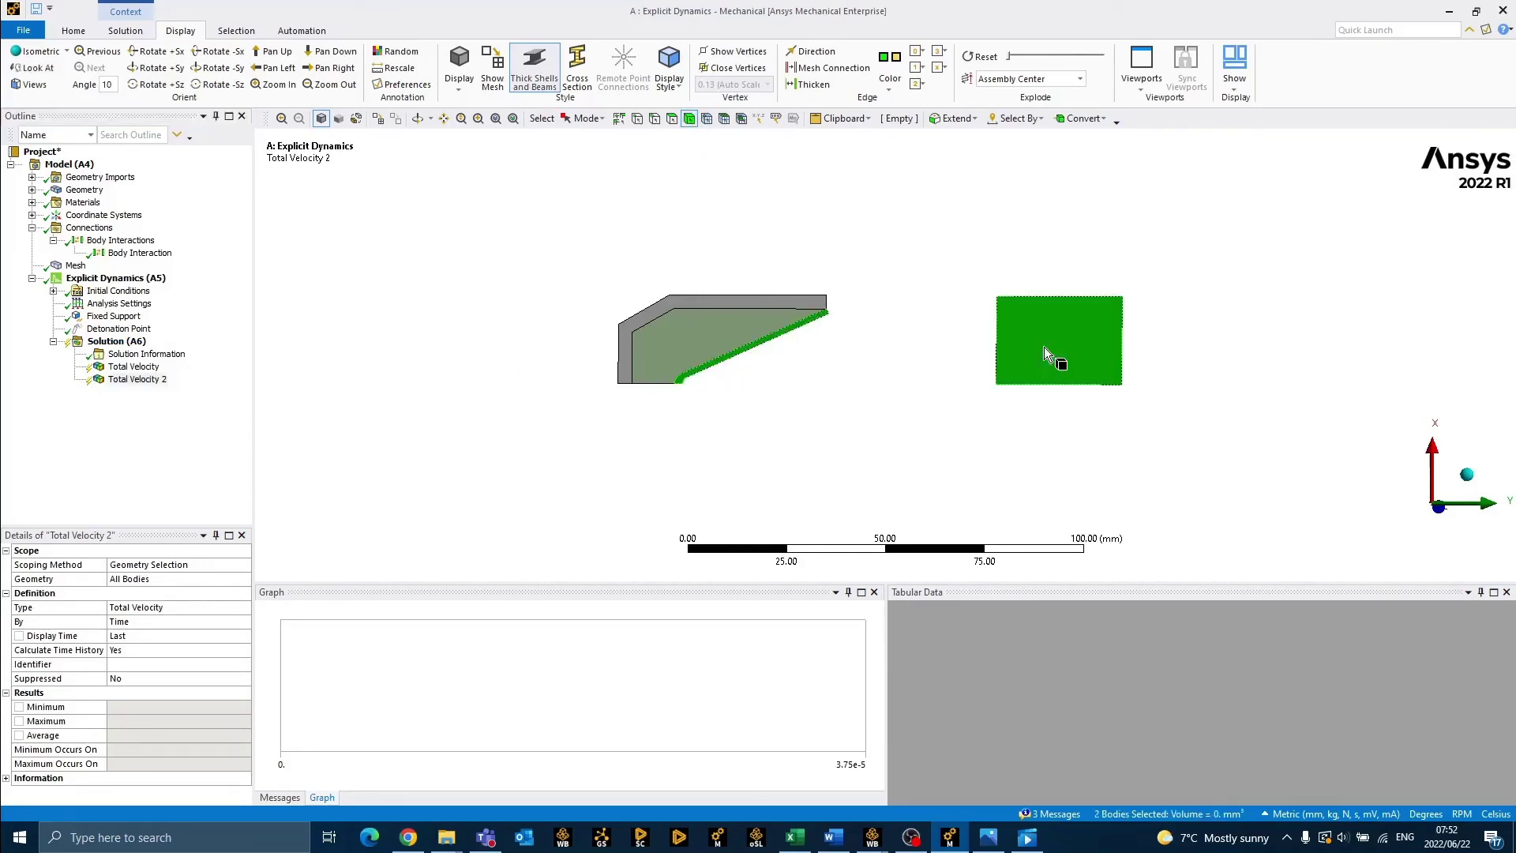
click(118, 580)
click(120, 580)
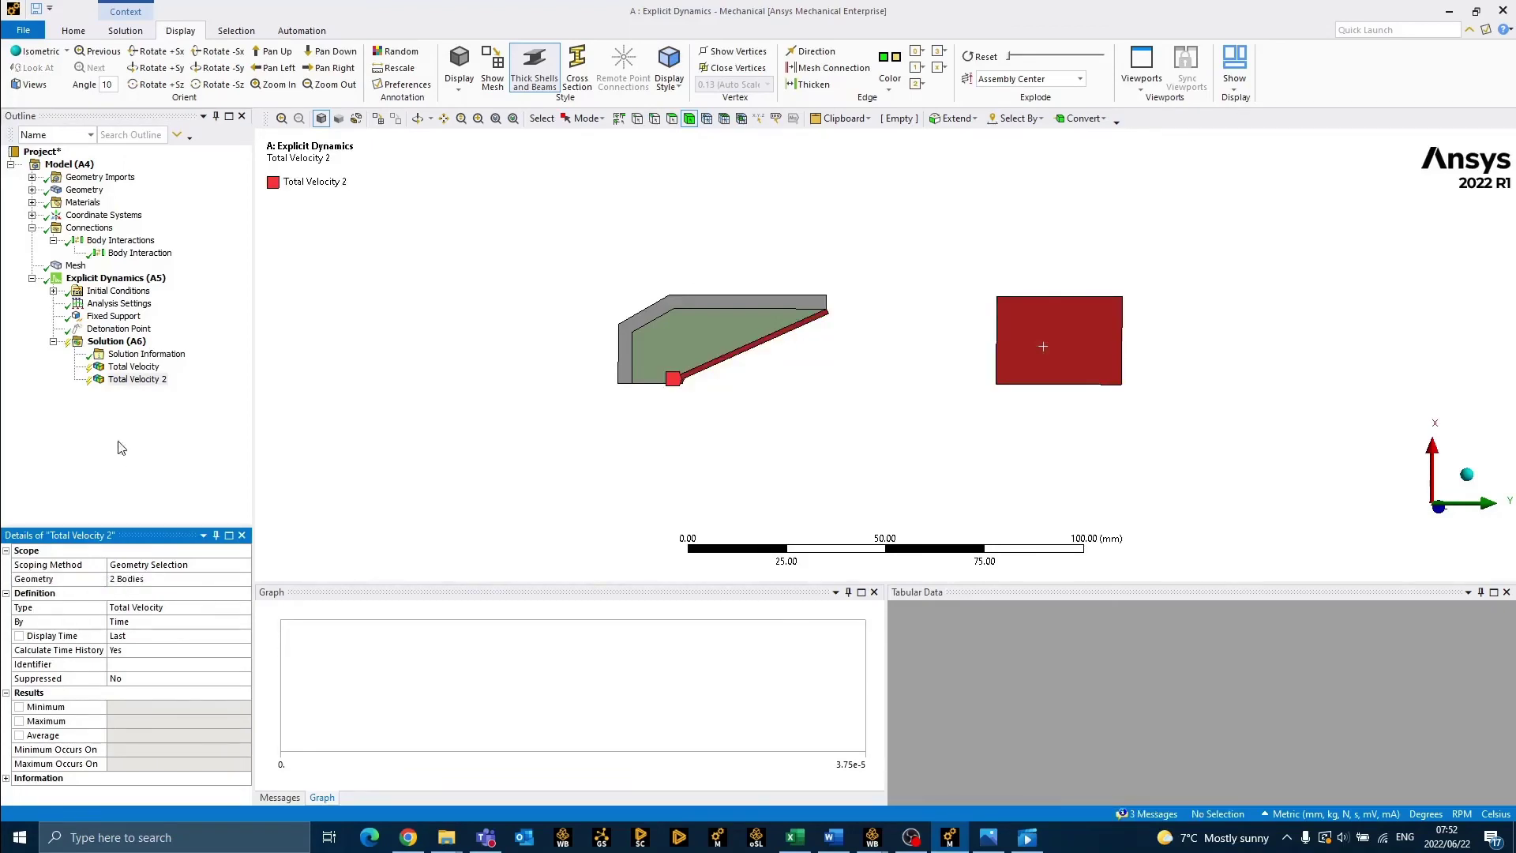
Evaluate all results and display the Total Velocity plot, peaking at 4.8606e6 mm/s.
right_click(103, 347)
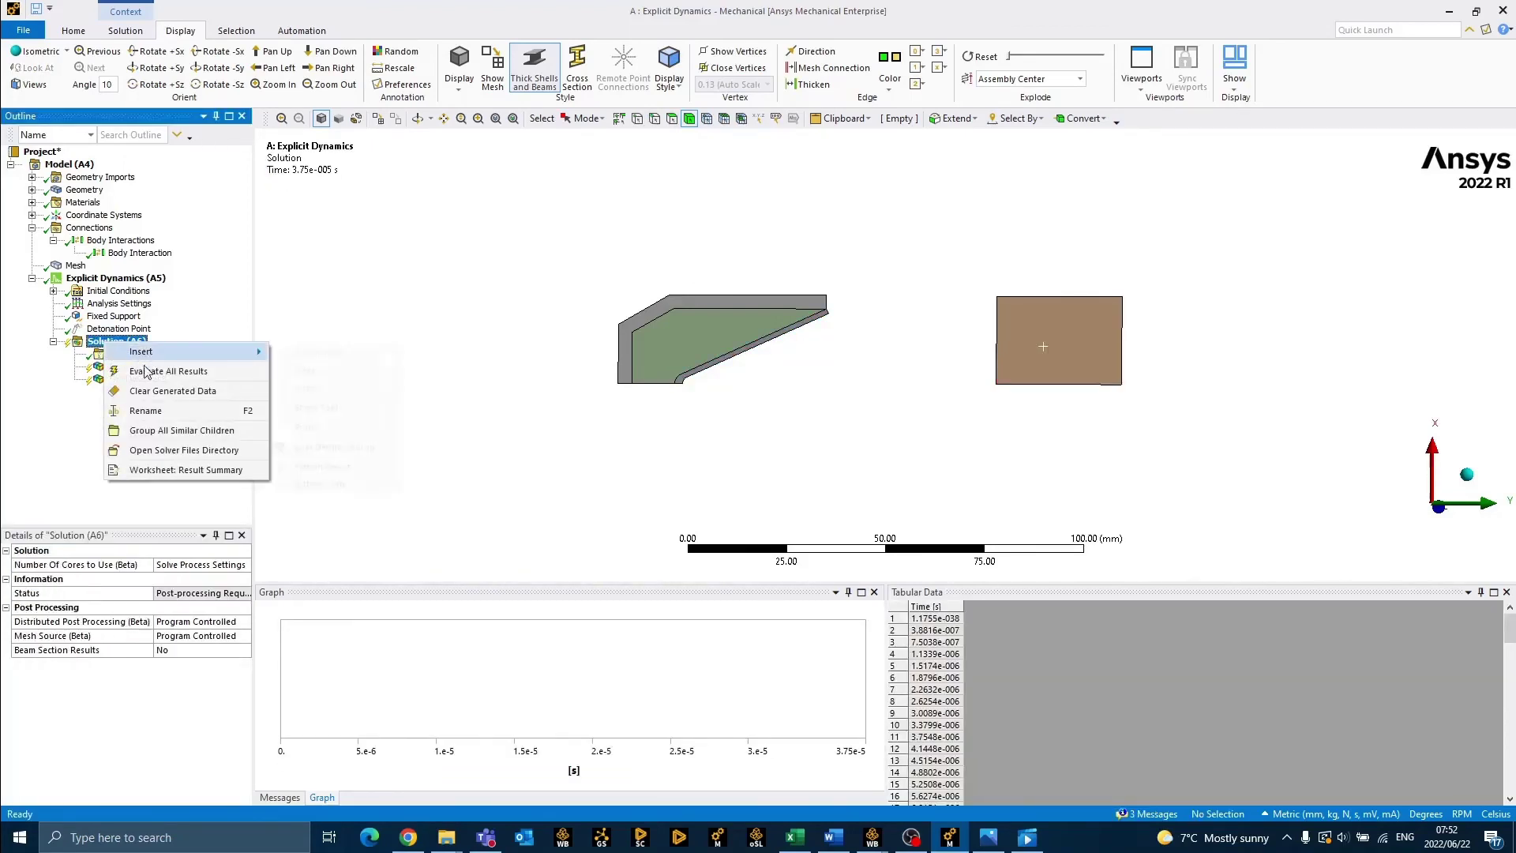
click(146, 371)
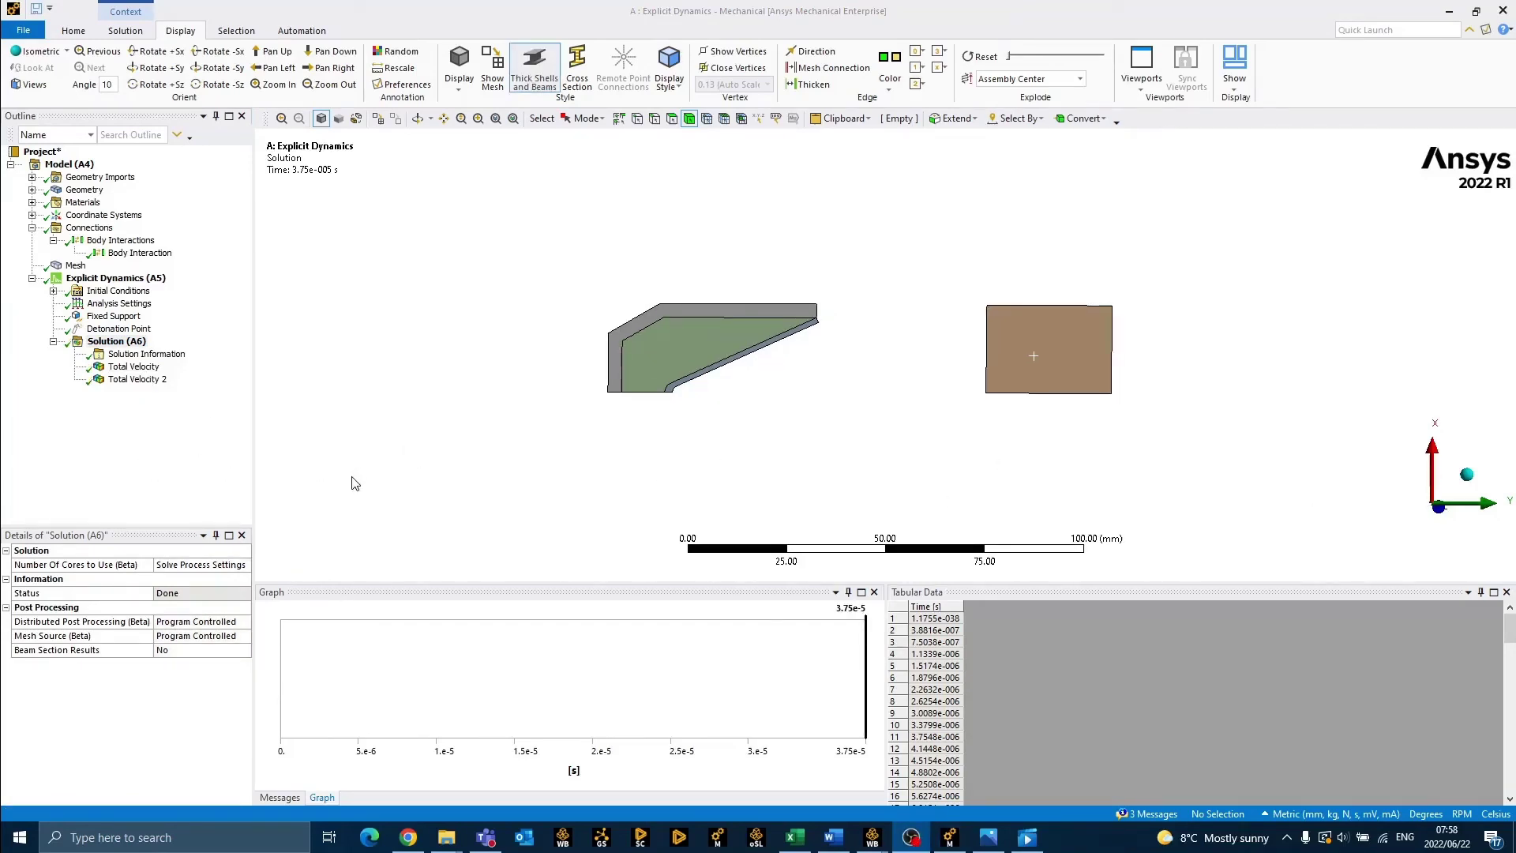
click(128, 367)
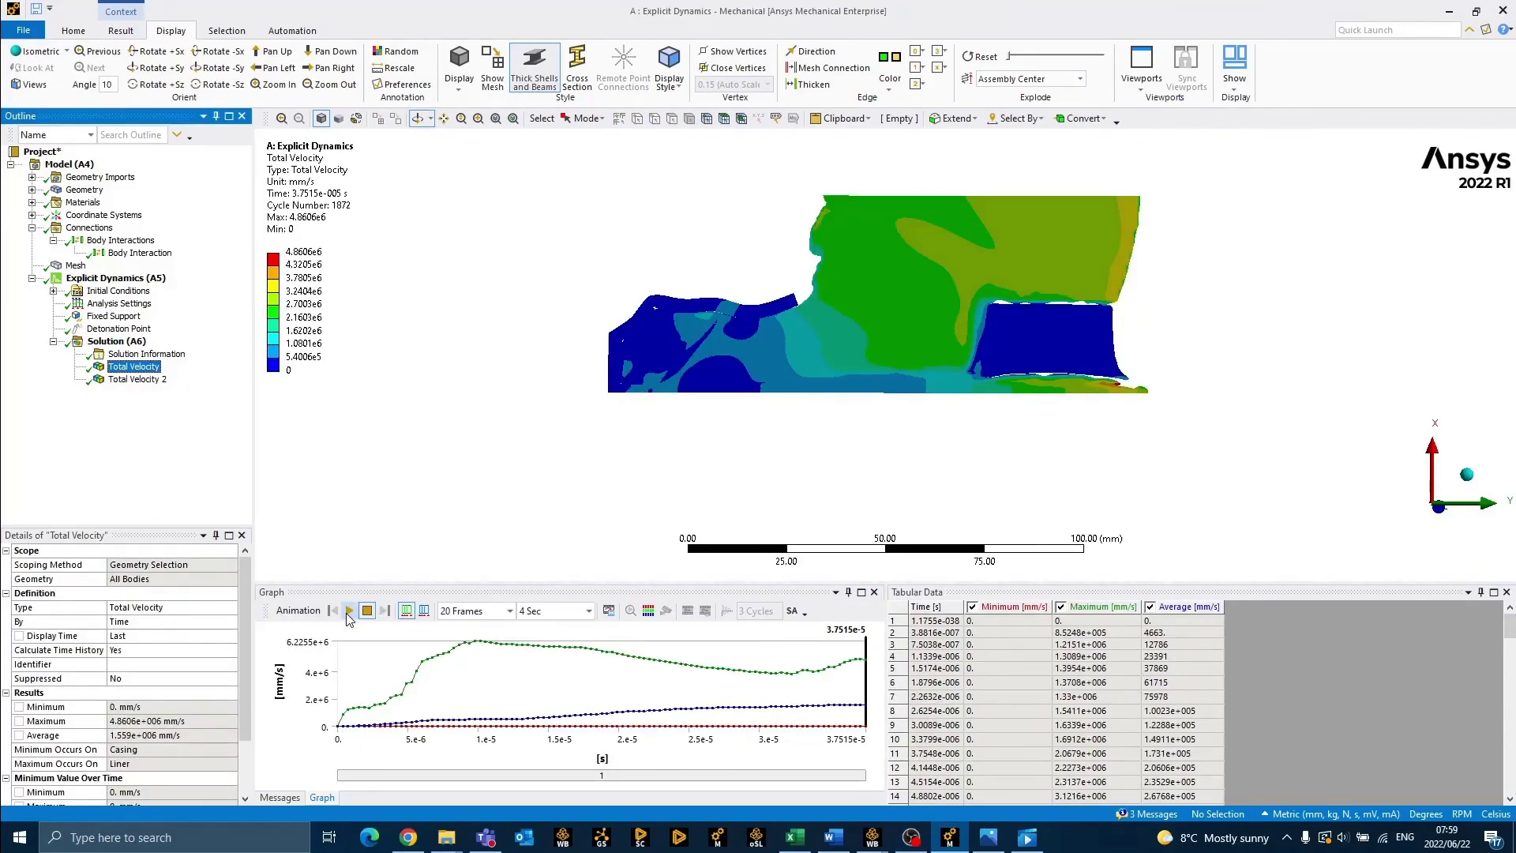
Animate the Total Velocity contour, then display Total Velocity 2 for the liner and plate.
click(348, 611)
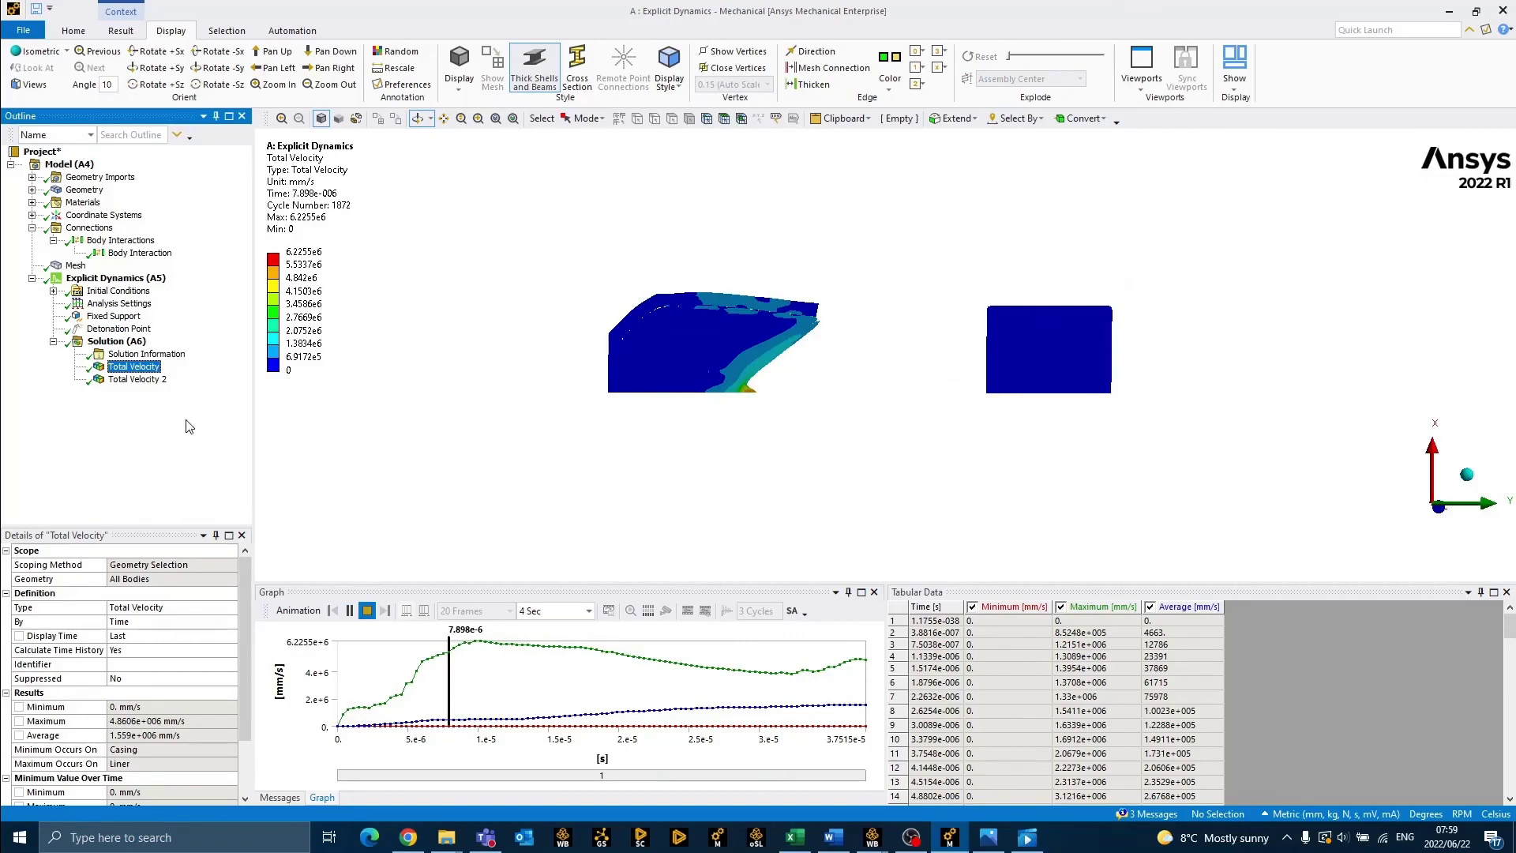
click(152, 380)
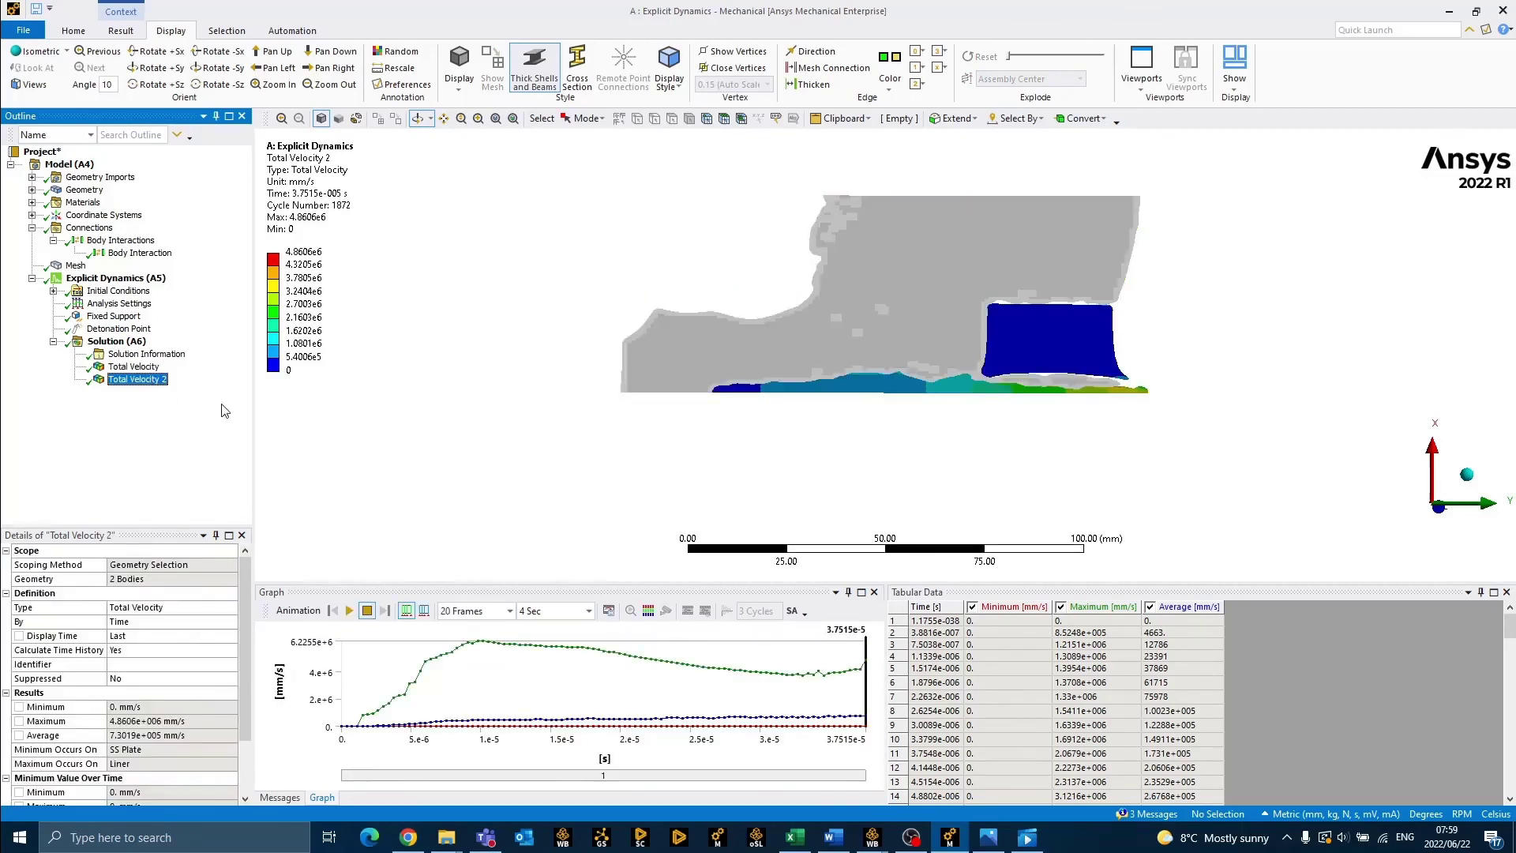